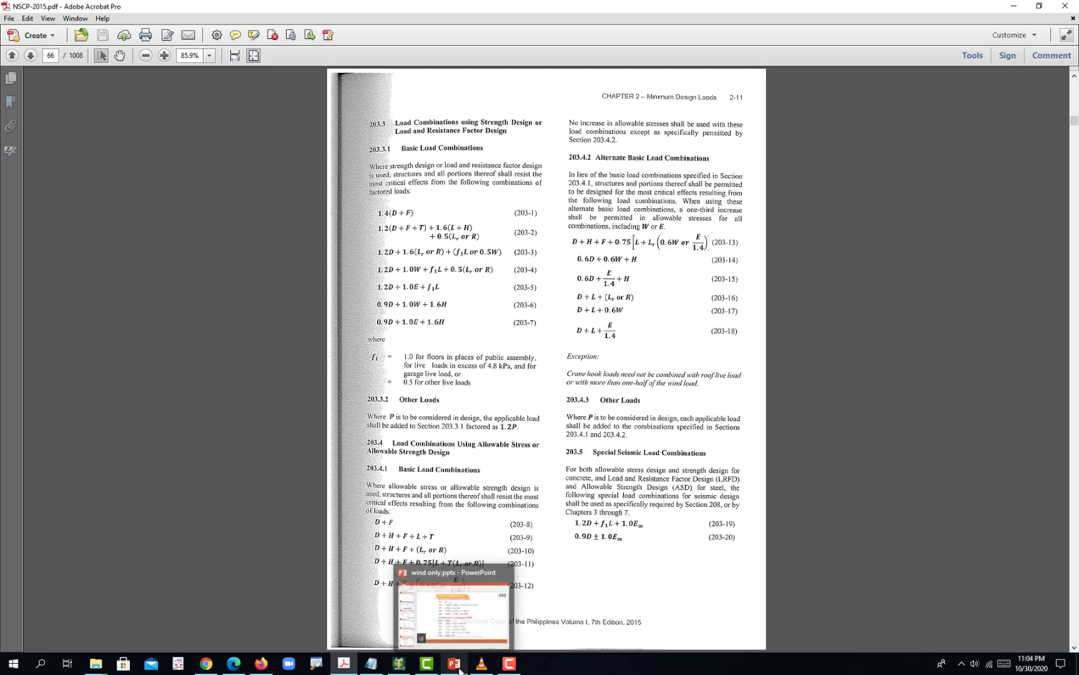
Step: Review the service and ultimate load combinations slide in PowerPoint, and return to the truss model in STAAD.Pro
click(458, 666)
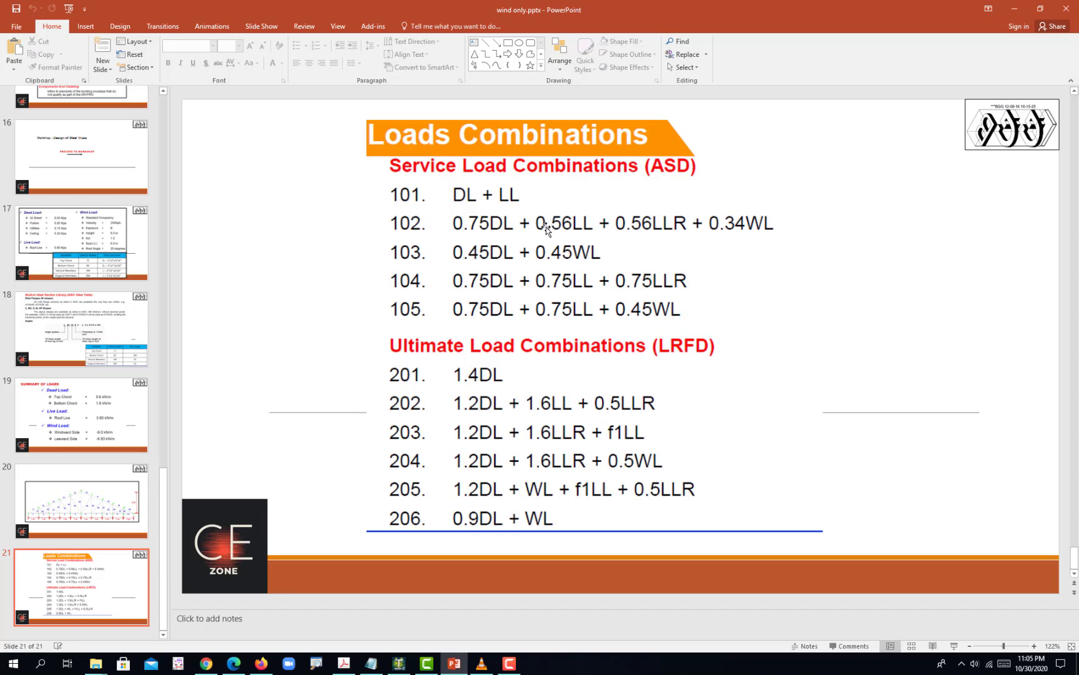
click(403, 662)
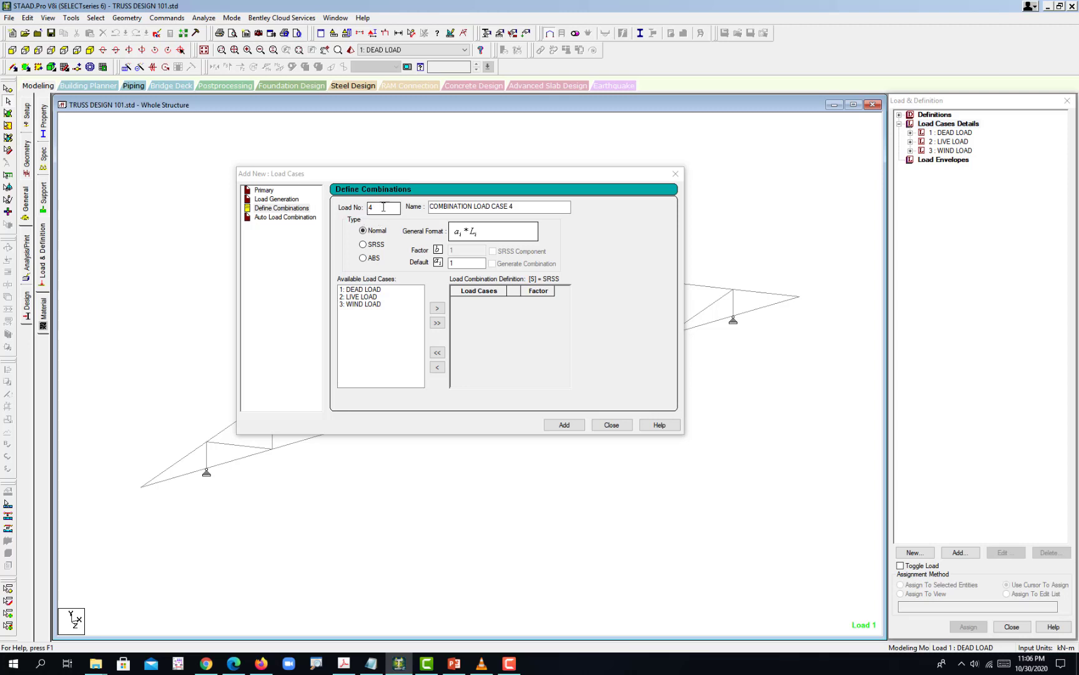
Step: Add load combination 4 named "101 DL+LL", combining the dead and live load cases with a factor of 1 each
drag(398, 175, 417, 169)
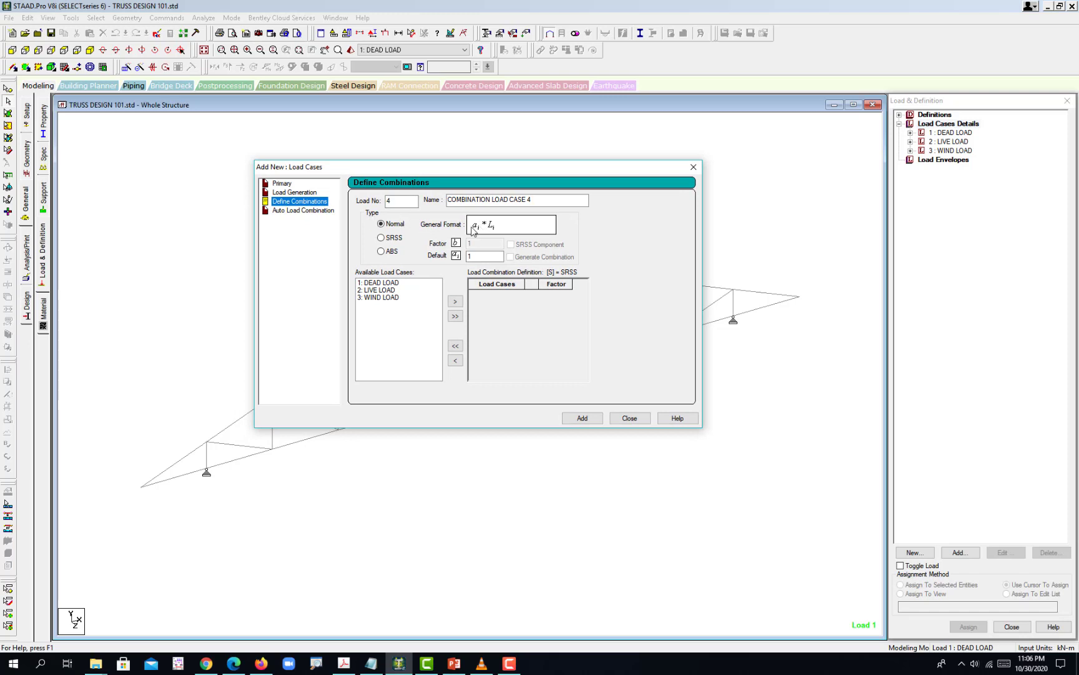
drag(578, 199, 246, 203)
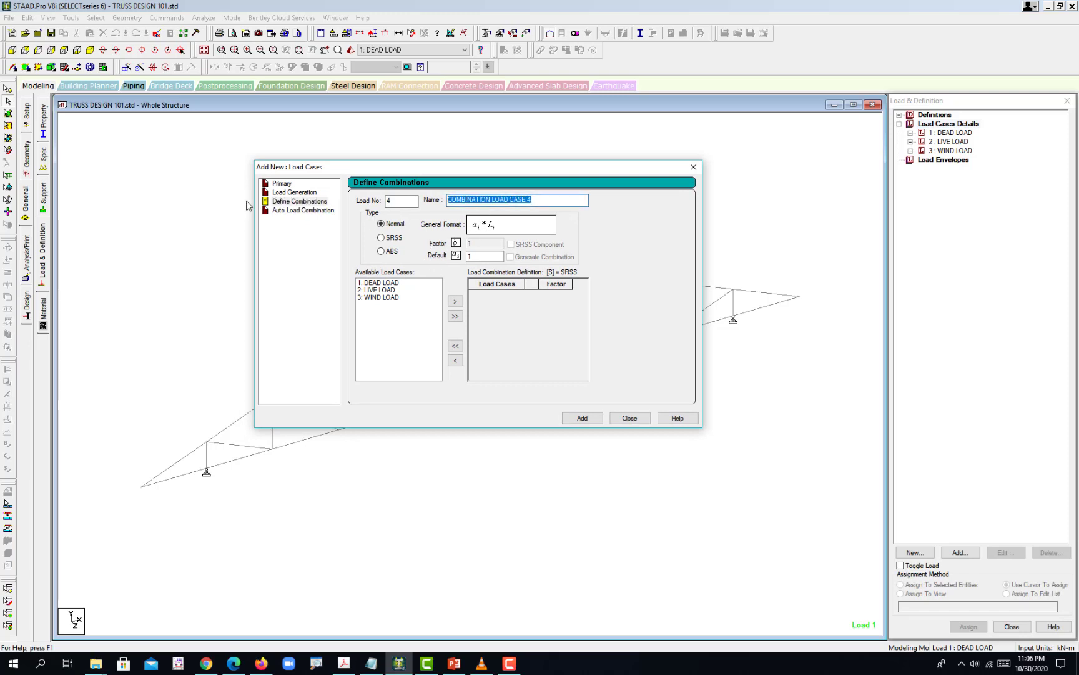
text(10)
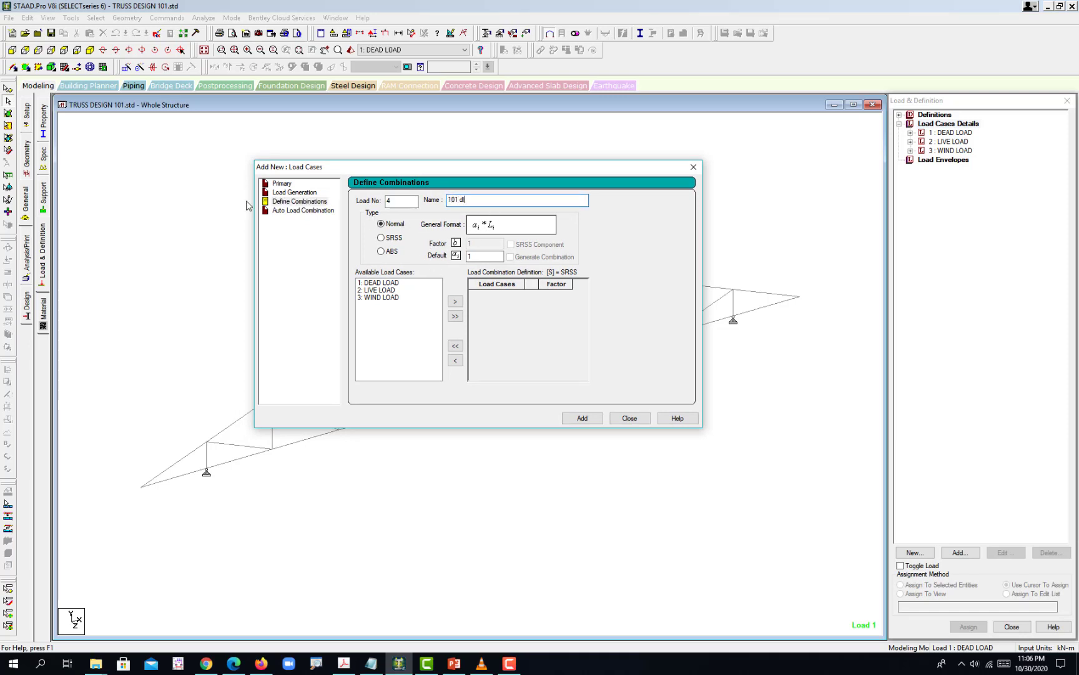
text(1 DL+LL)
drag(382, 283, 382, 291)
click(455, 304)
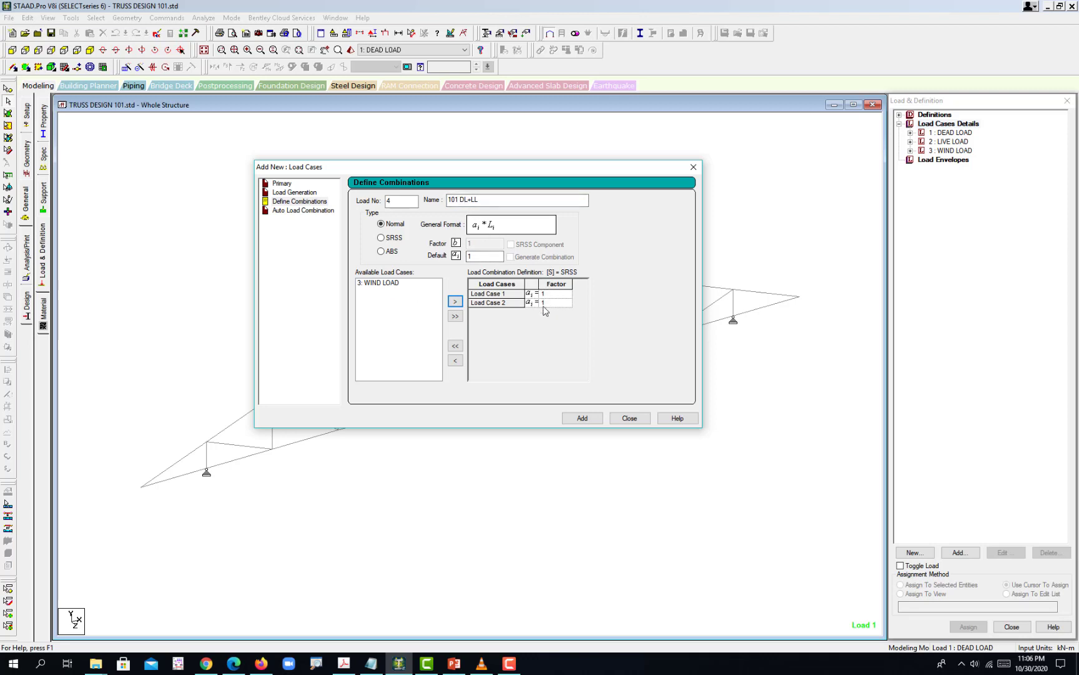
click(578, 420)
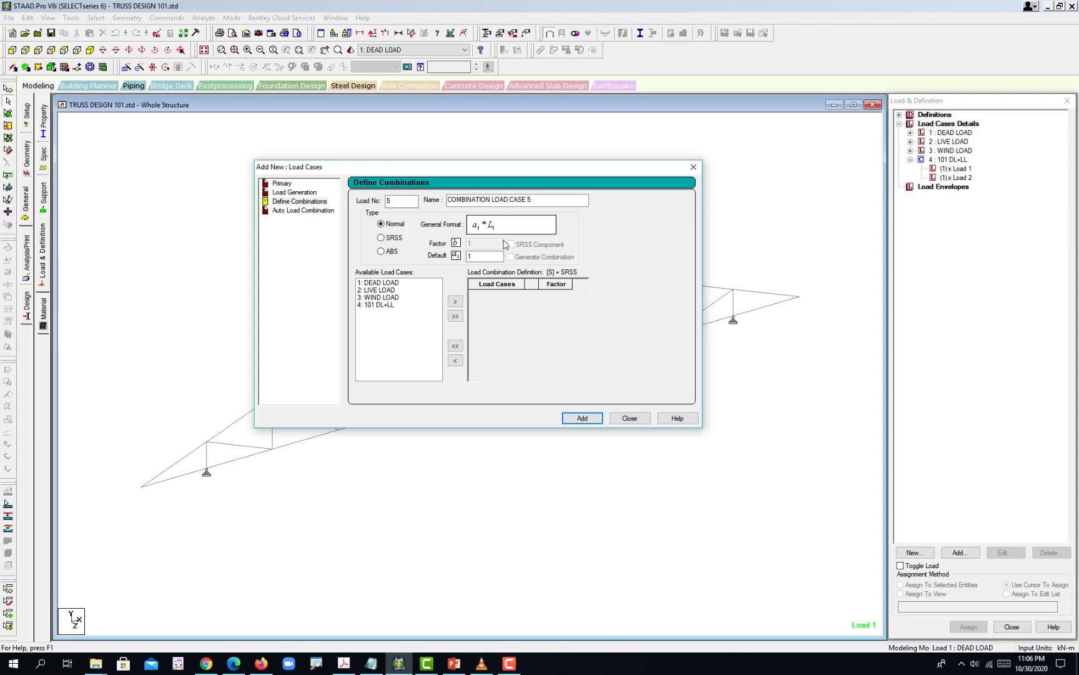
Step: Name combination 5 "102 0.75DL+0.56LL+0.34WL" and include the dead, live and wind load cases in it
drag(545, 200, 280, 198)
text(102 0.75)
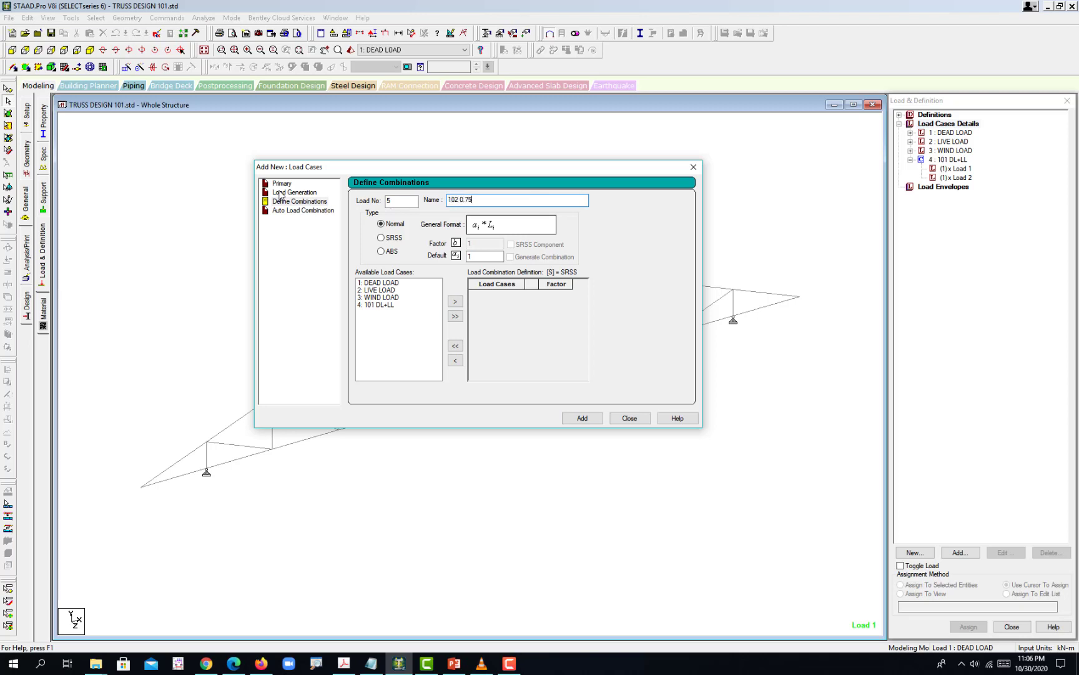
text(DL+0.56LL+0.34WL)
drag(389, 286, 391, 299)
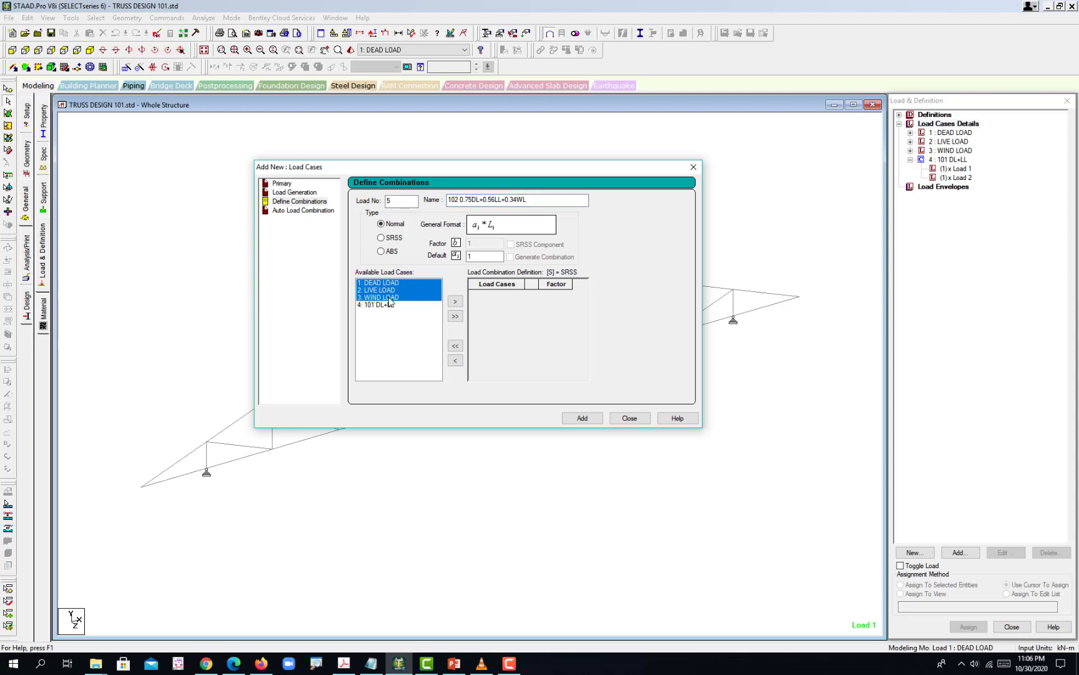
click(455, 301)
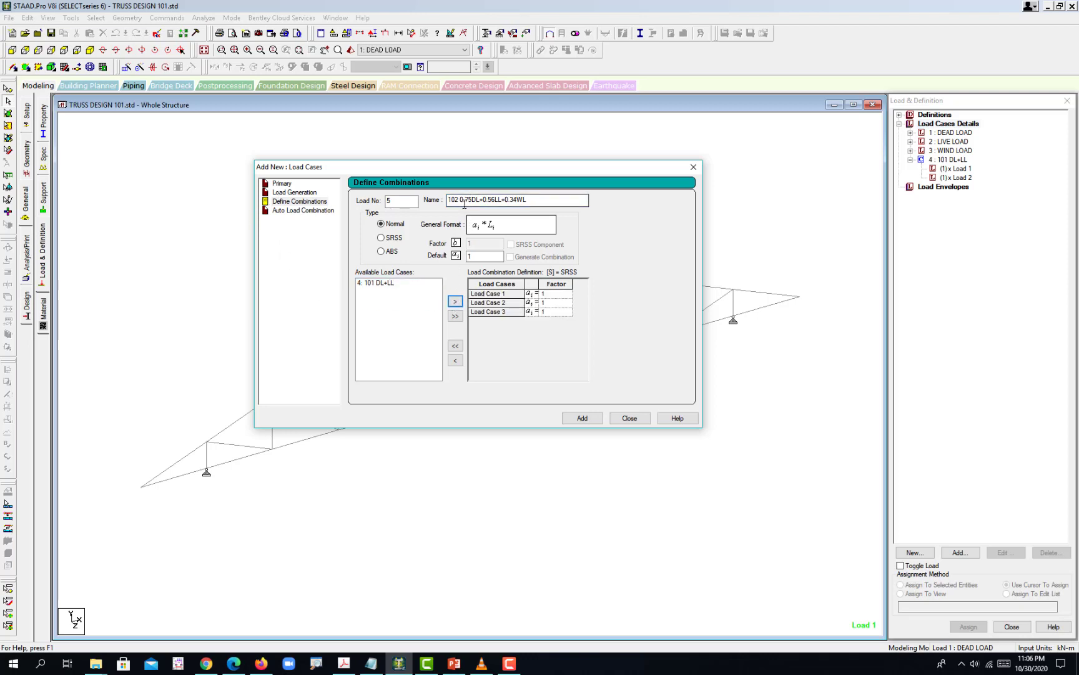
Step: Set the combination's factors to 0.75 for dead, 0.56 for live and 0.34 for wind load, and add it
click(558, 293)
text(0.75)
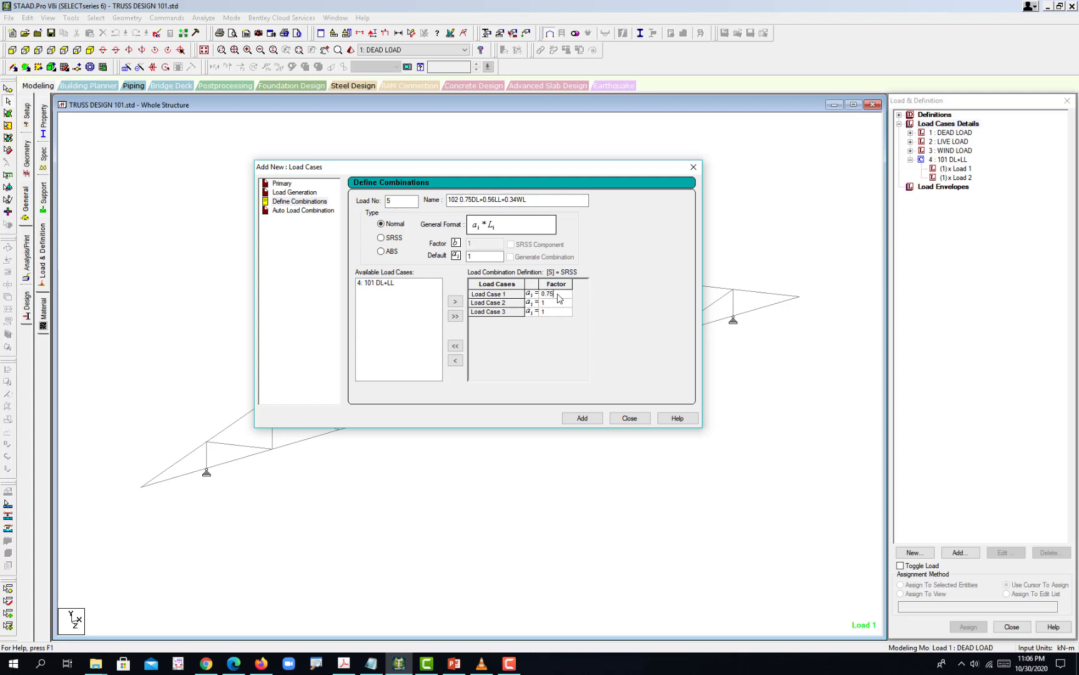
key(Down)
text(0)
key(Down)
text(0)
text(.34)
click(581, 418)
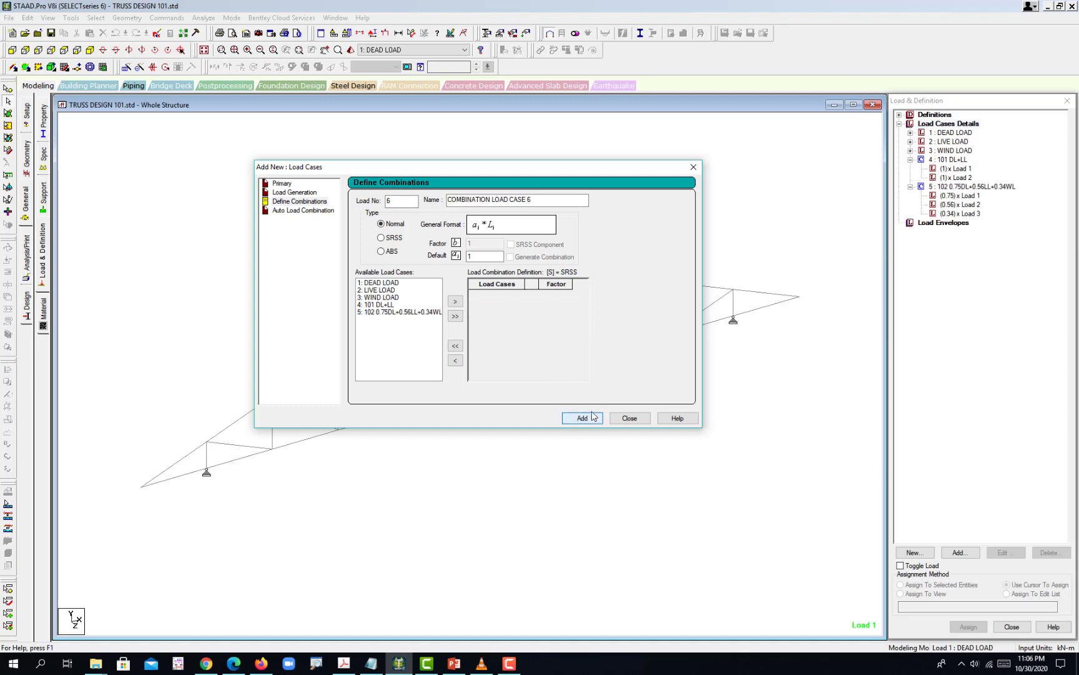
Step: Add load combination 6 named "103 0.45DL+0.45WL", combining the dead and wind load cases with a factor of 0.45 each
drag(538, 198, 448, 198)
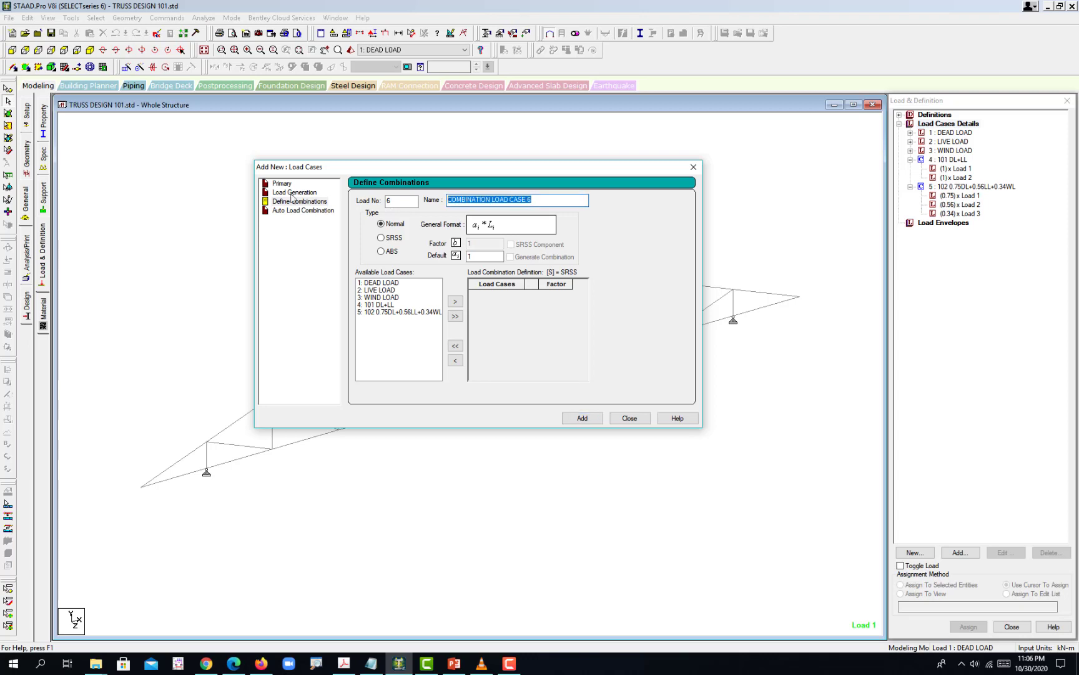
text(103 0.45DL+0.45WL)
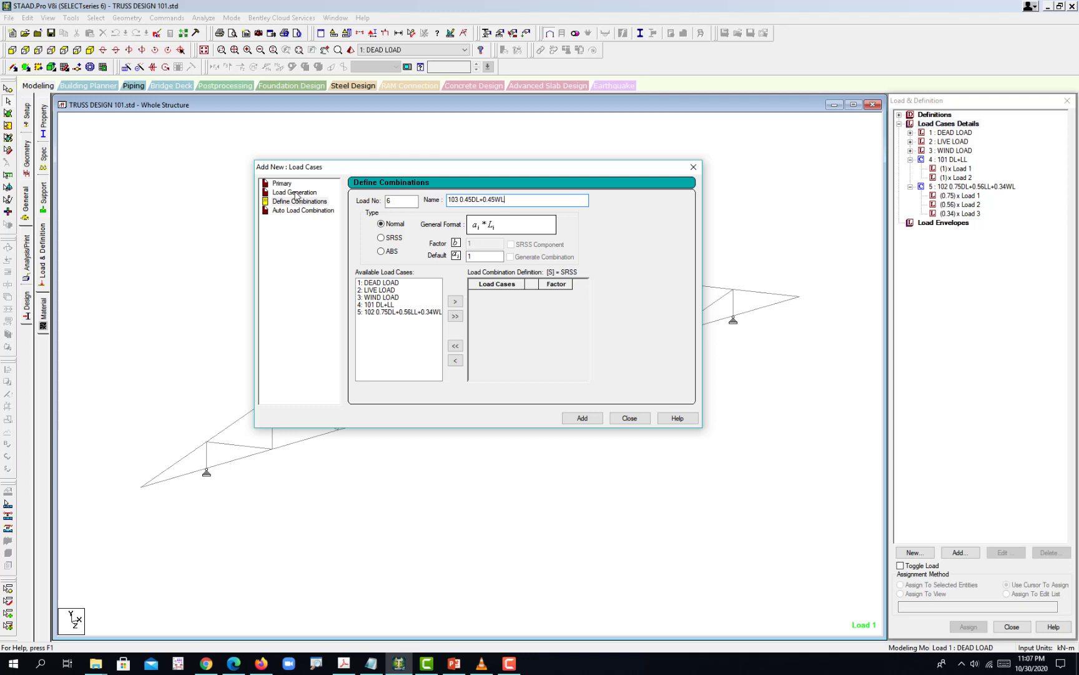
click(374, 283)
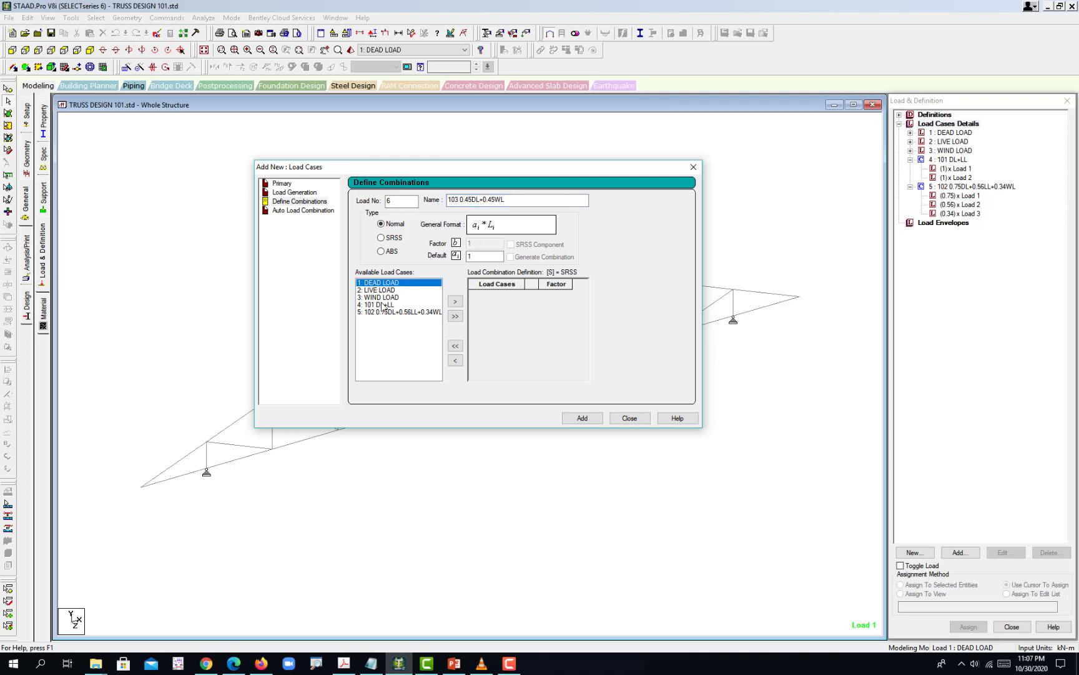
ctrl+click(385, 298)
click(455, 301)
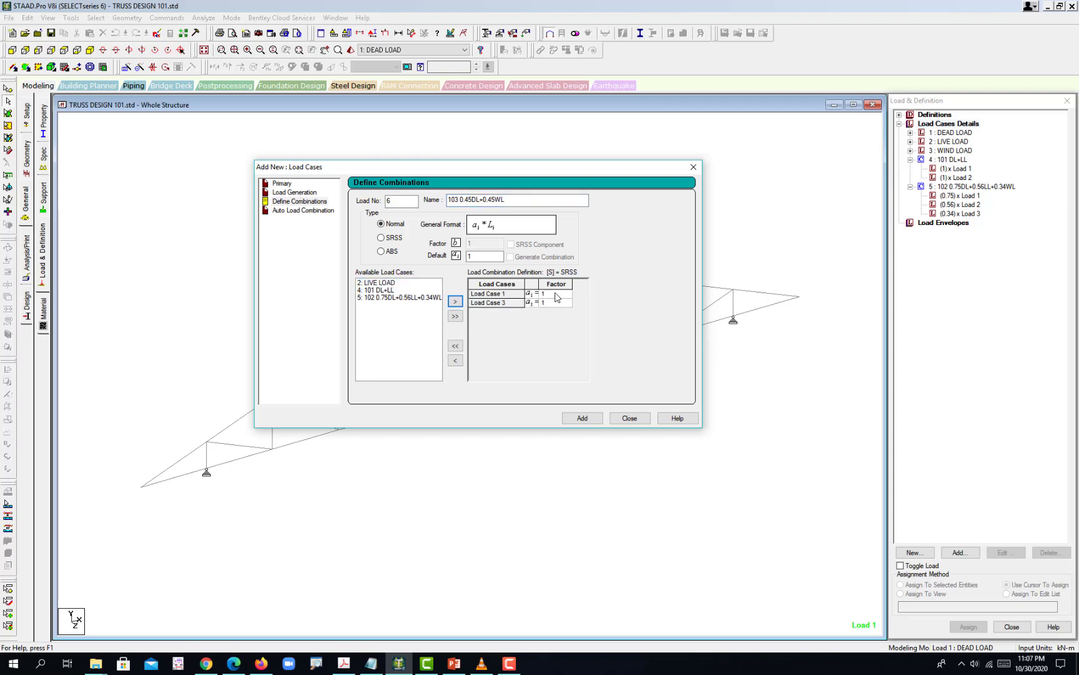
text(0.)
click(565, 305)
text(0.45)
click(583, 418)
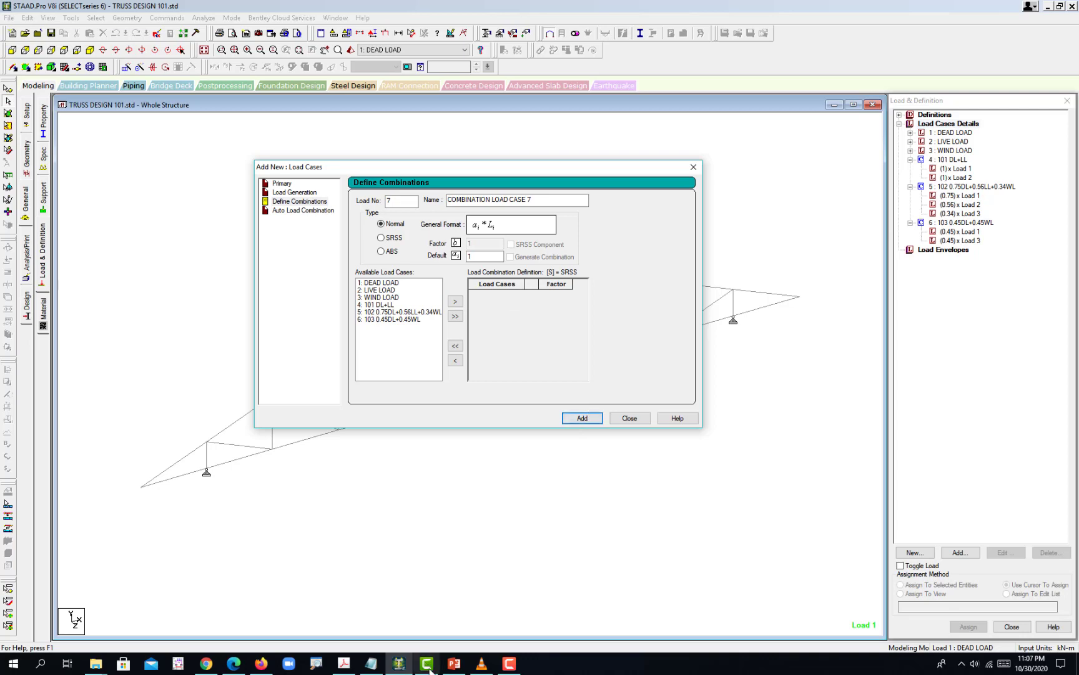
Step: Check the remaining load combinations on the PowerPoint slide, and return to STAAD.Pro
click(459, 667)
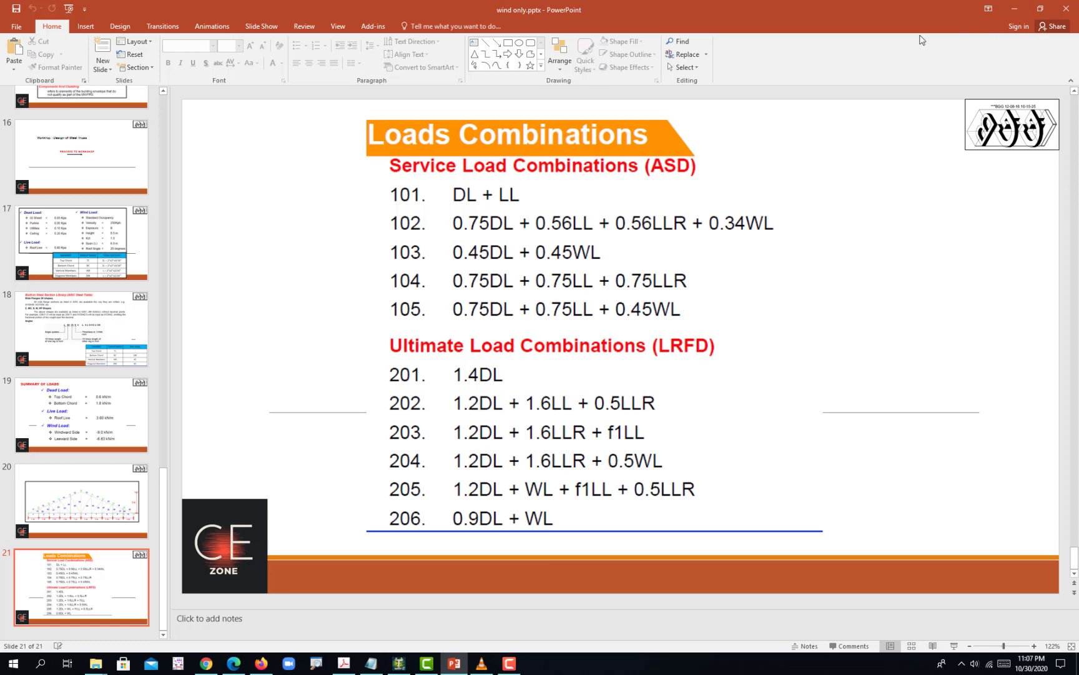
click(1009, 10)
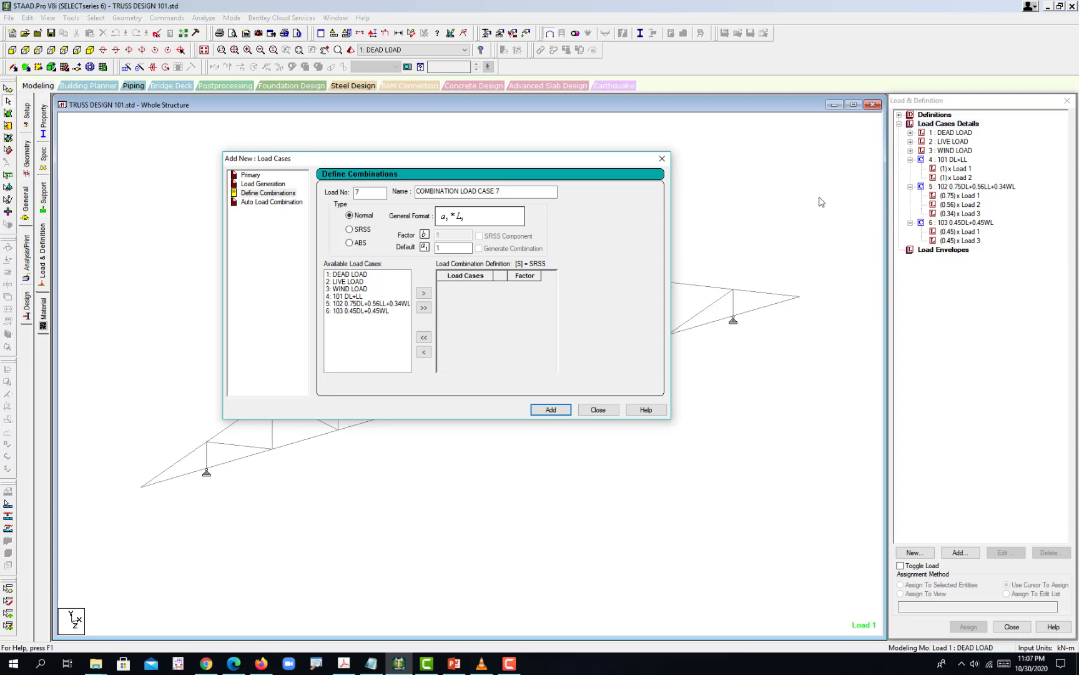
Step: Close the load case dialog, save the modified structure and open its input file in the STAAD.Pro Editor
click(661, 159)
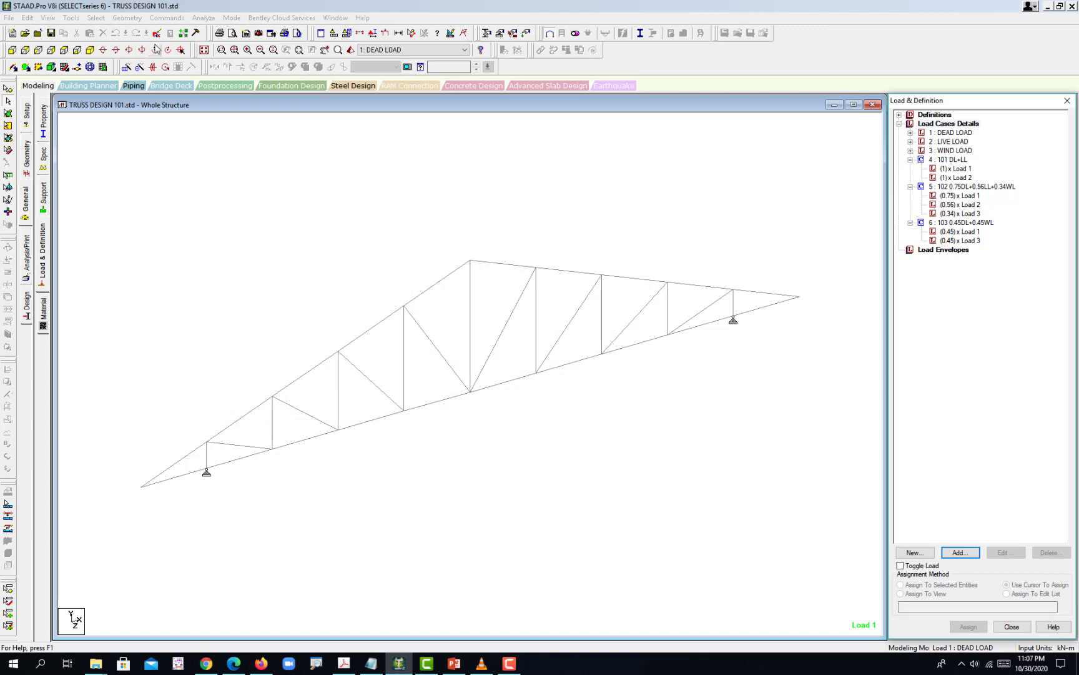
click(156, 34)
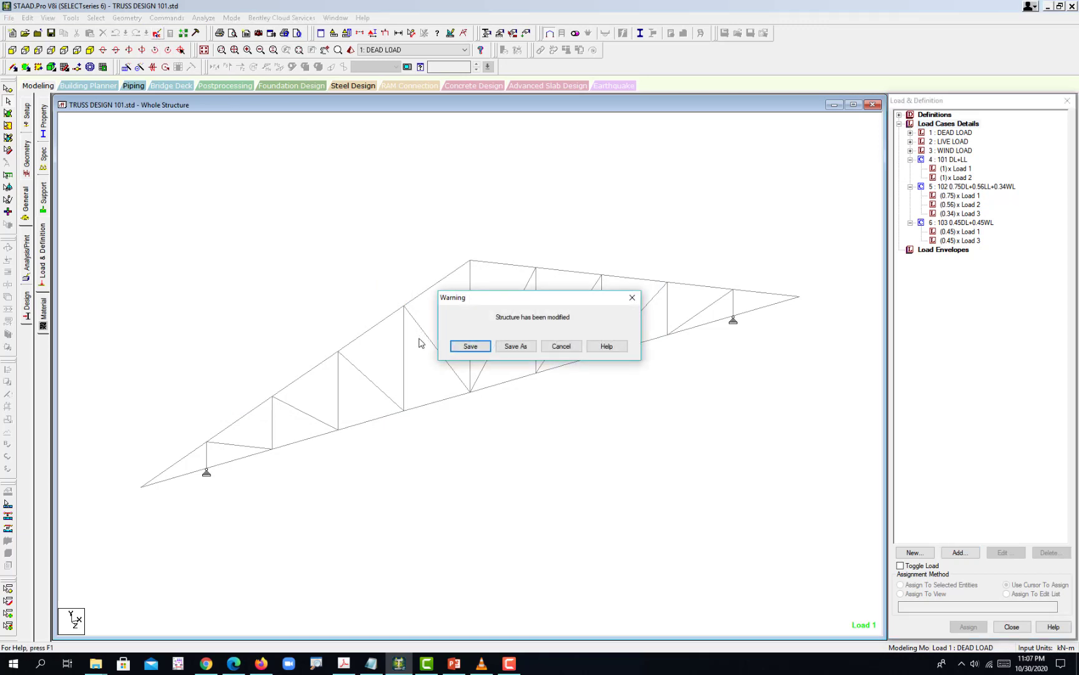
click(474, 346)
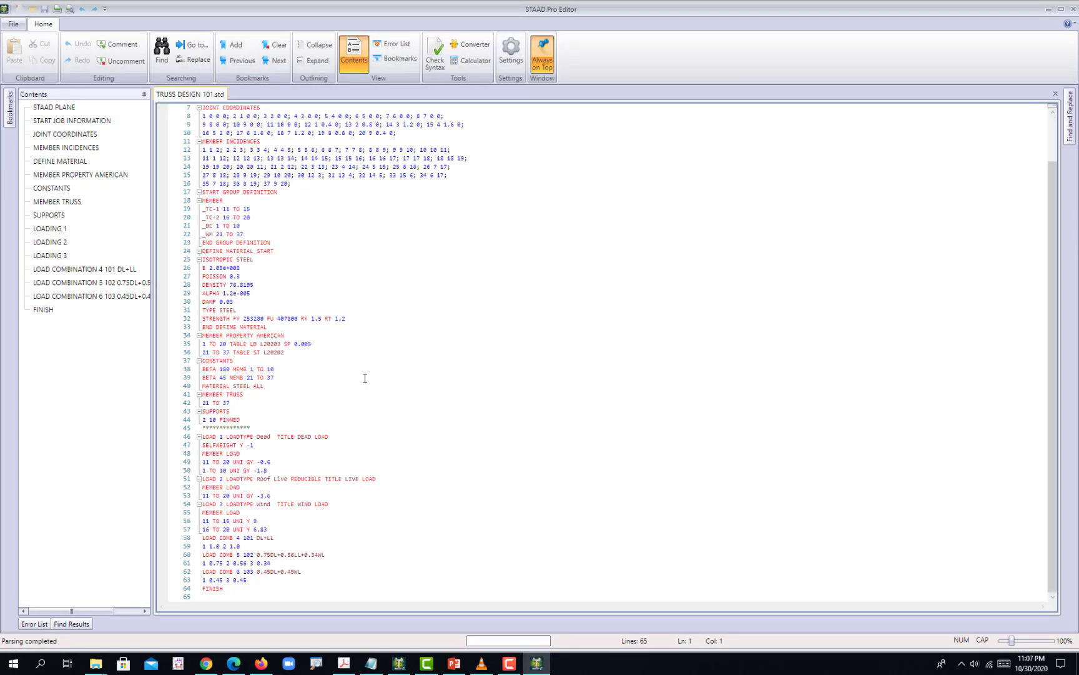
Step: Delete the asterisk line above LOAD 1 and copy all commands from LOAD 1 through load combination 6
drag(253, 579, 198, 437)
key(Delete)
click(248, 570)
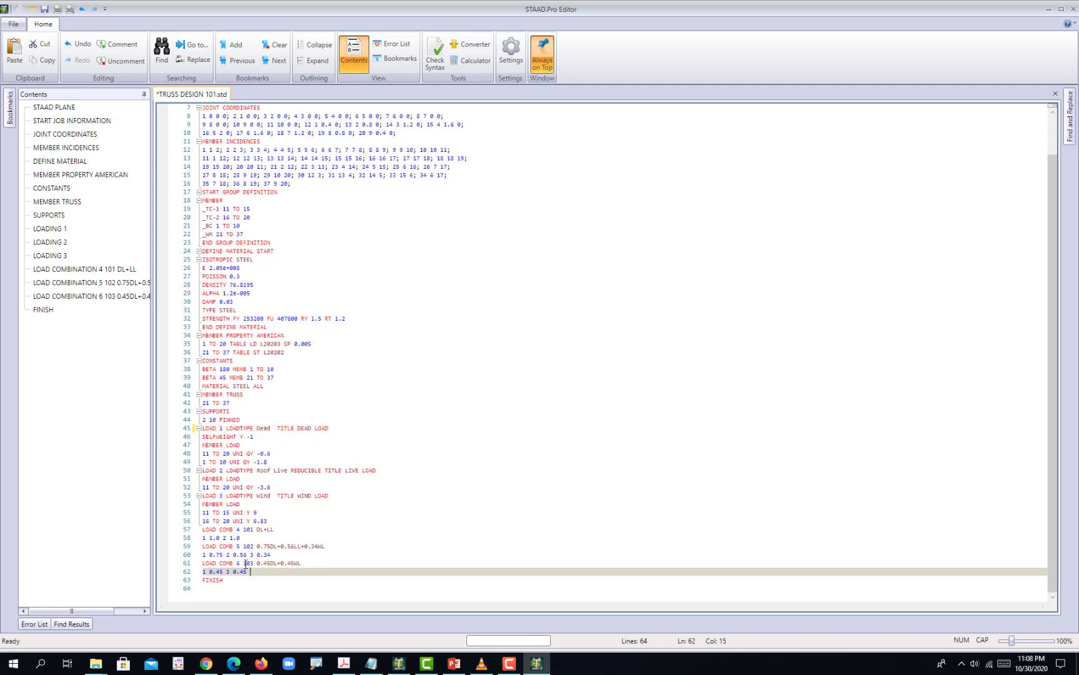
drag(248, 570, 204, 438)
key(ctrl+c)
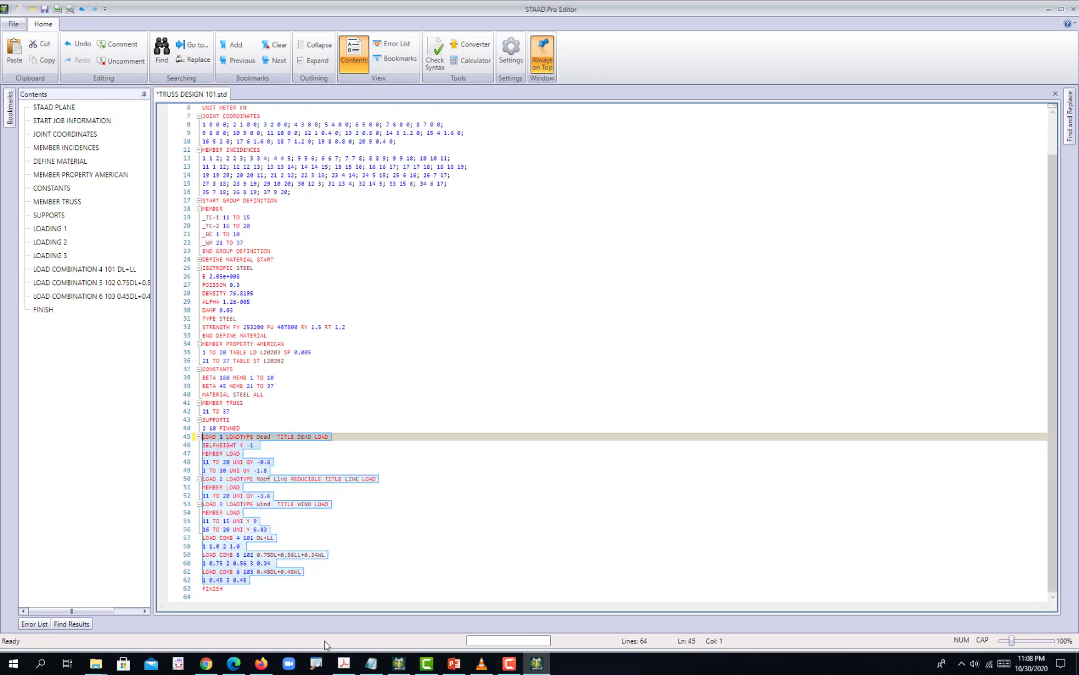
Step: Create a new text document on the Windows desktop, keeping its default name
key(super+d)
right_click(373, 386)
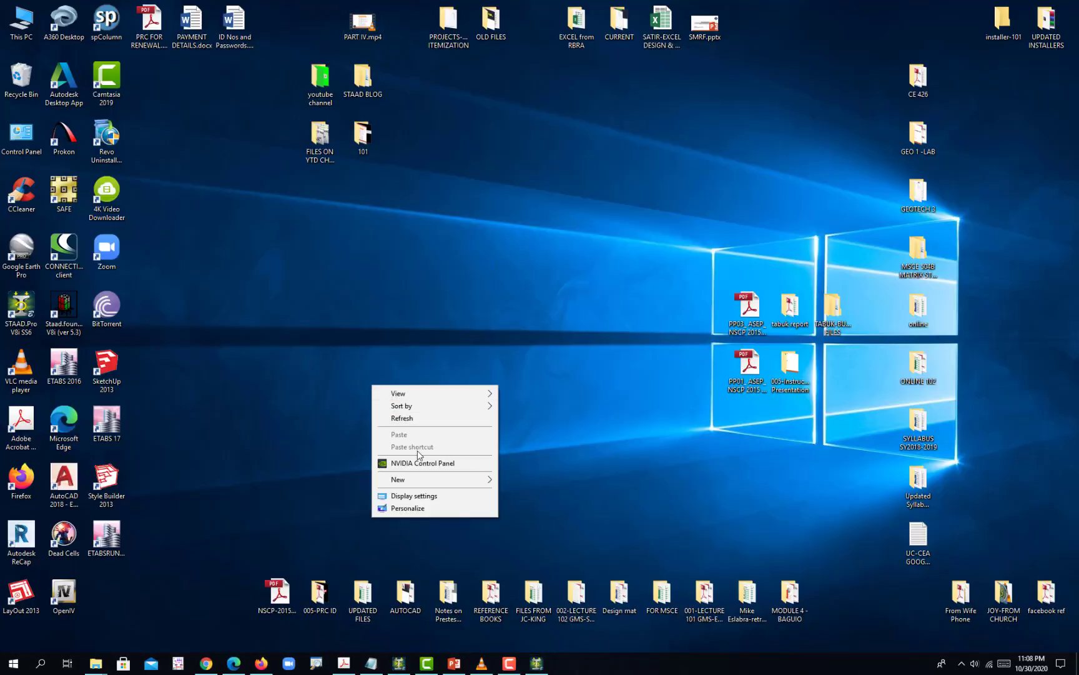
mouse_move(473, 481)
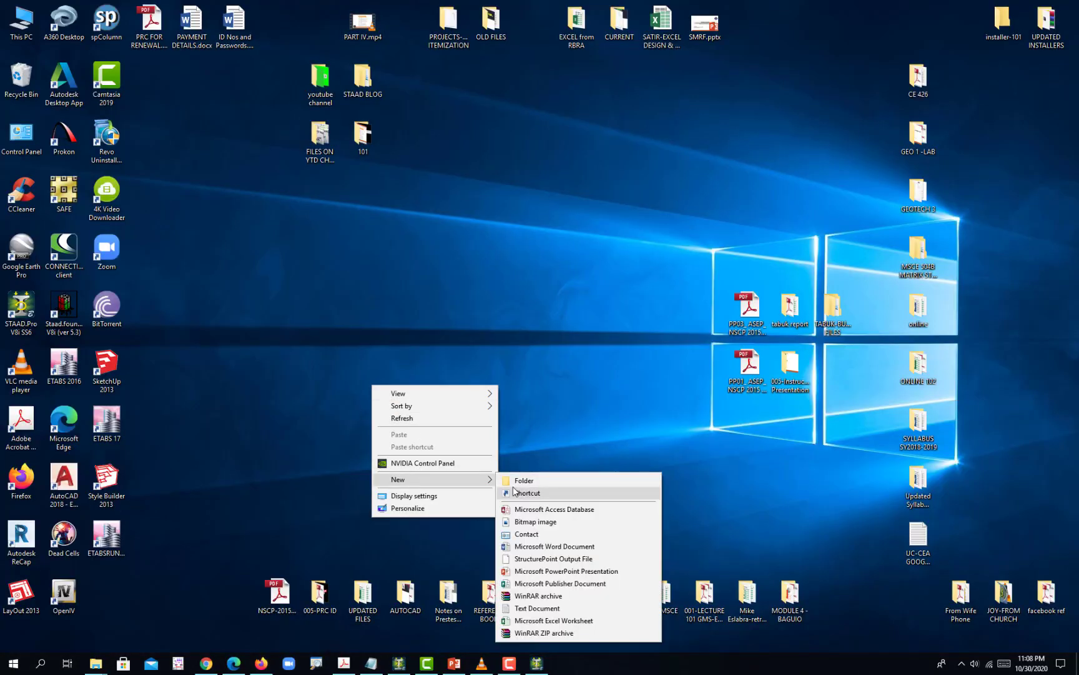
click(538, 608)
click(469, 438)
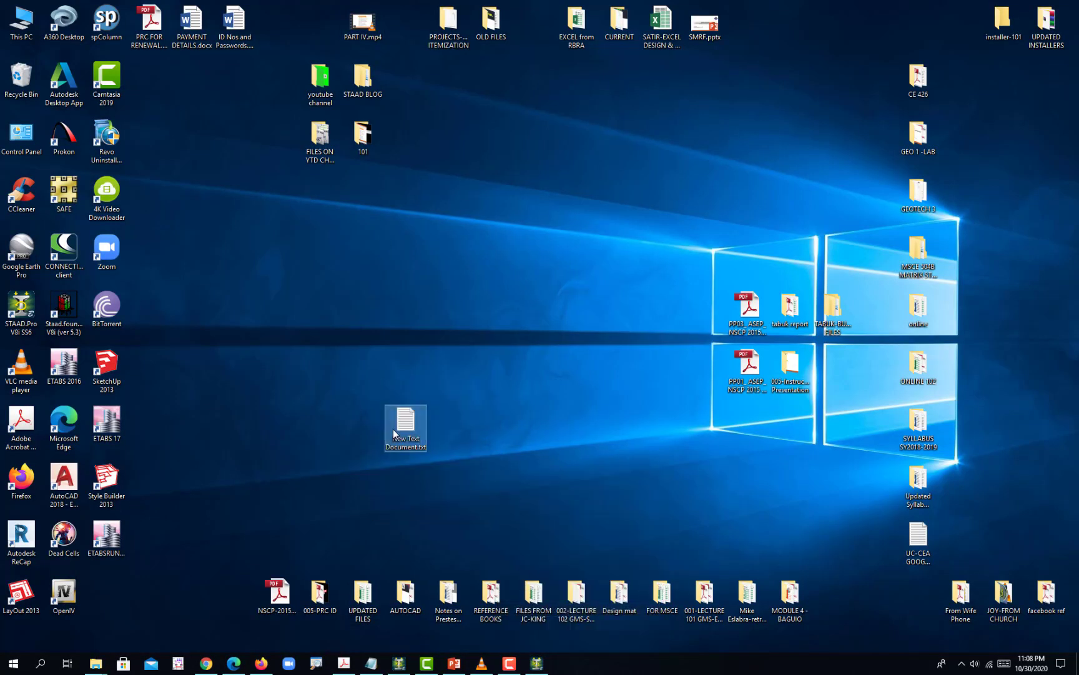
Step: Open the new text document in Notepad, paste the copied load commands and maximize the window
double_click(394, 433)
key(ctrl+v)
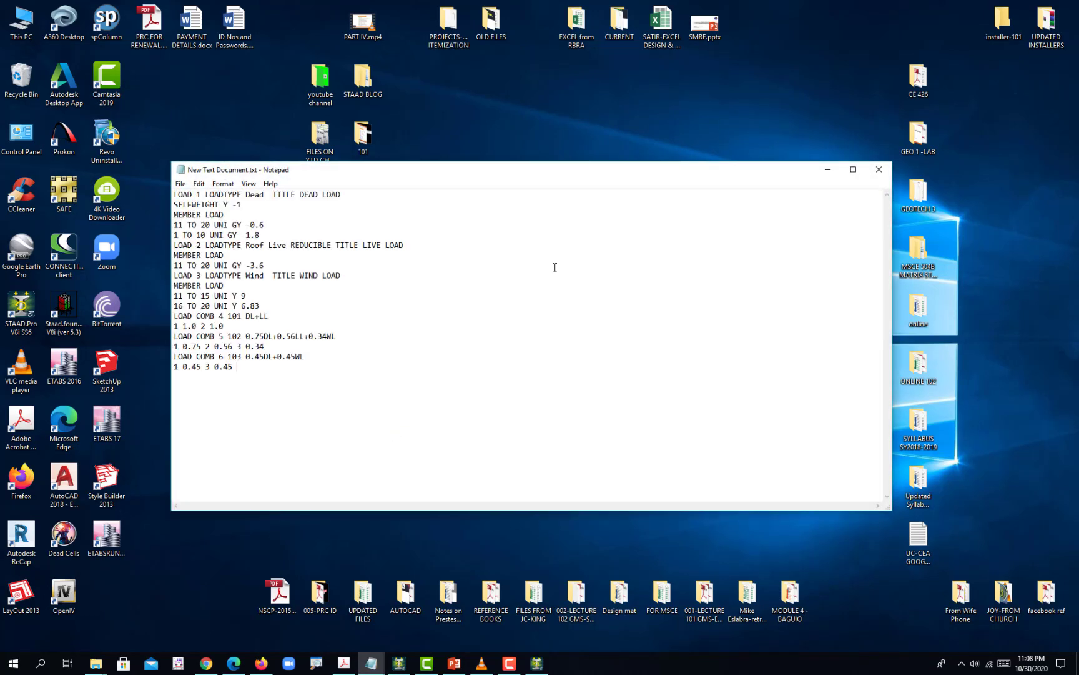
click(853, 169)
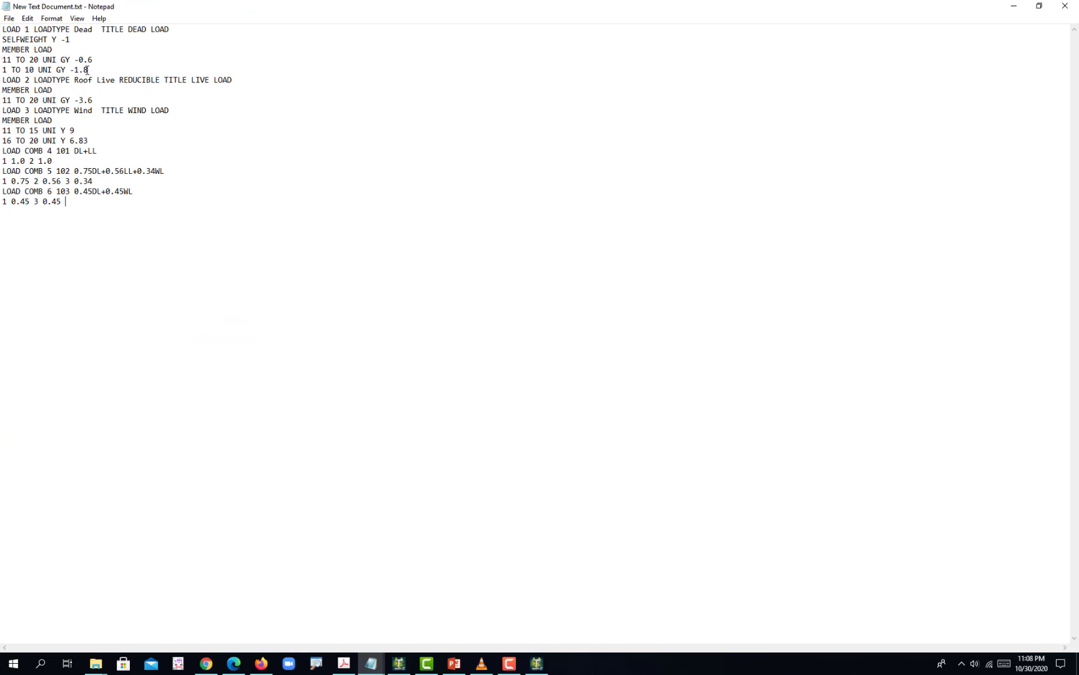
Step: Delete the selfweight and member load lines under LOAD 1, 2 and 3, keeping only the load titles and combinations
drag(86, 72, 1, 42)
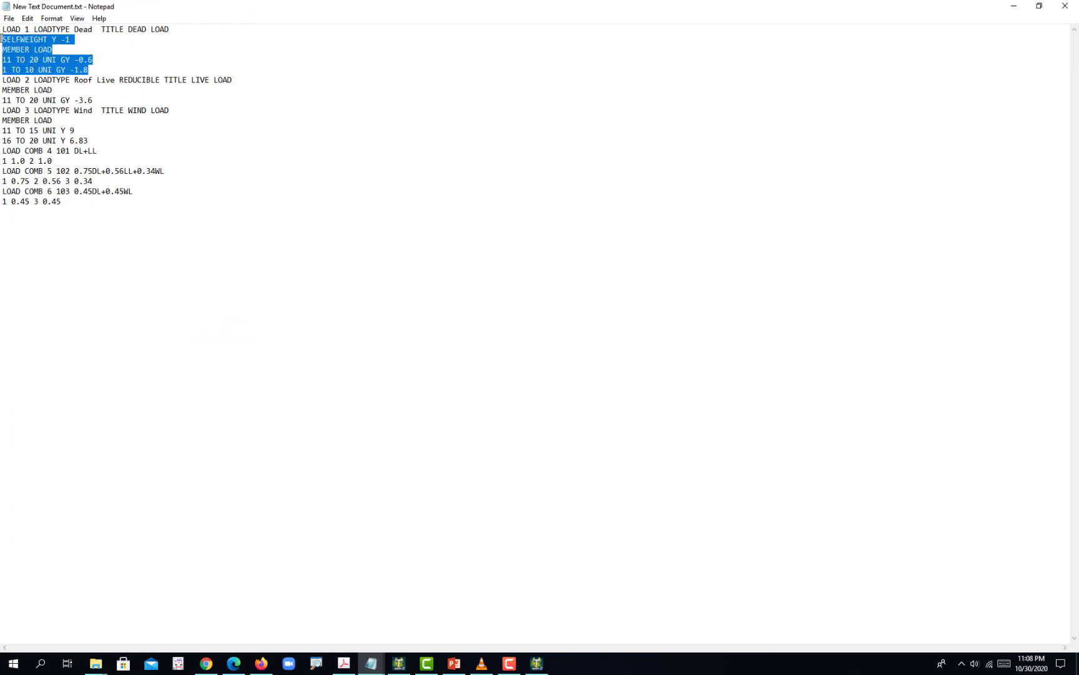
key(Delete)
key(Delete)
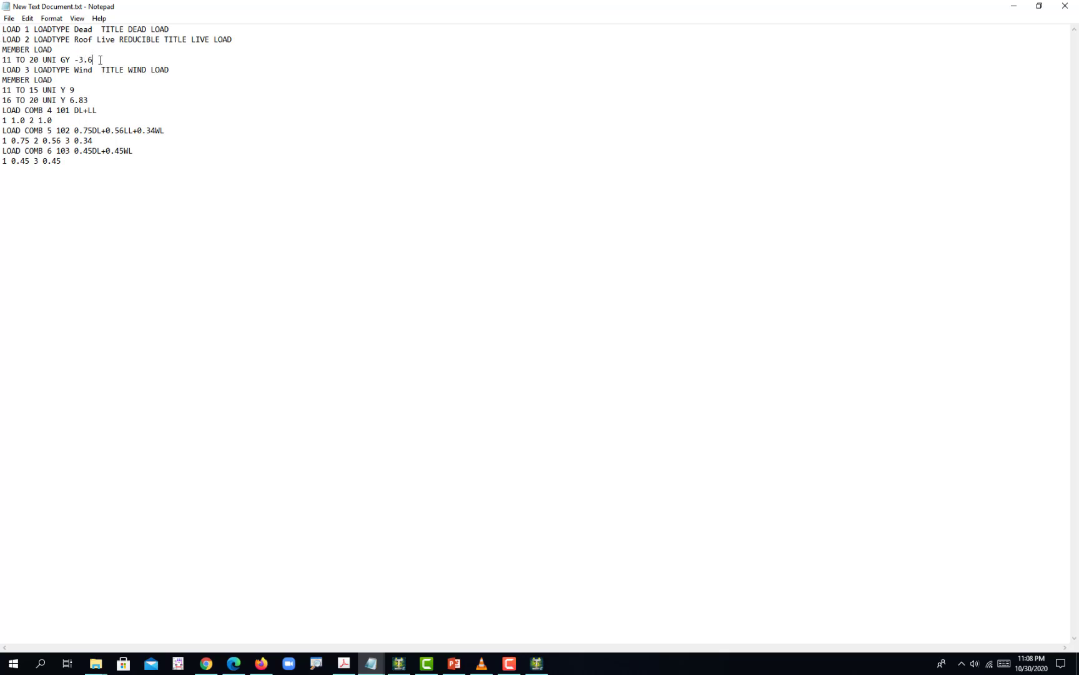
drag(100, 60, 2, 48)
key(Delete)
key(Delete)
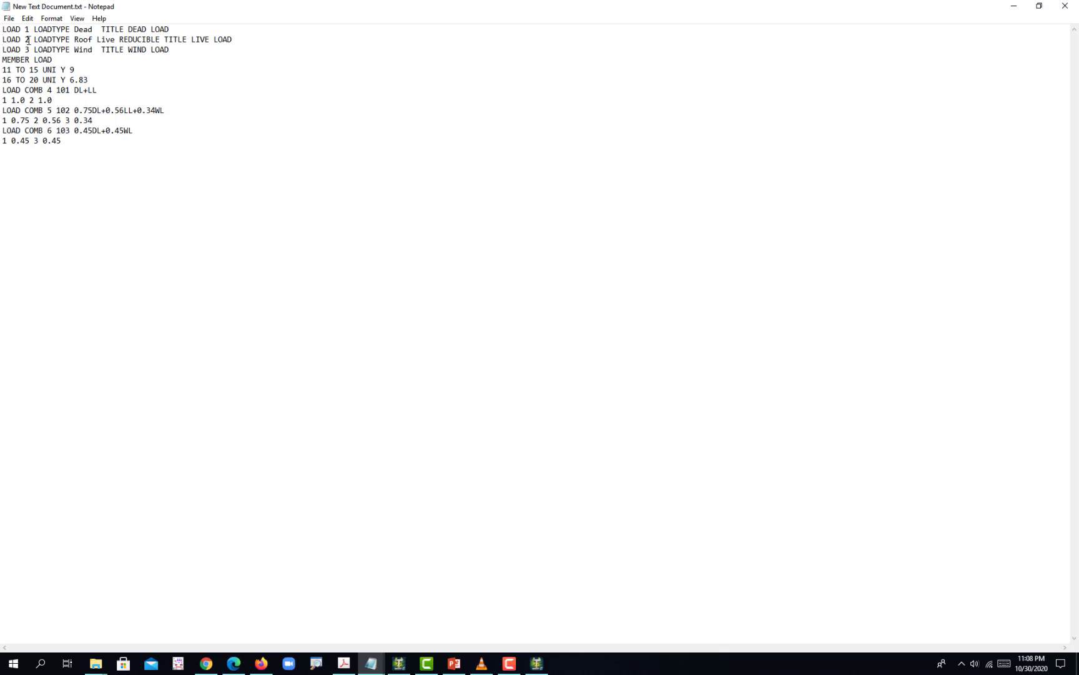
drag(100, 79, 2, 58)
key(Delete)
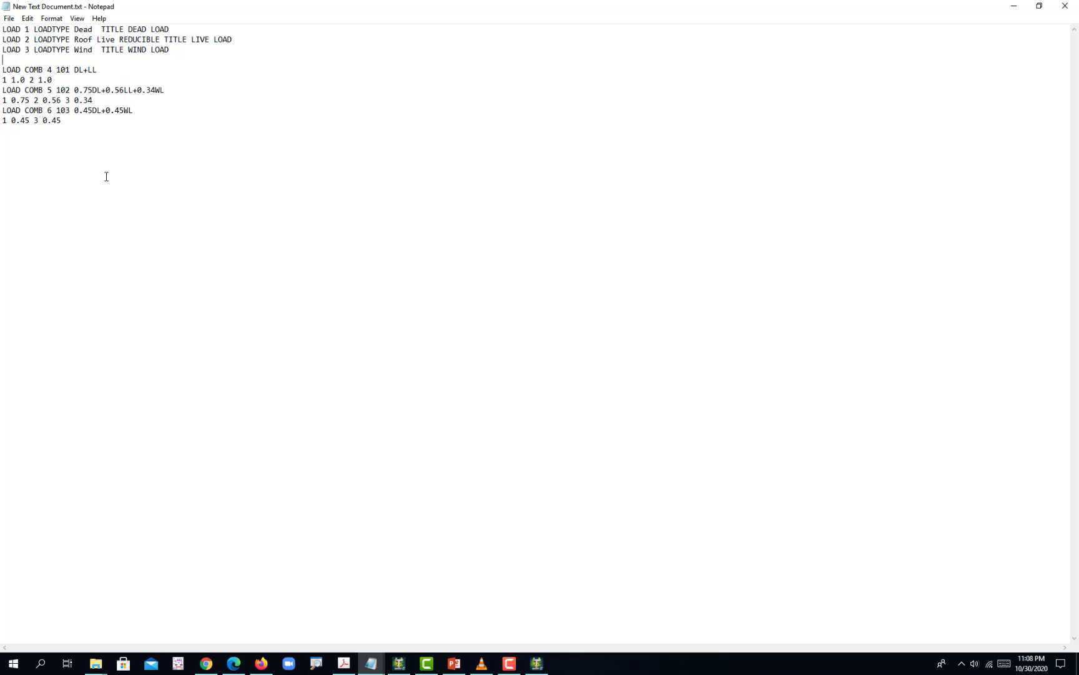
Step: Bring up the WIND LOAD COMBINATION.txt file in Notepad to view its service and ultimate load combinations
click(371, 663)
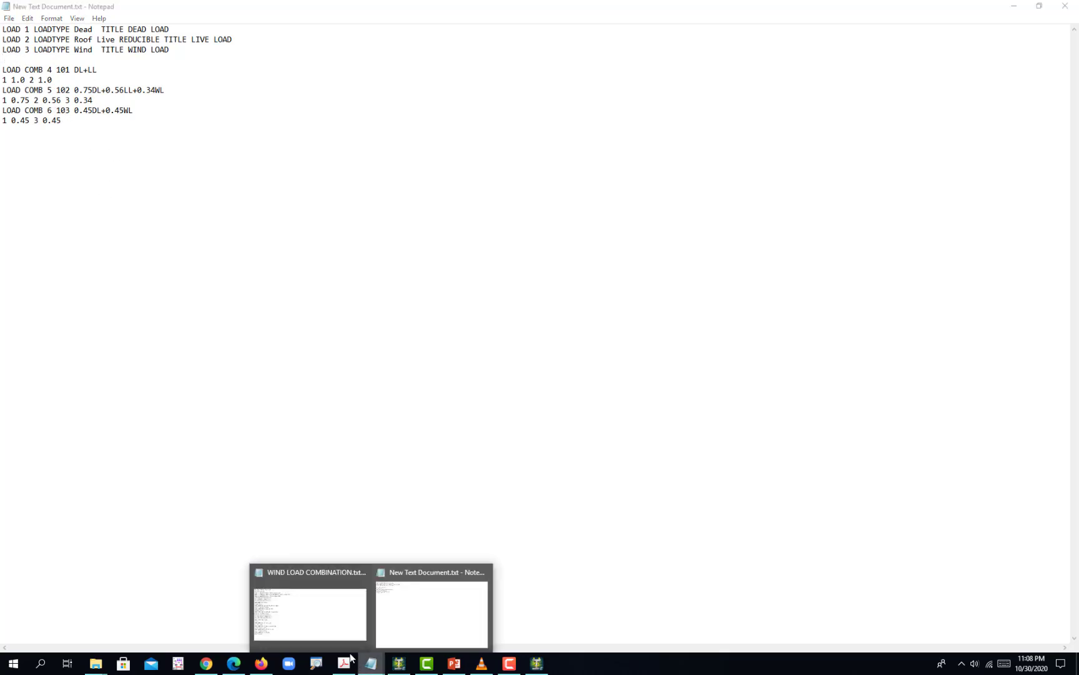
click(342, 642)
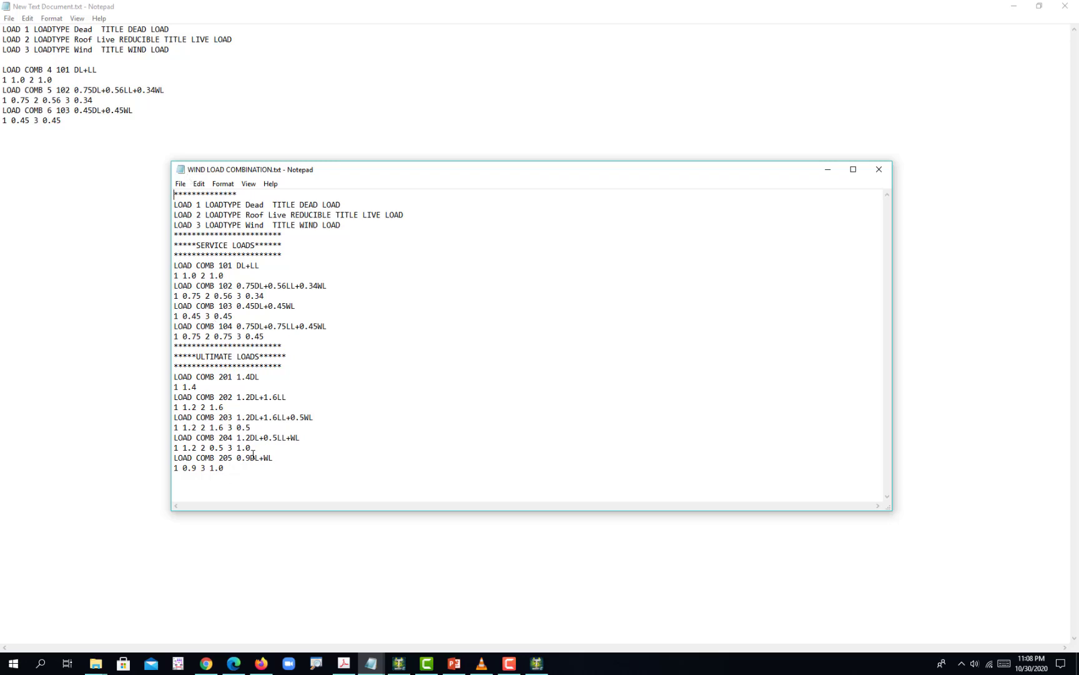
Step: Copy the complete SERVICE LOADS and ULTIMATE LOADS combination blocks from WIND LOAD COMBINATION.txt, leaving out the LOAD 1 to 3 title lines
drag(240, 471, 174, 240)
key(ctrl+c)
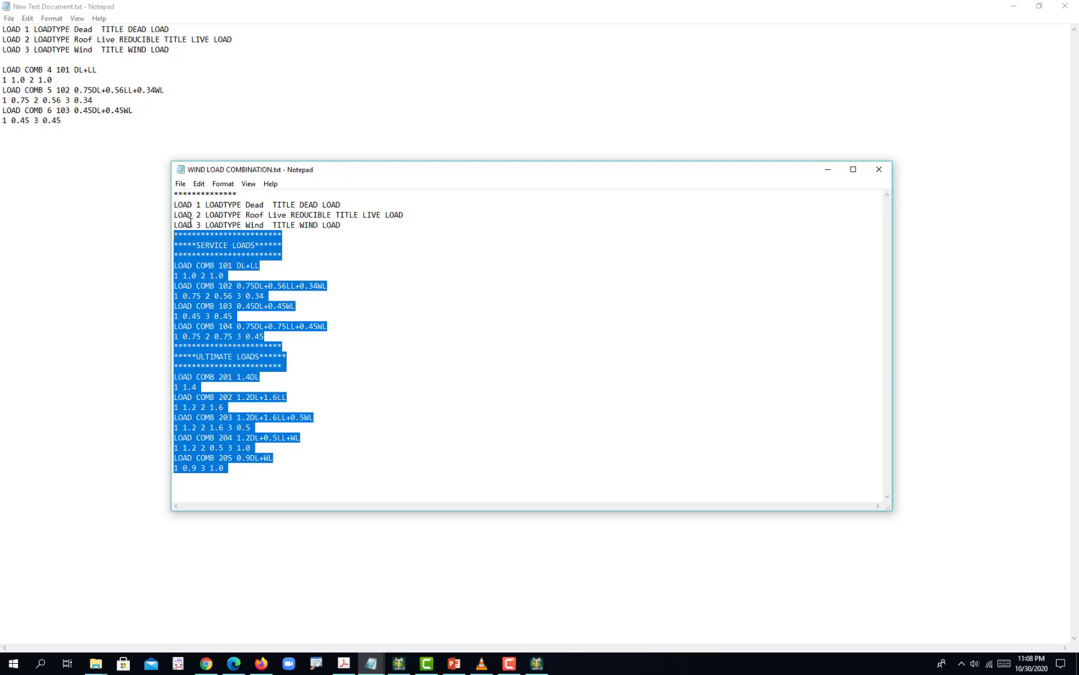
click(251, 469)
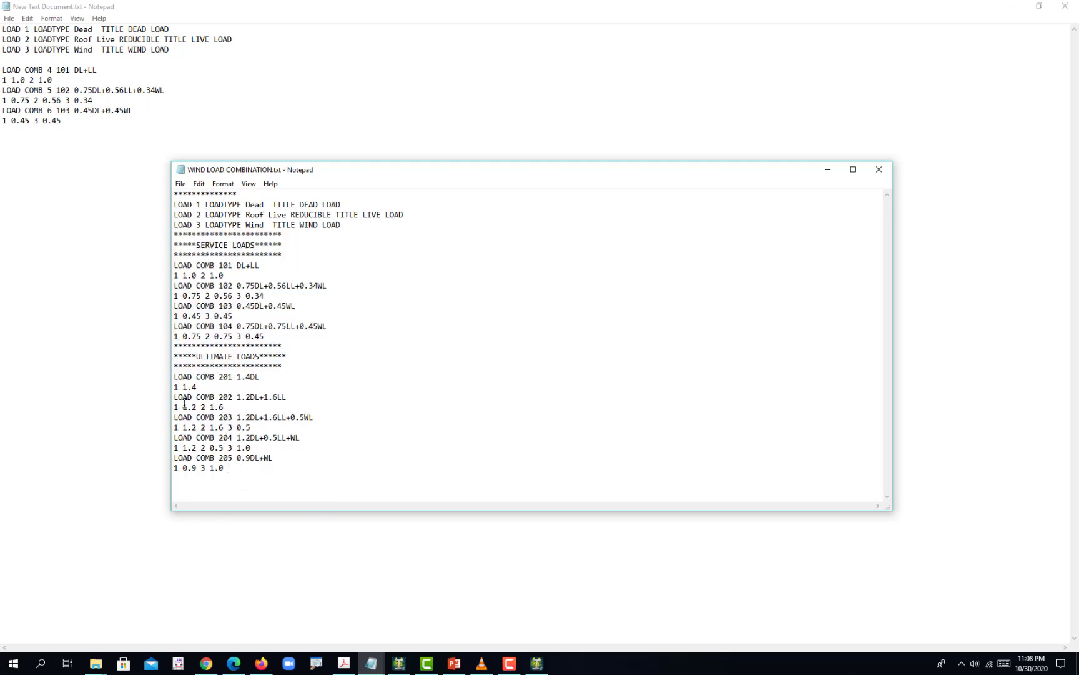
drag(229, 467, 173, 239)
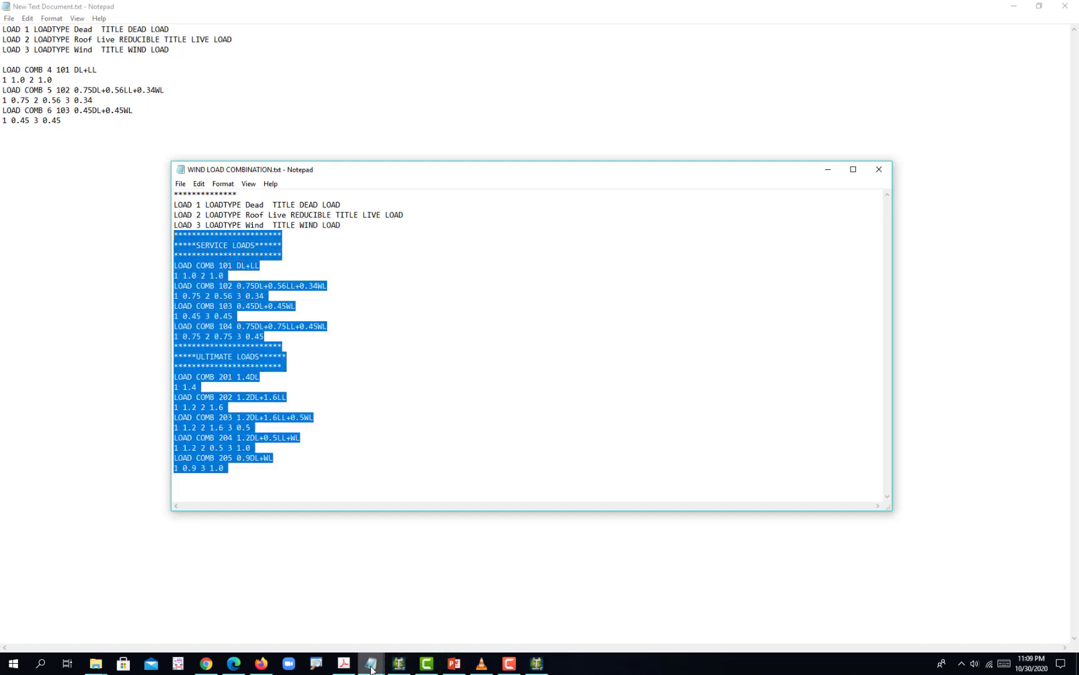
Step: Switch to the STAAD.Pro Editor and delete load combinations 4, 5 and 6 from TRUSS DESIGN 101.std
click(399, 663)
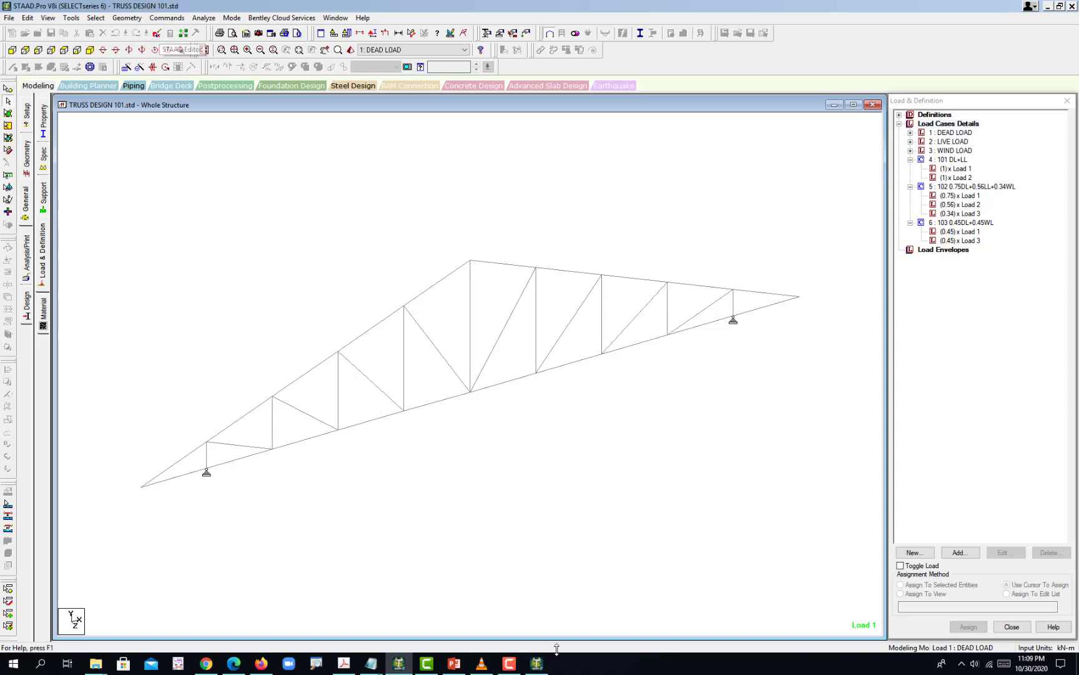
click(539, 665)
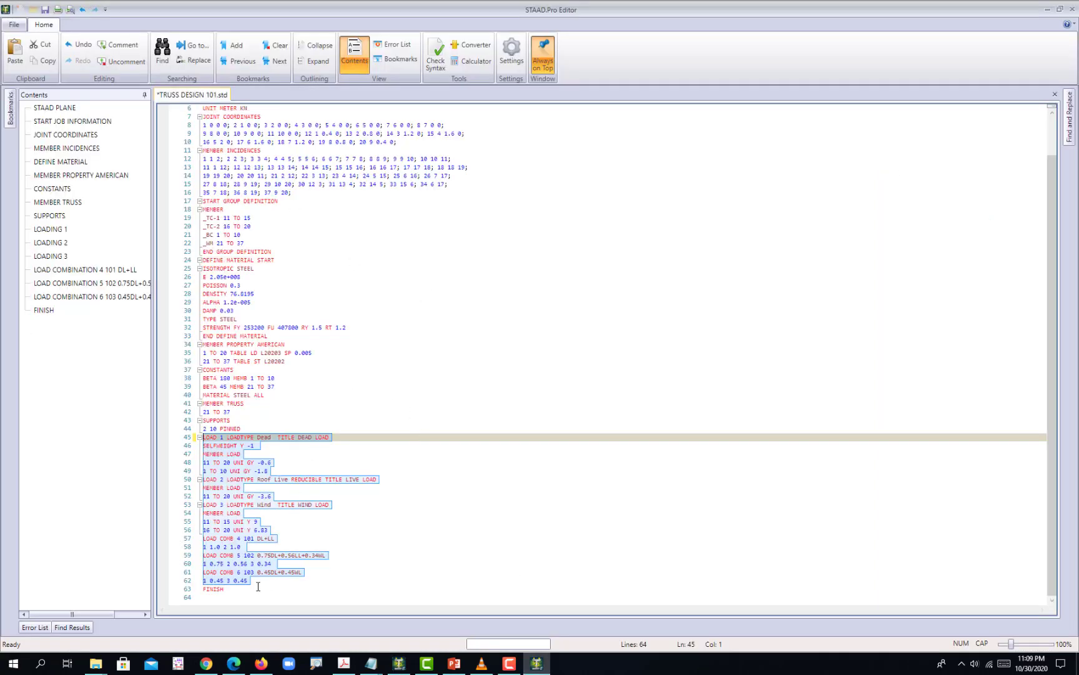
drag(258, 585, 203, 539)
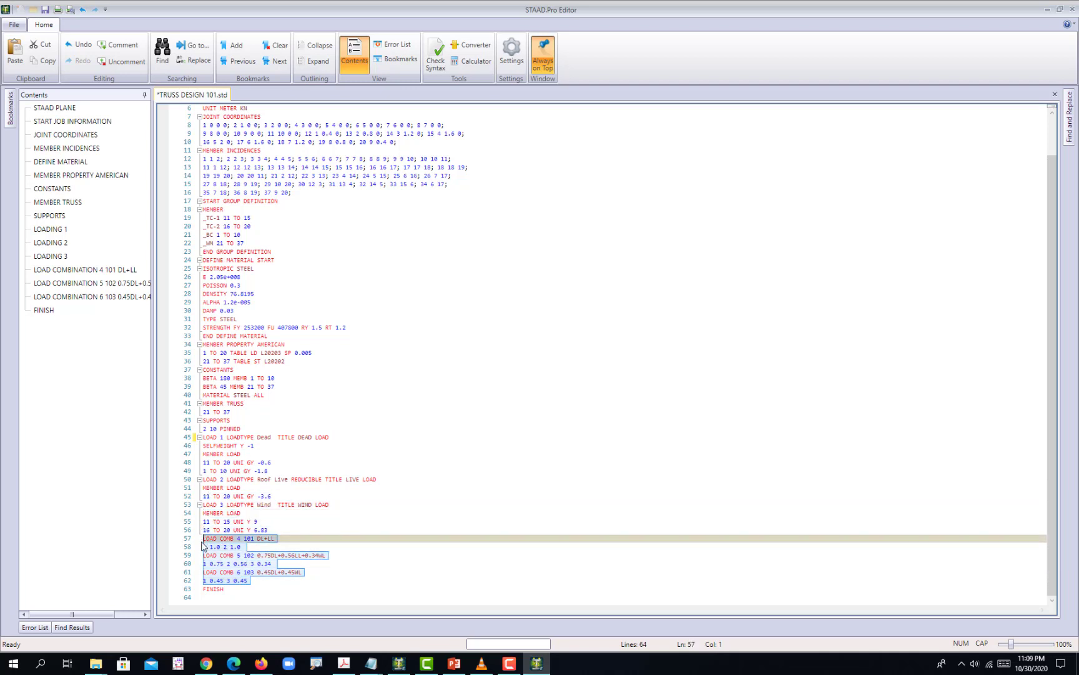
key(Delete)
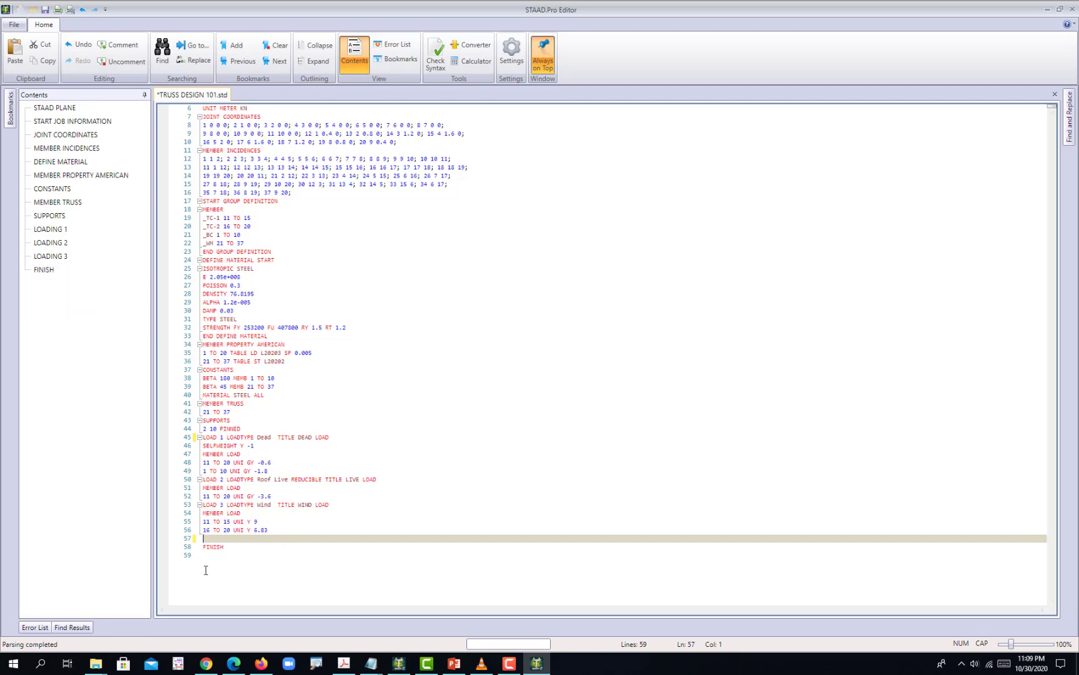
Step: Paste the copied service and ultimate load combinations before FINISH, and close the editor, saving the changes to TRUSS DESIGN 101.std
key(ctrl+v)
scroll(247, 499, down, 1)
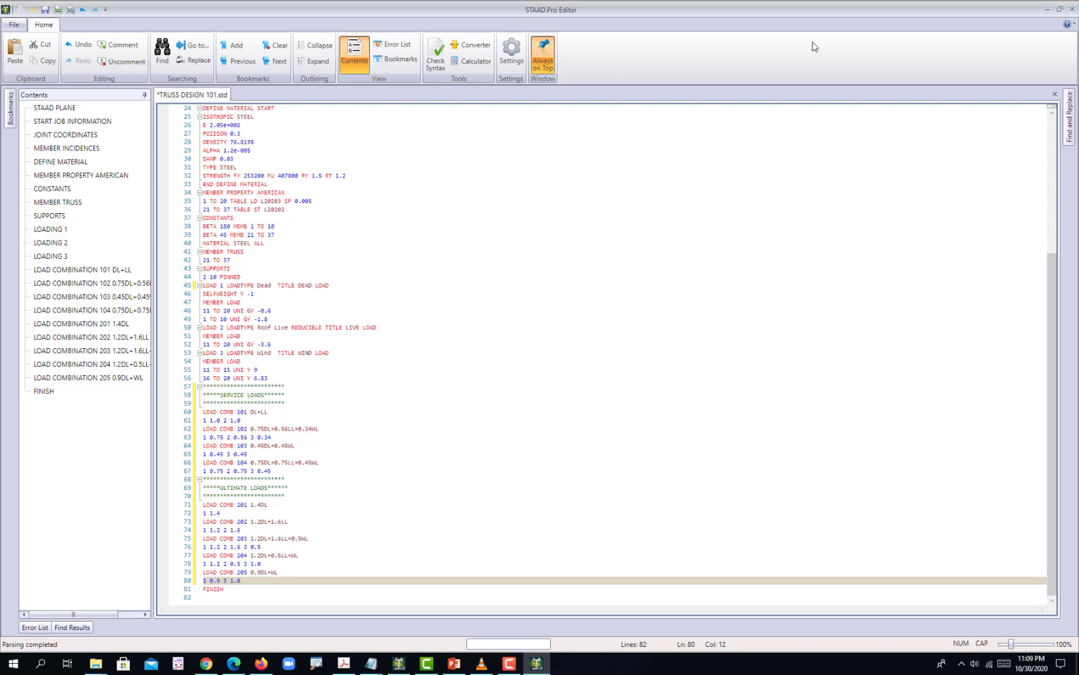
click(1074, 10)
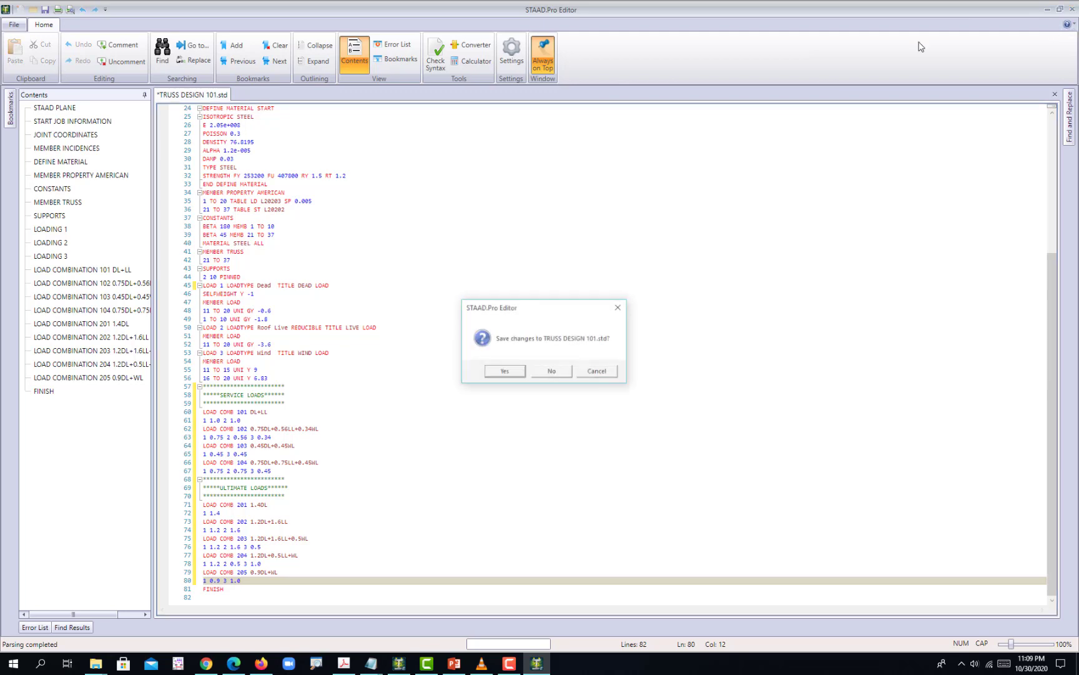
click(505, 371)
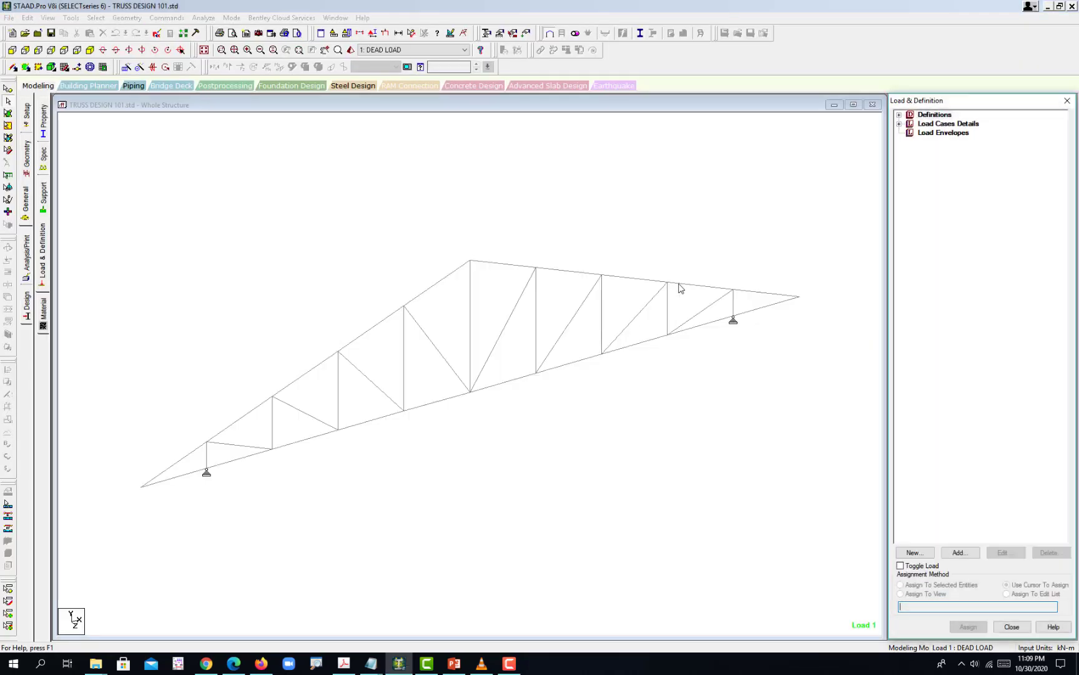
Step: Expand the load case details to review the dead, live and wind load items and the factors of combination 101
click(898, 125)
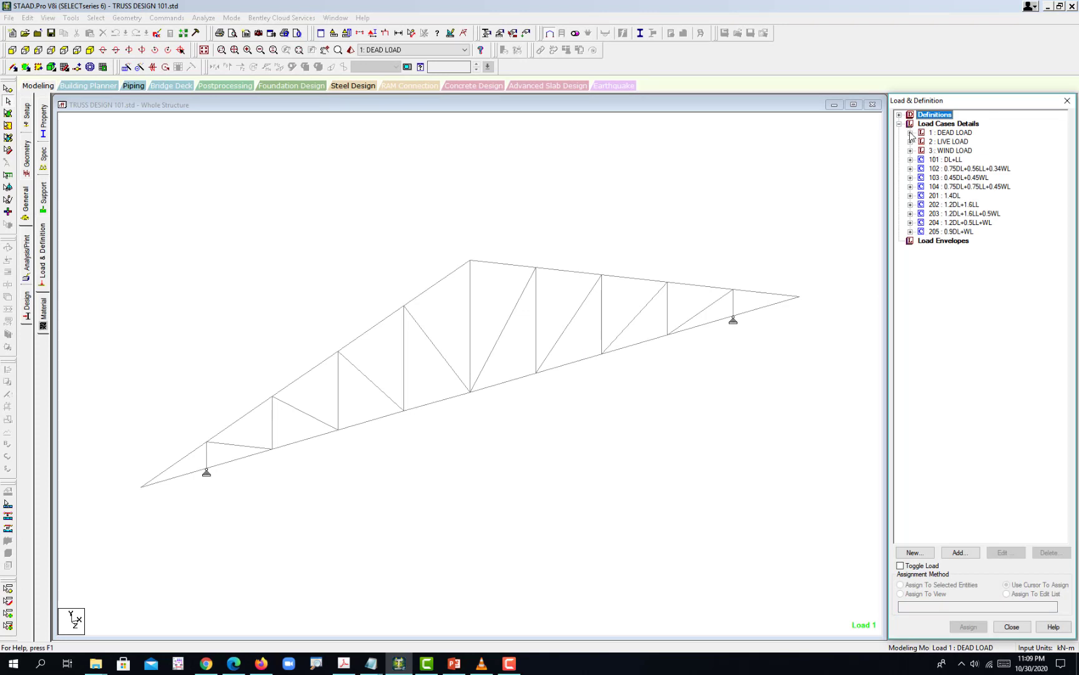
click(910, 132)
click(910, 168)
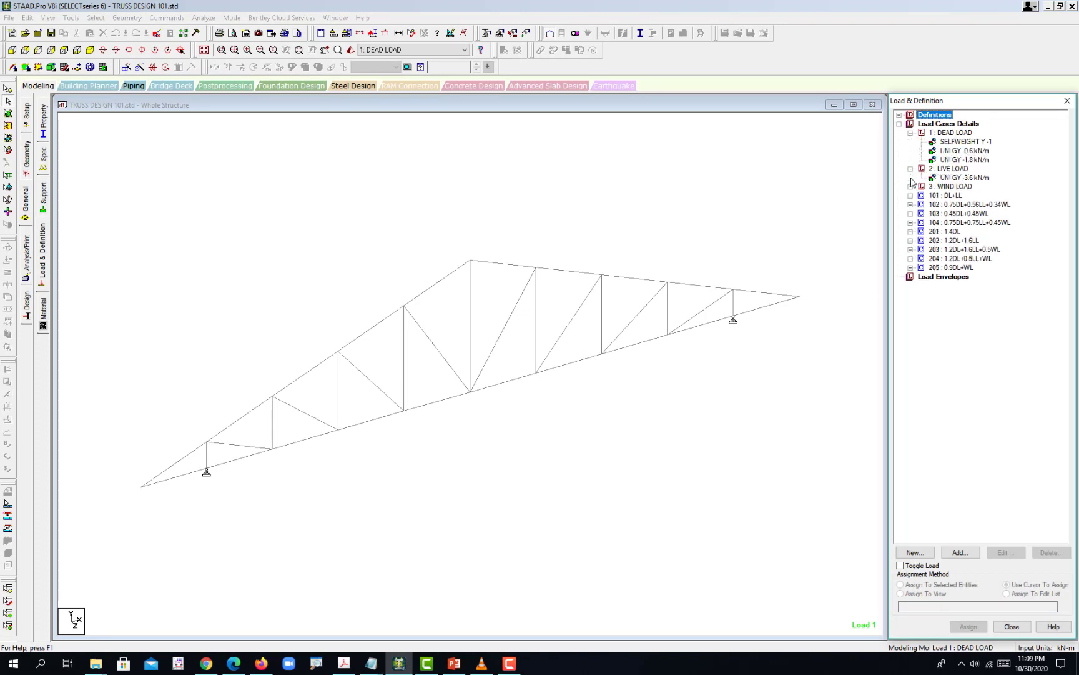
click(910, 187)
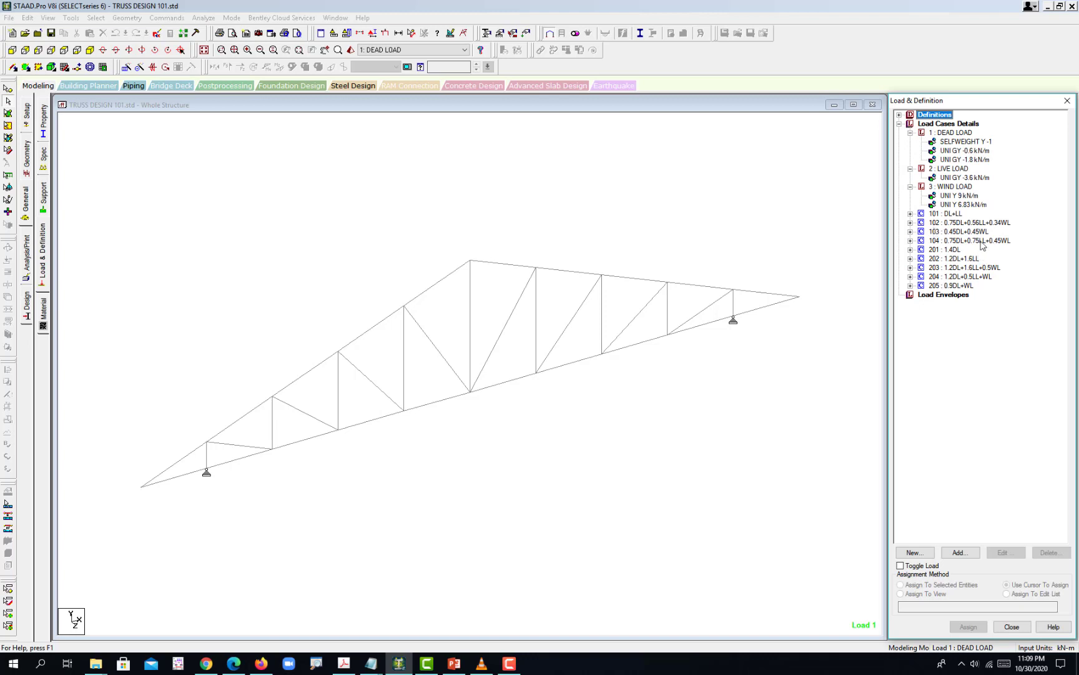
click(942, 214)
click(910, 213)
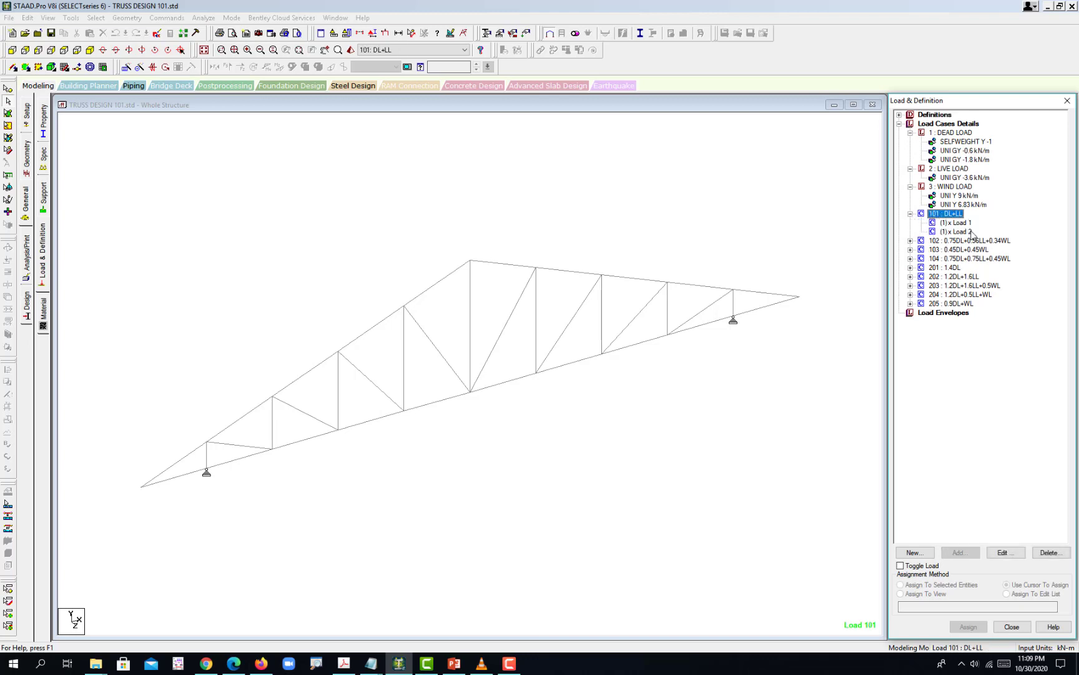
click(827, 230)
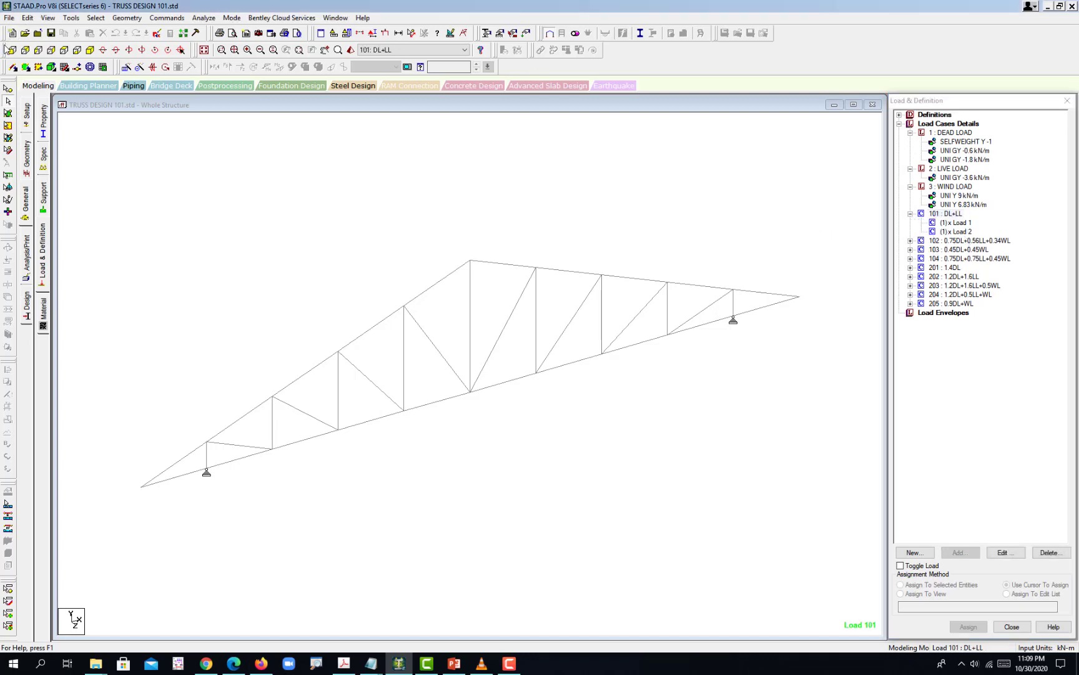
Step: Reopen the command file in the editor, and examine how the load numbers and factors of LOAD COMB 101 correspond to its DL+LL title
click(157, 33)
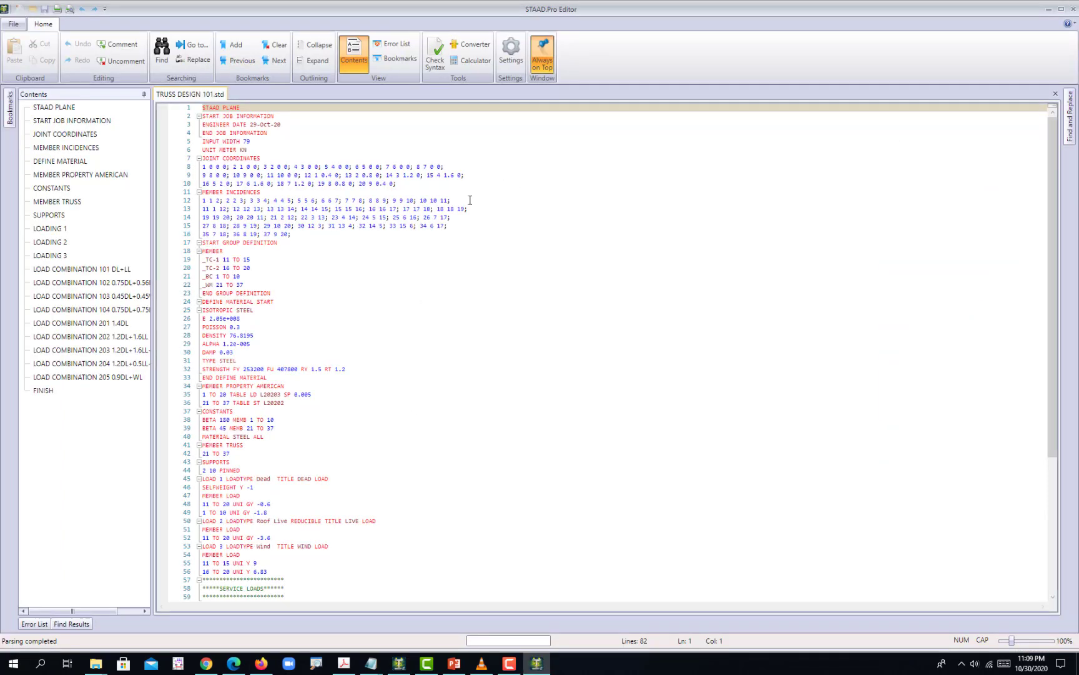
ctrl+scroll(250, 549, up, 5)
scroll(253, 536, down, 18)
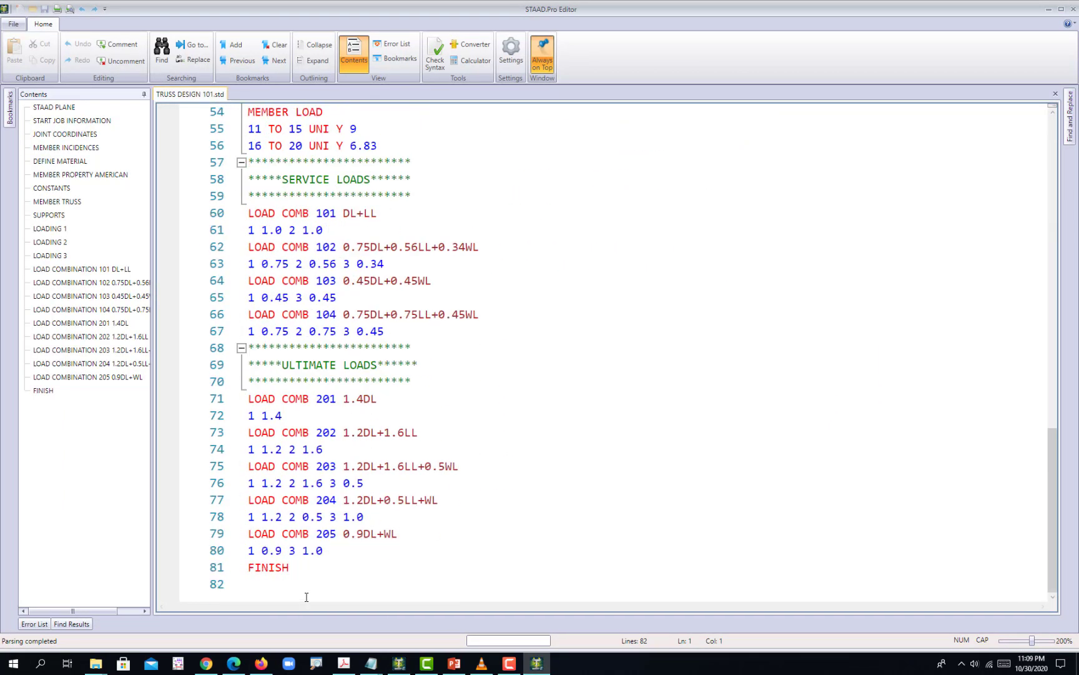
ctrl+scroll(307, 596, up, 2)
scroll(315, 562, down, 2)
scroll(320, 552, up, 1)
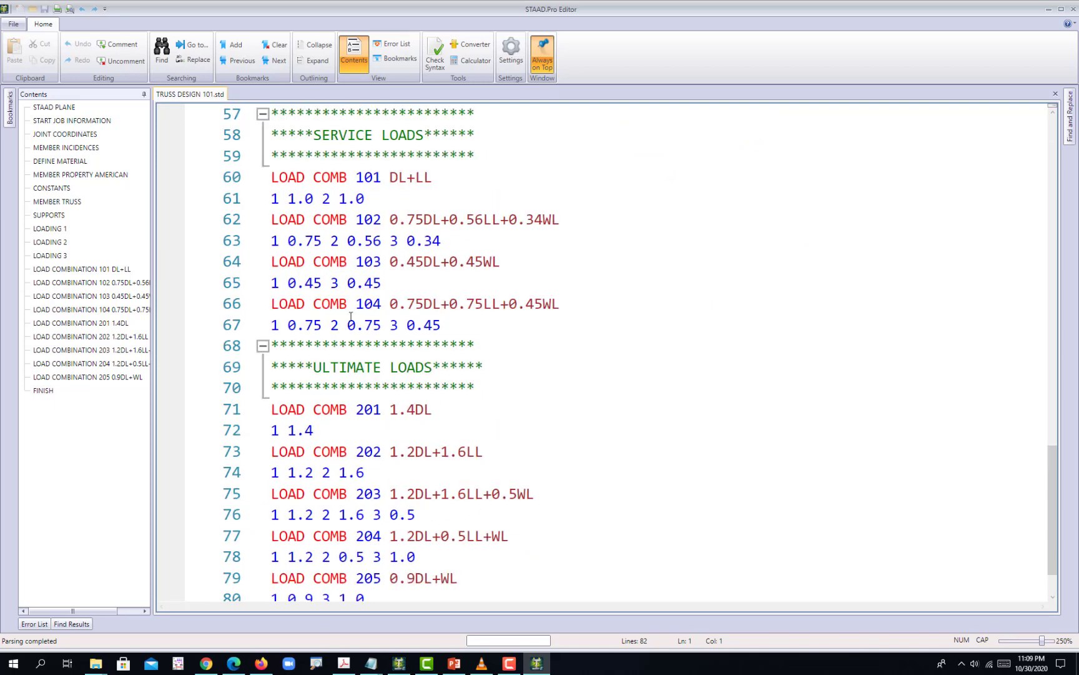
drag(390, 178, 406, 188)
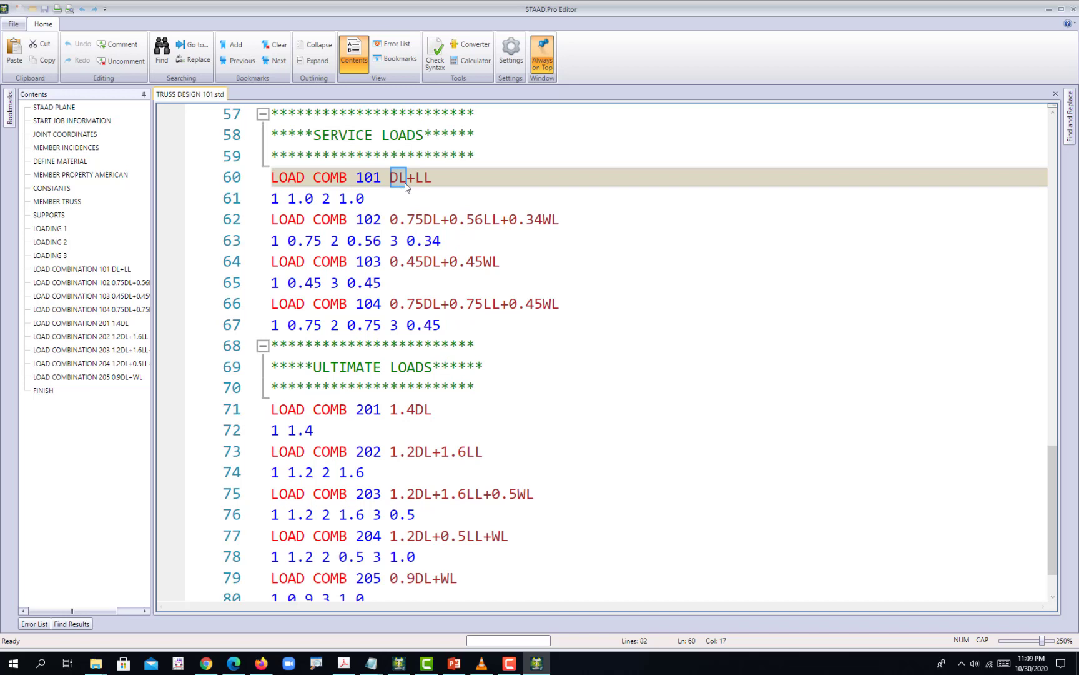
double_click(272, 198)
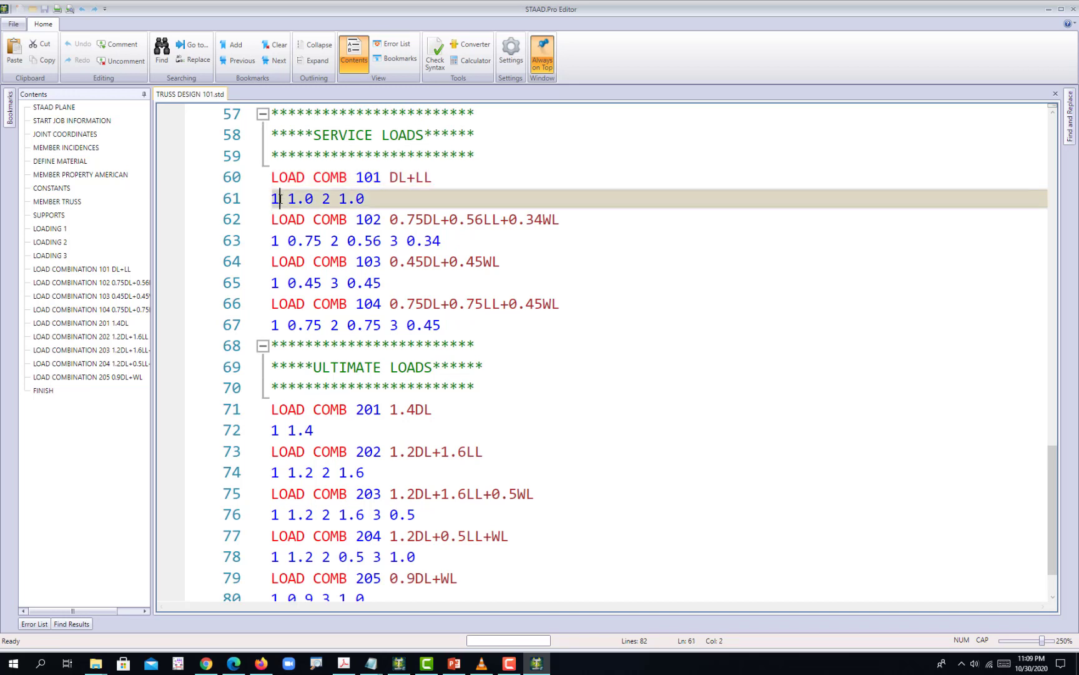
drag(414, 177, 424, 178)
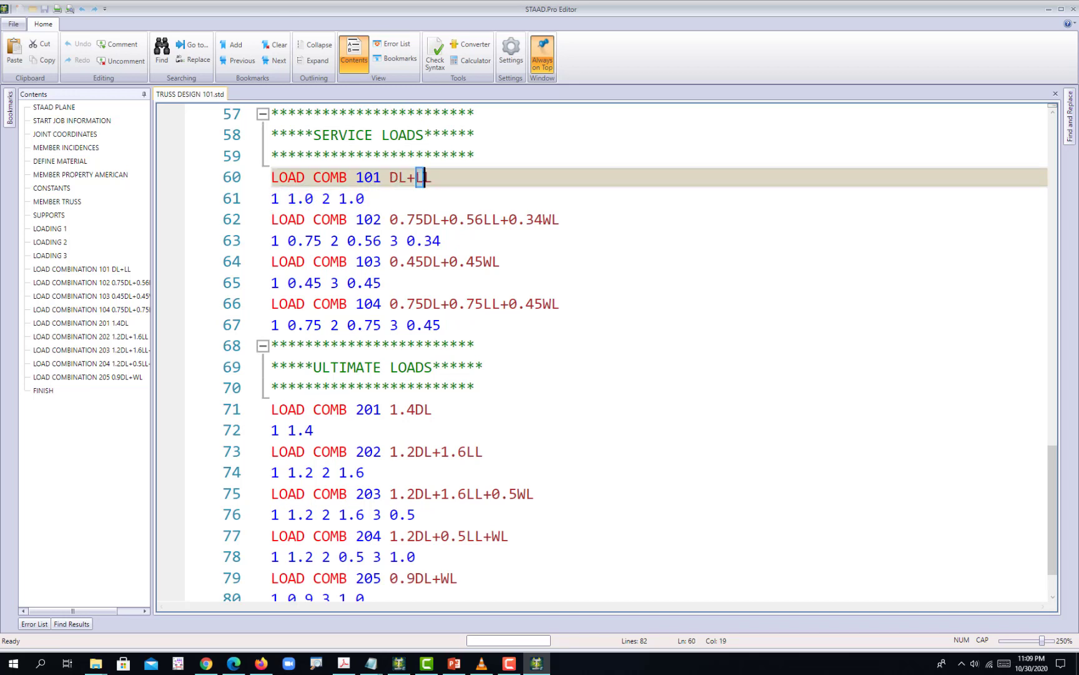
double_click(324, 199)
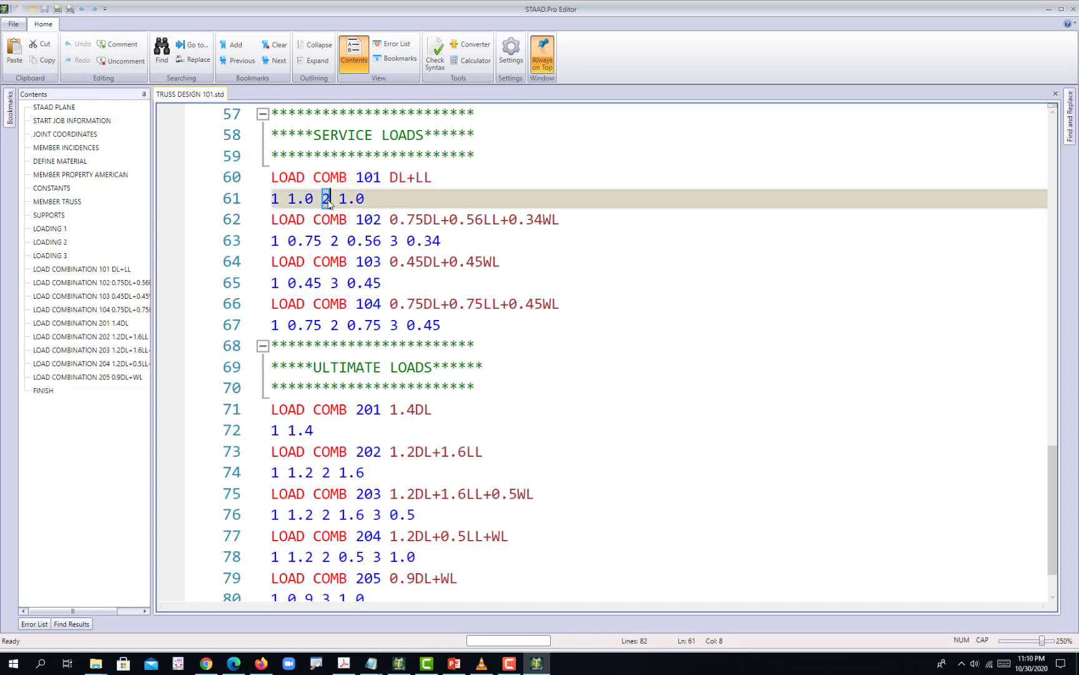
drag(288, 198, 366, 199)
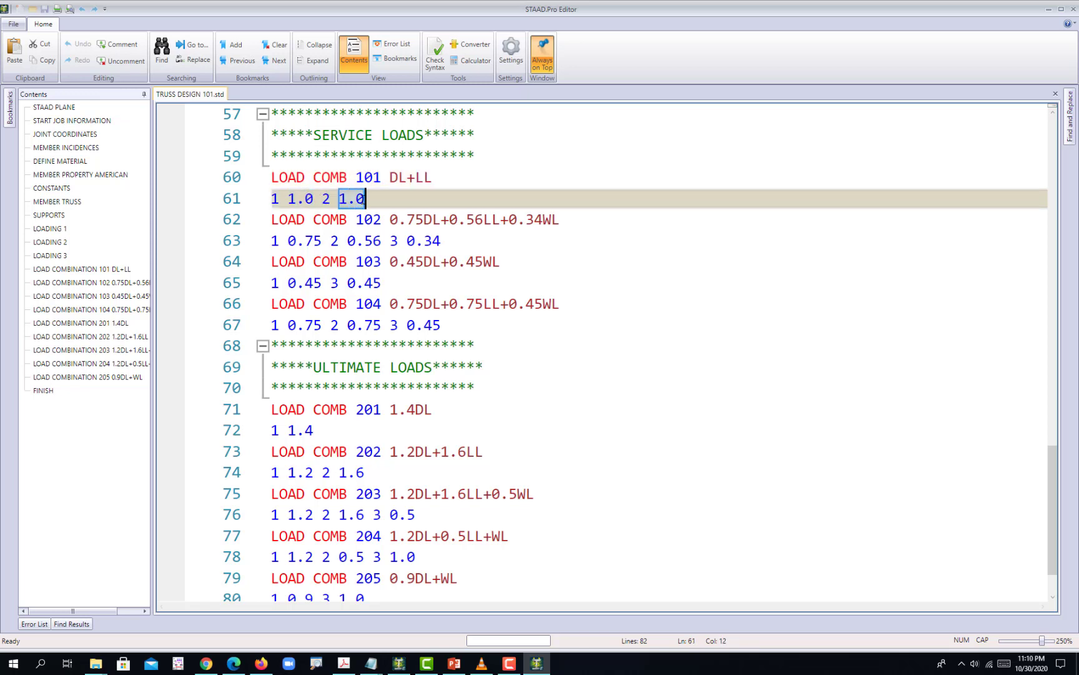
Step: Examine how the load numbers and factors of LOAD COMB 103 correspond to its 0.45DL+0.45WL title, and close the editor
click(450, 279)
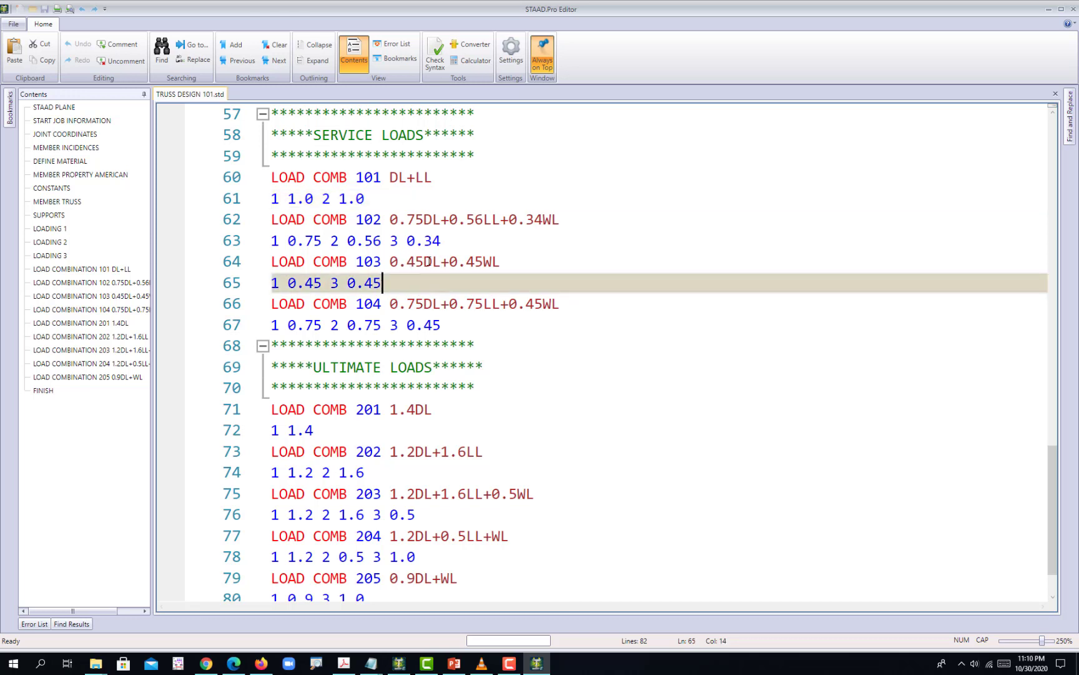
drag(428, 261, 501, 262)
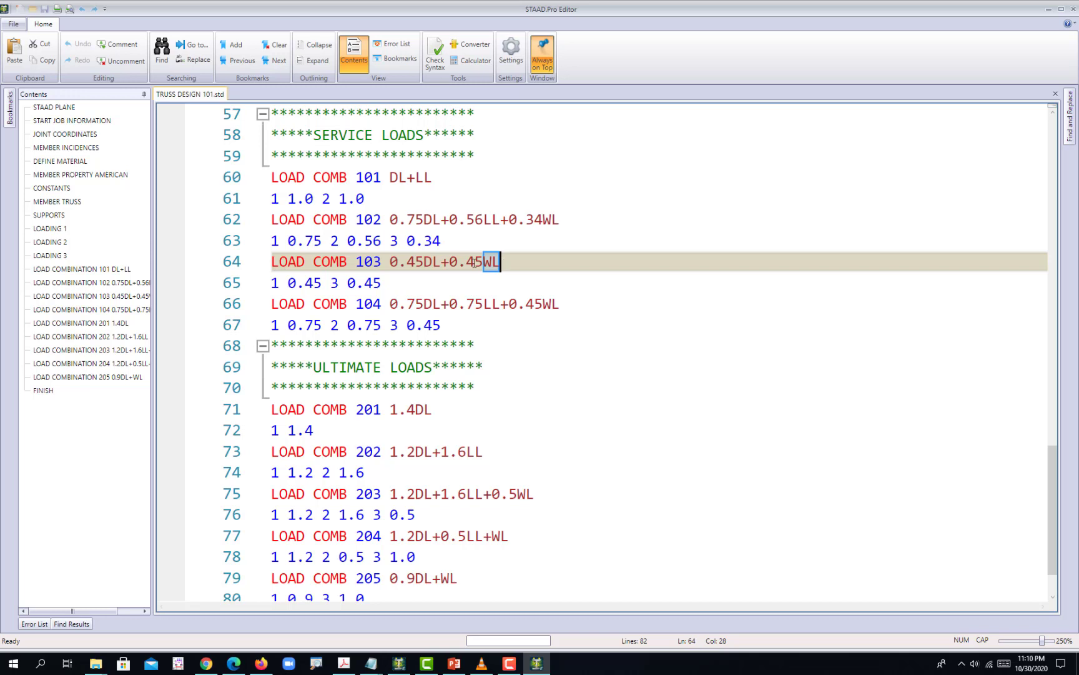
drag(390, 261, 424, 262)
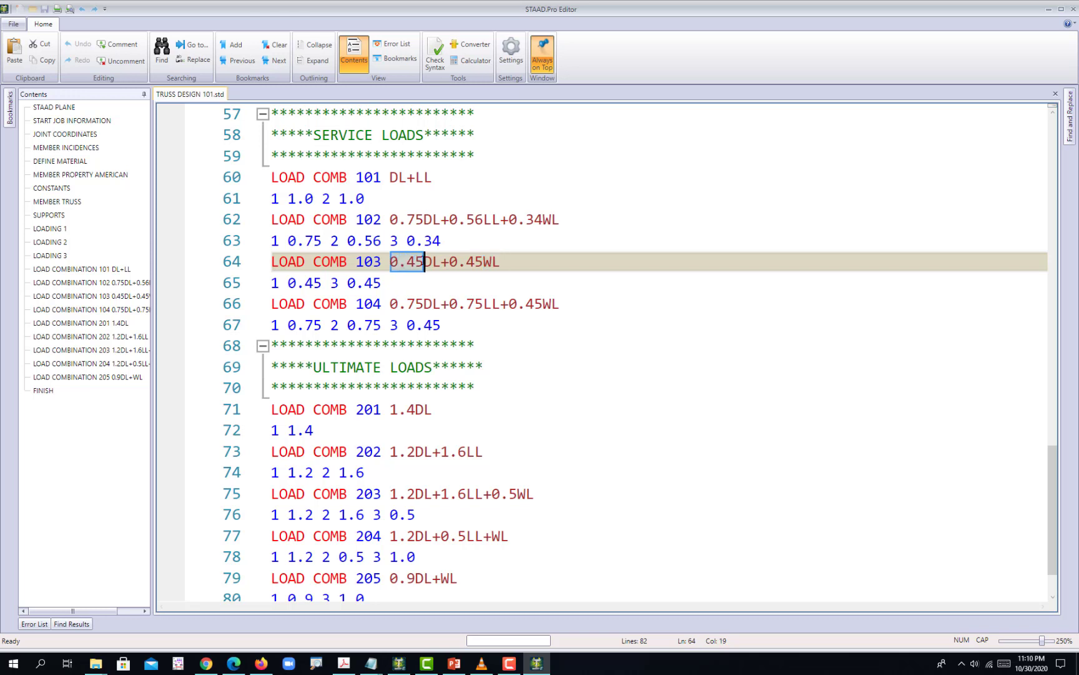
click(432, 266)
double_click(272, 284)
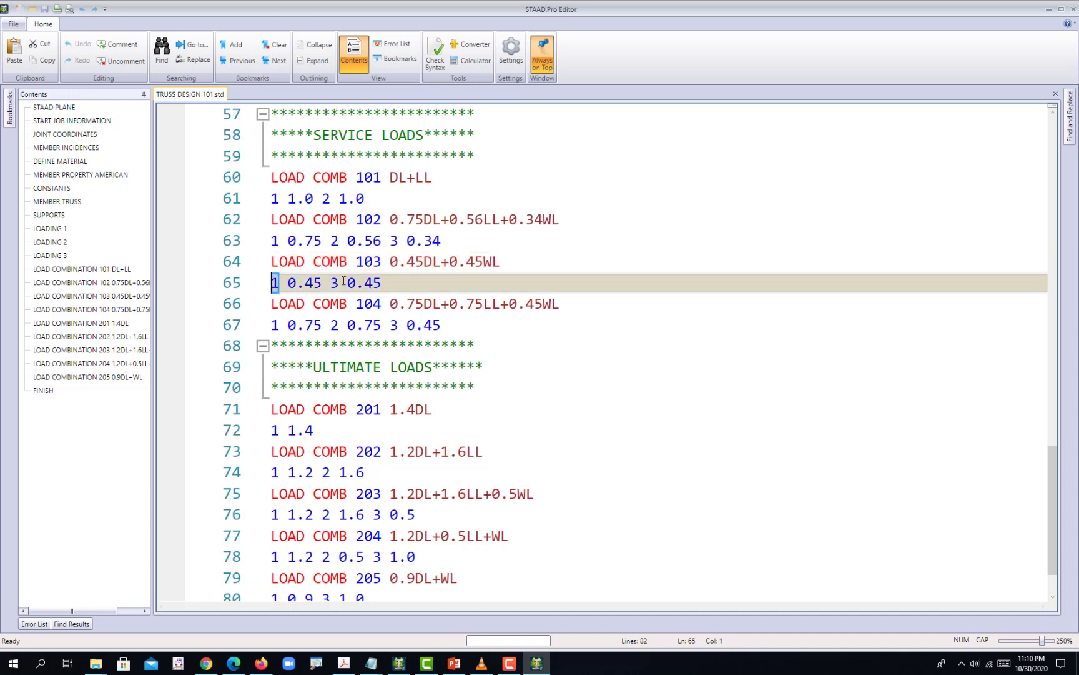
double_click(335, 283)
click(588, 403)
ctrl+scroll(503, 334, down, 5)
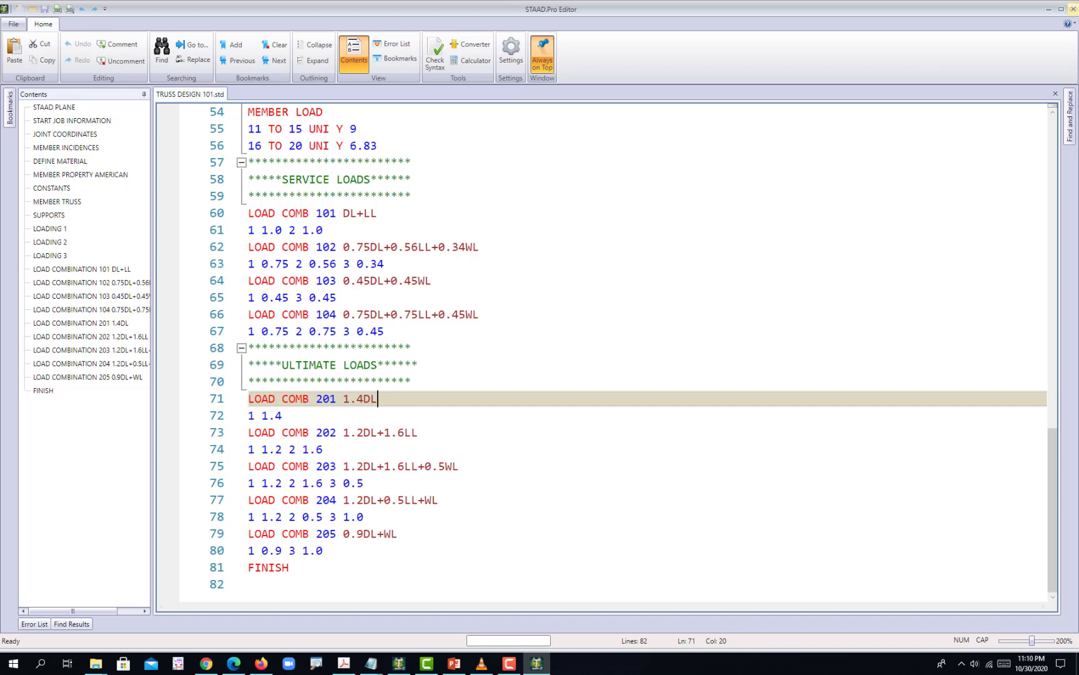
click(1073, 9)
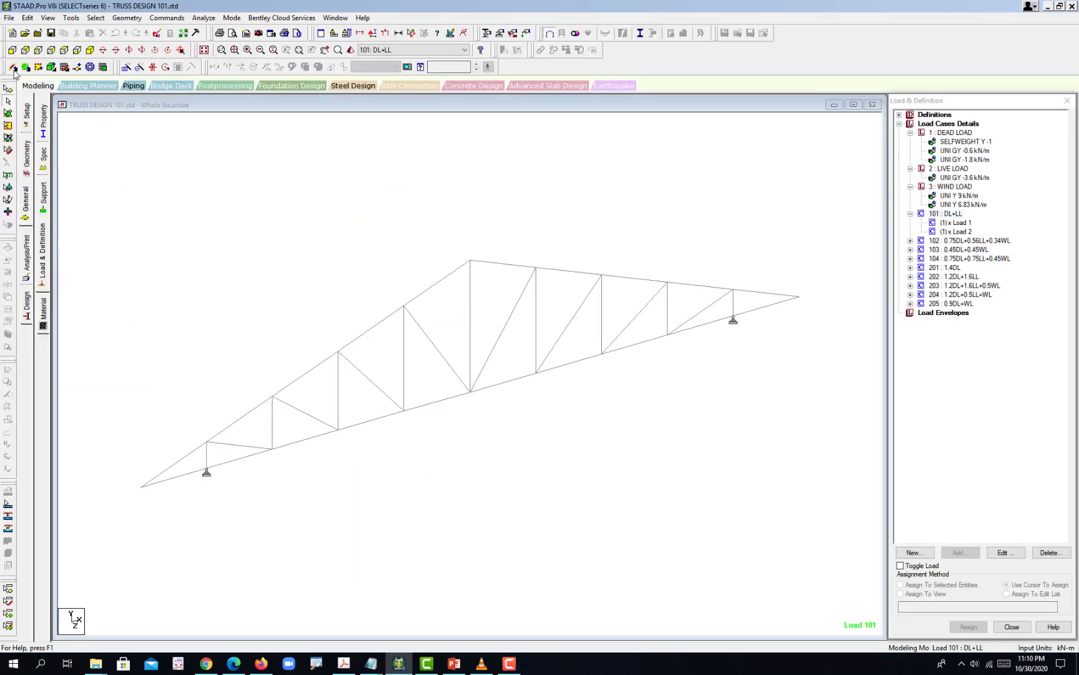
Step: Show the truss in front view and review its job information, geometry, member properties, supports, load cases and materials
click(13, 50)
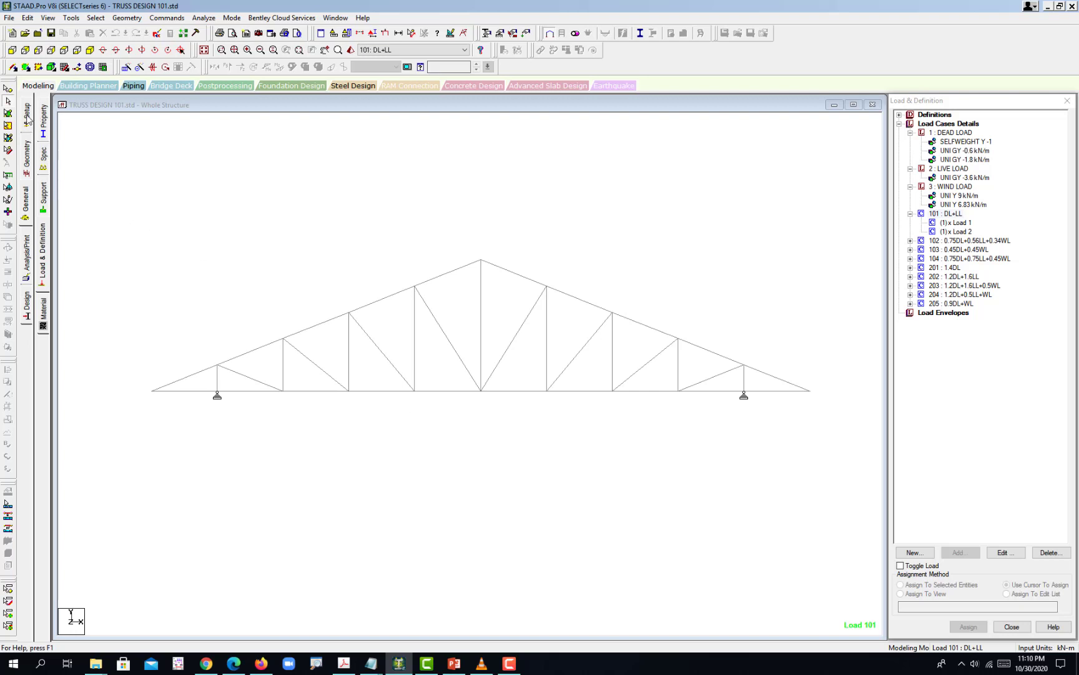
click(27, 118)
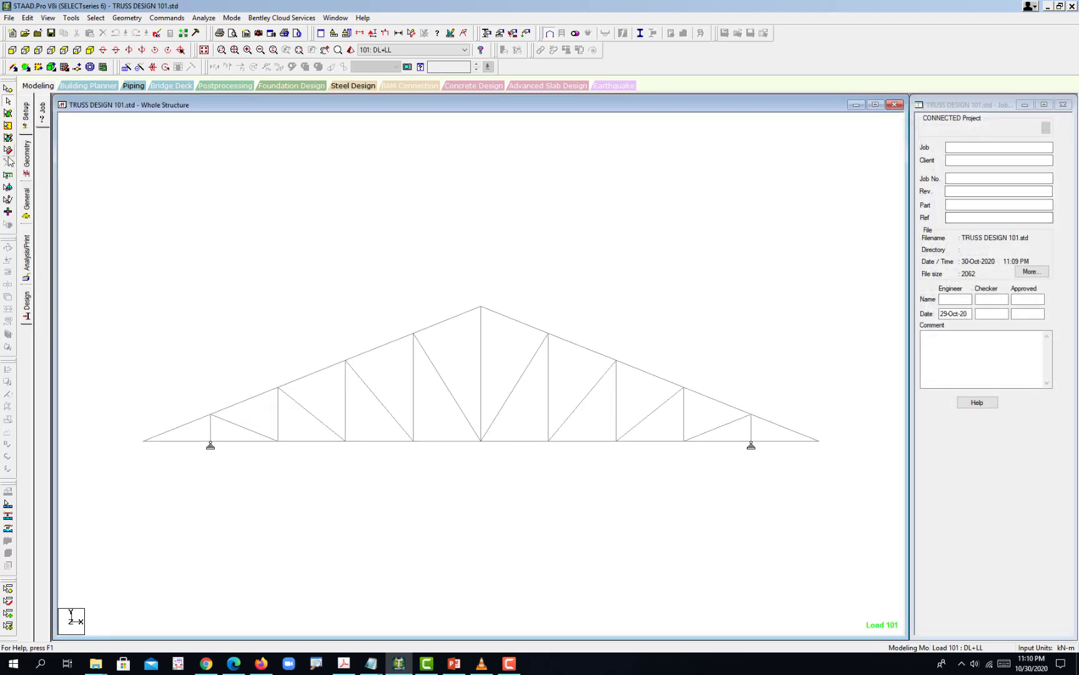
click(25, 165)
middle_drag(625, 373, 633, 340)
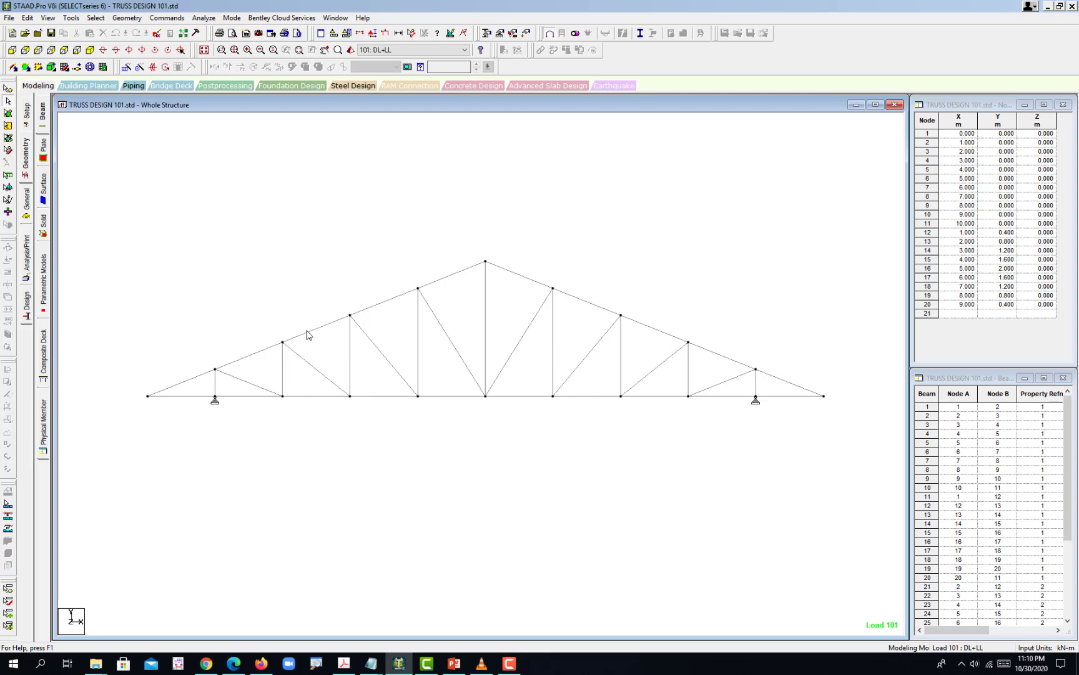
click(26, 211)
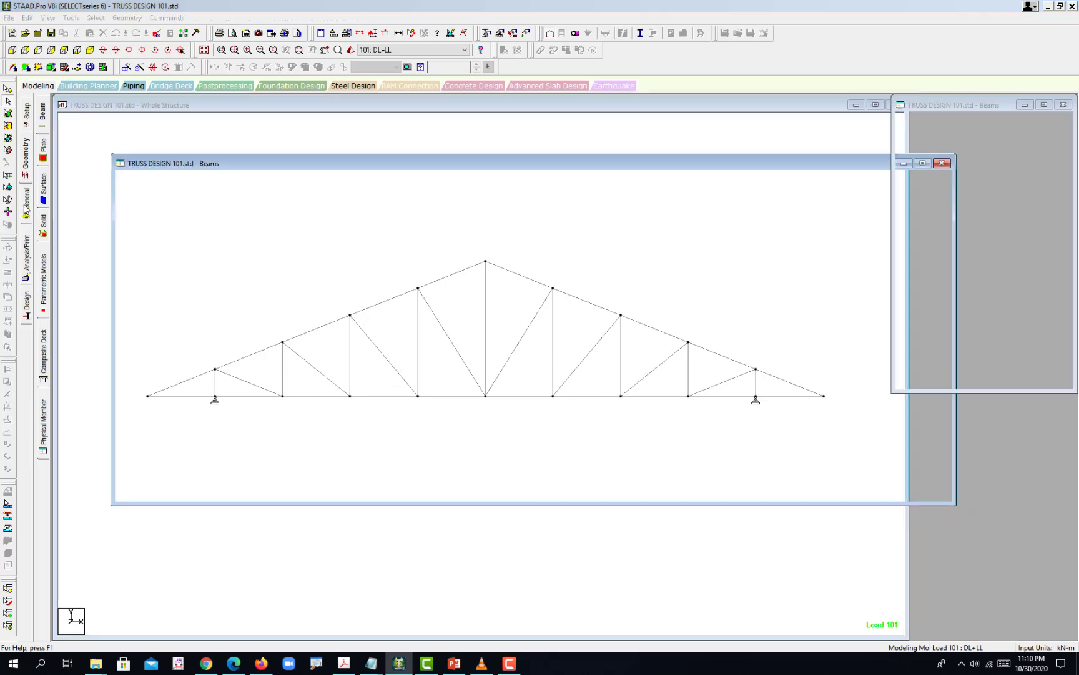
click(44, 156)
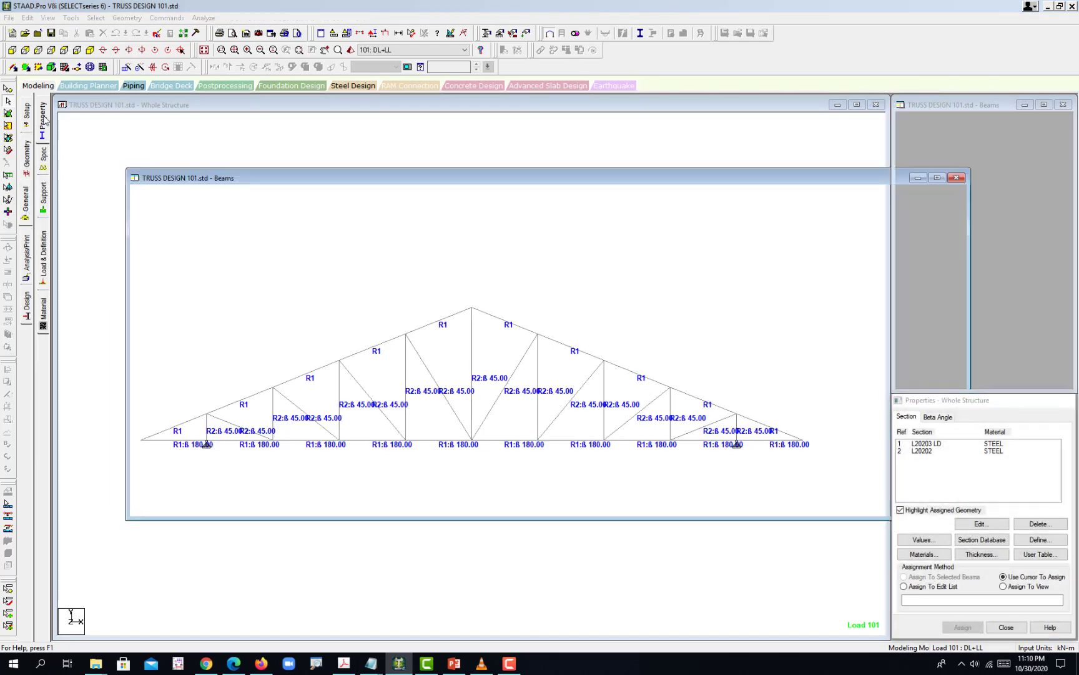
click(44, 196)
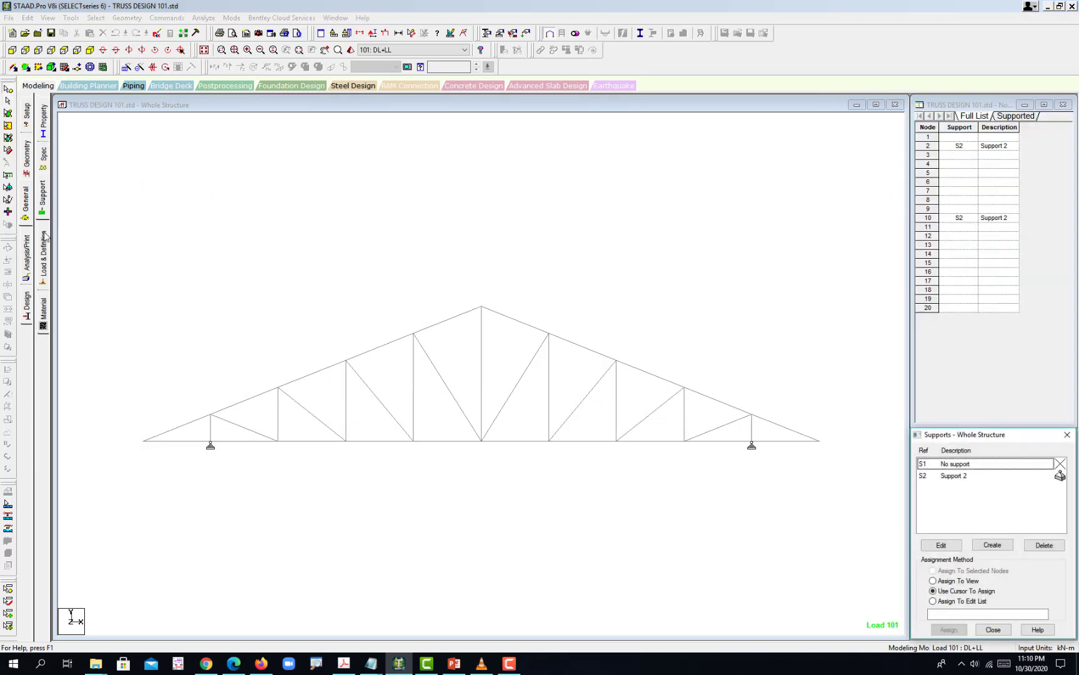
click(44, 245)
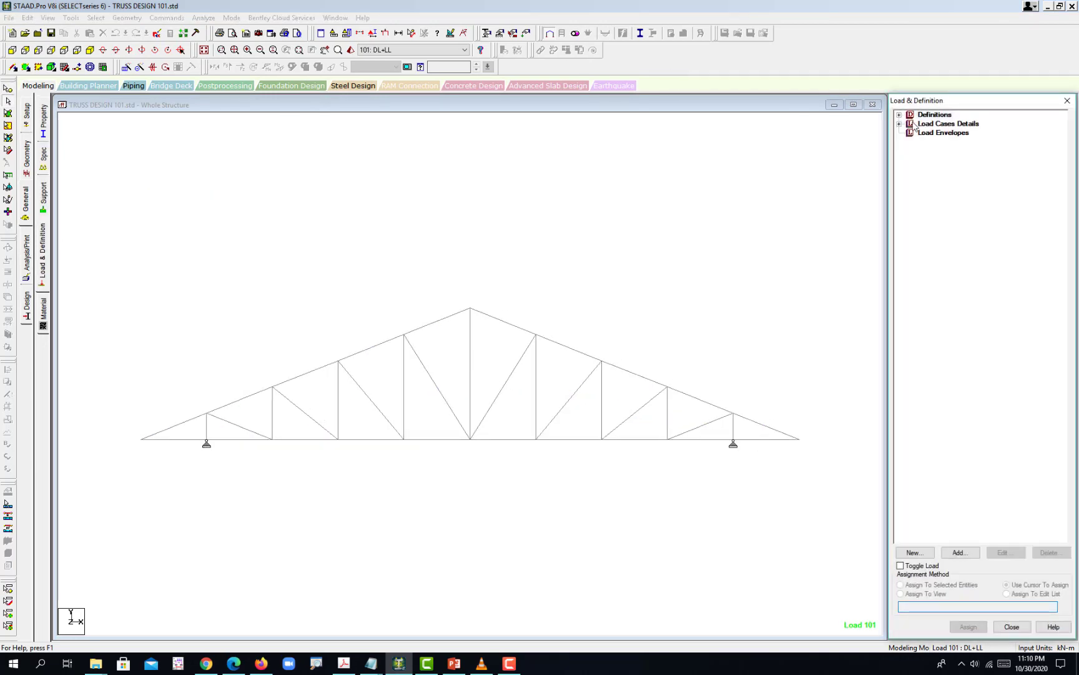
click(899, 124)
click(899, 124)
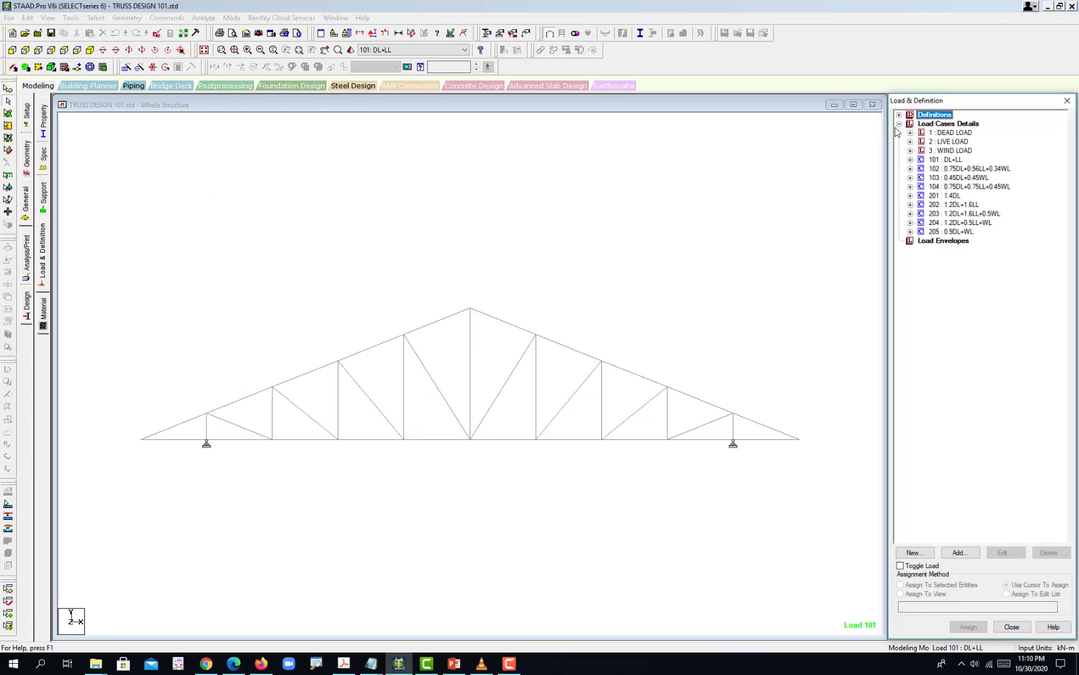
click(43, 317)
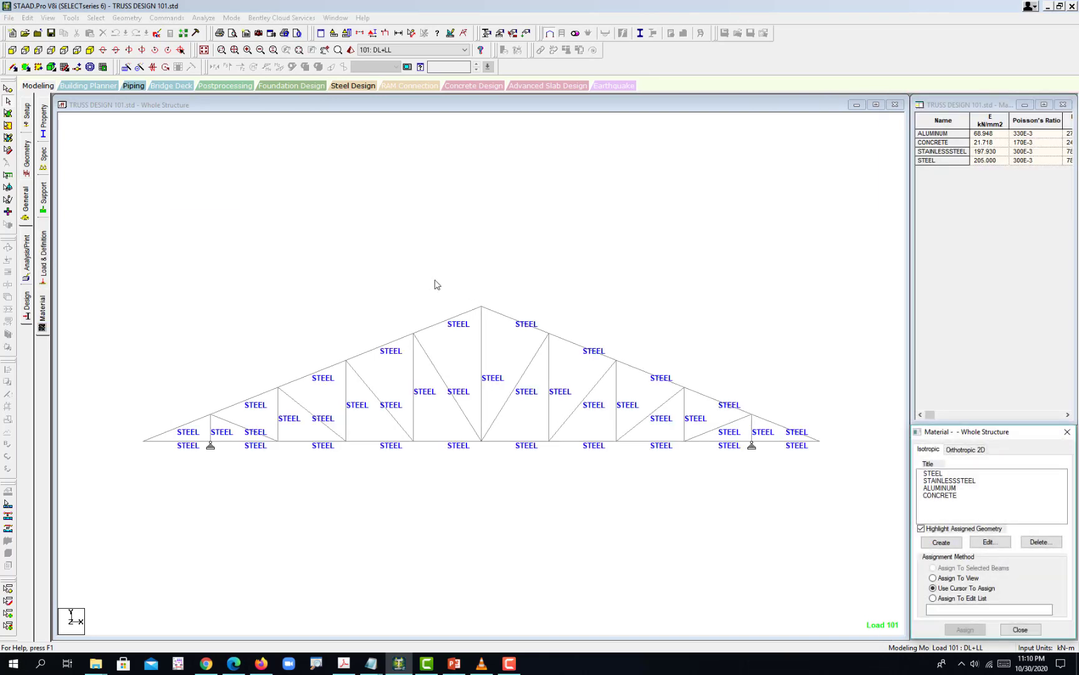
click(183, 266)
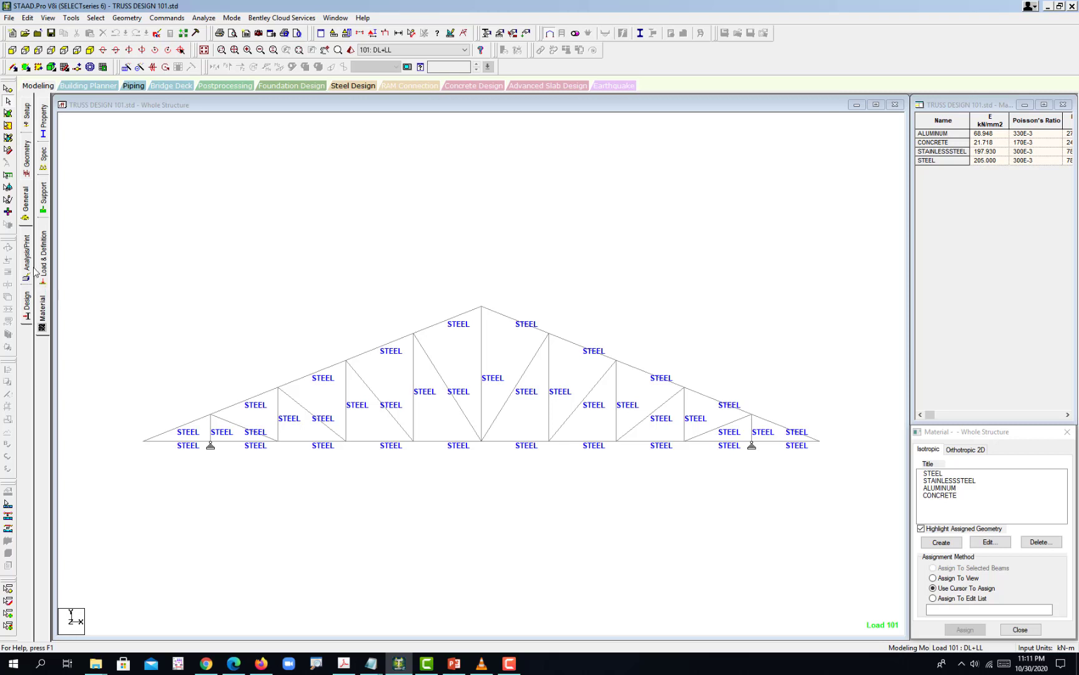
Step: Add a Perform Analysis command with the No Print option to the analysis commands
click(27, 263)
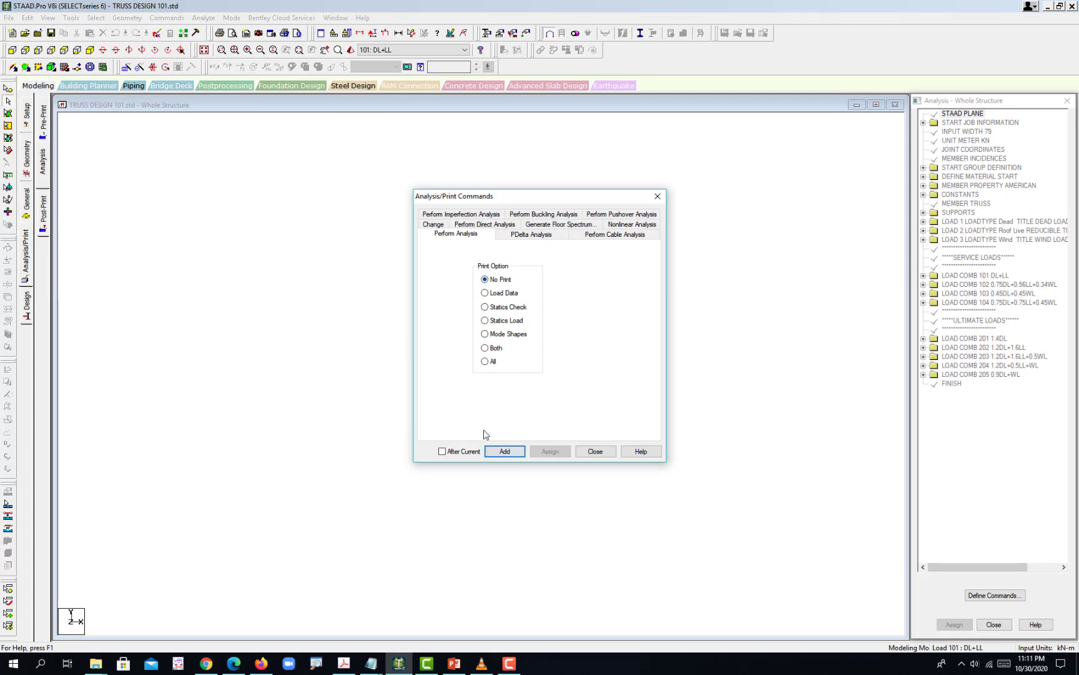
click(509, 452)
click(604, 454)
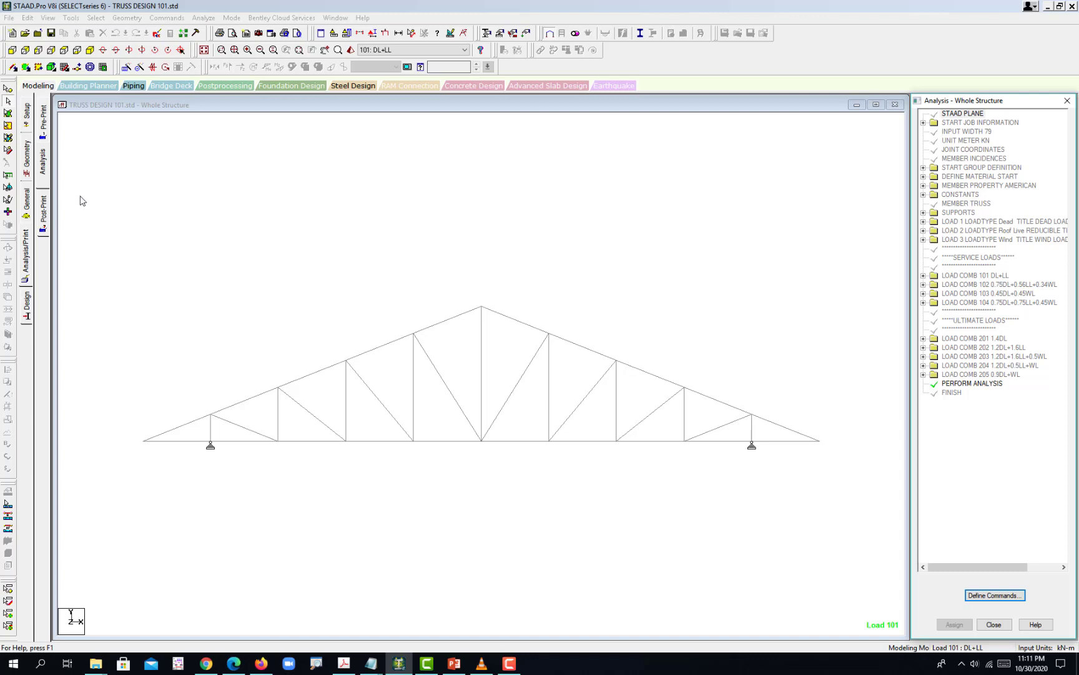
Step: Add a post-analysis Load List command containing all primary load cases and combinations, from 1: DEAD LOAD to 205: 0.9DL+WL
click(43, 218)
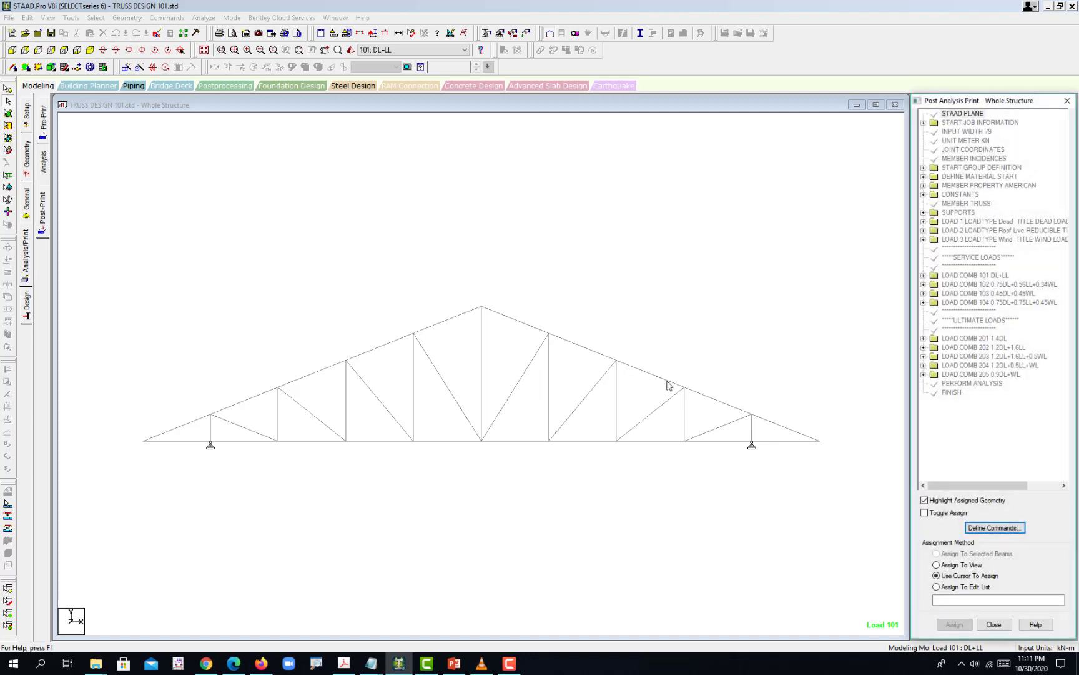
click(1009, 530)
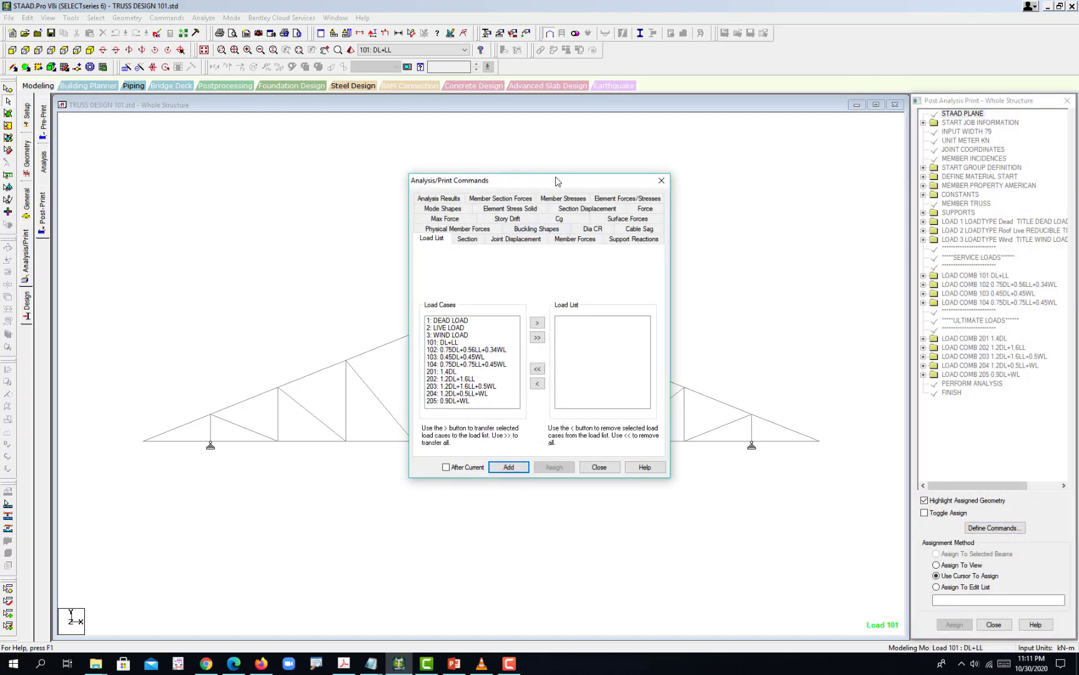
drag(558, 181, 339, 124)
drag(264, 263, 262, 354)
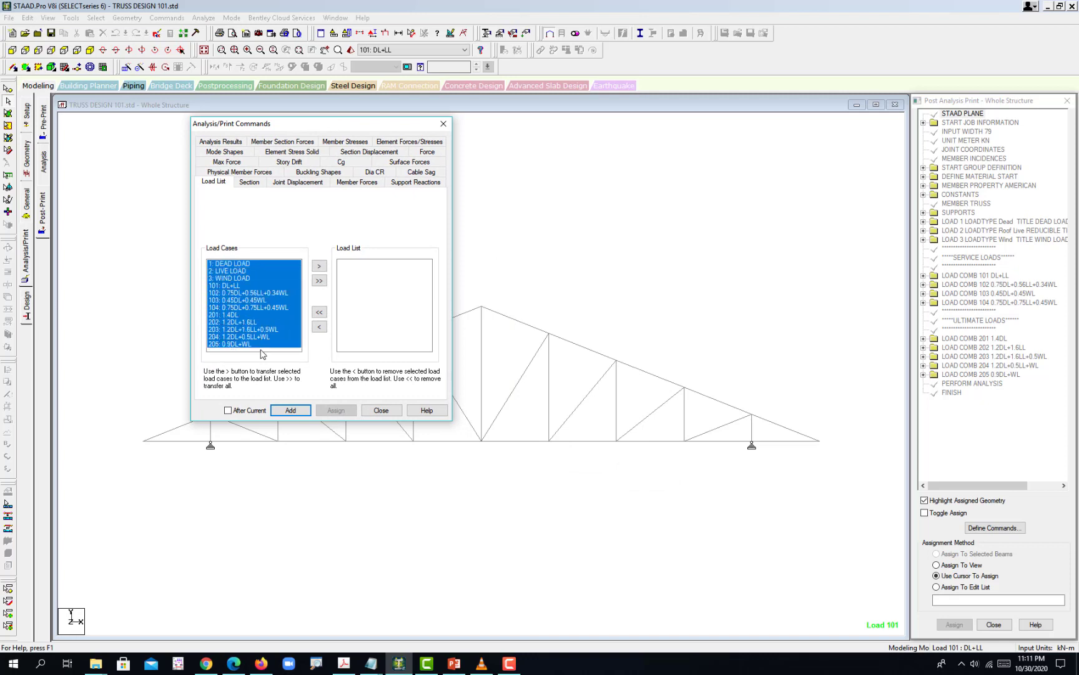
click(317, 267)
click(301, 411)
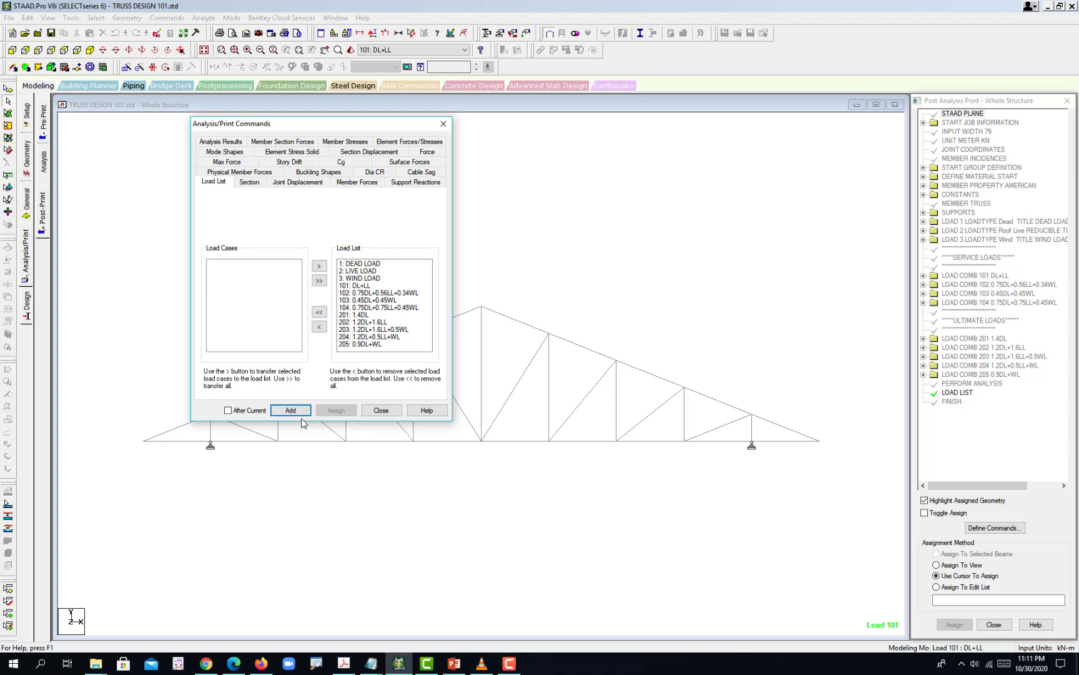
click(381, 411)
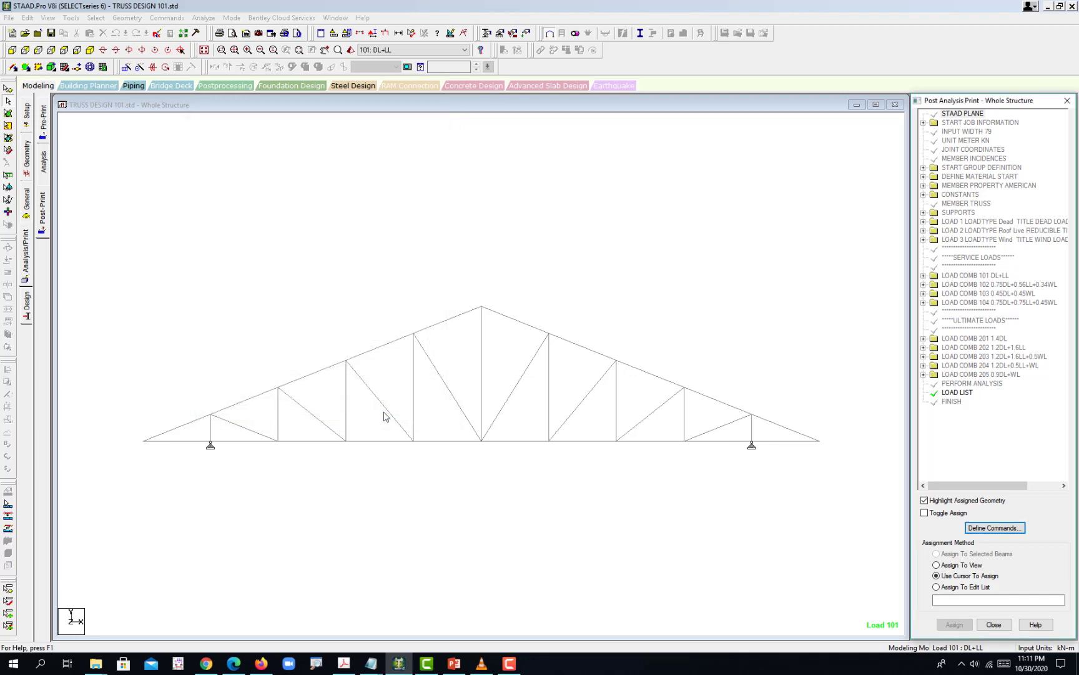
Step: Set the current steel design code to AISC ASD
click(28, 306)
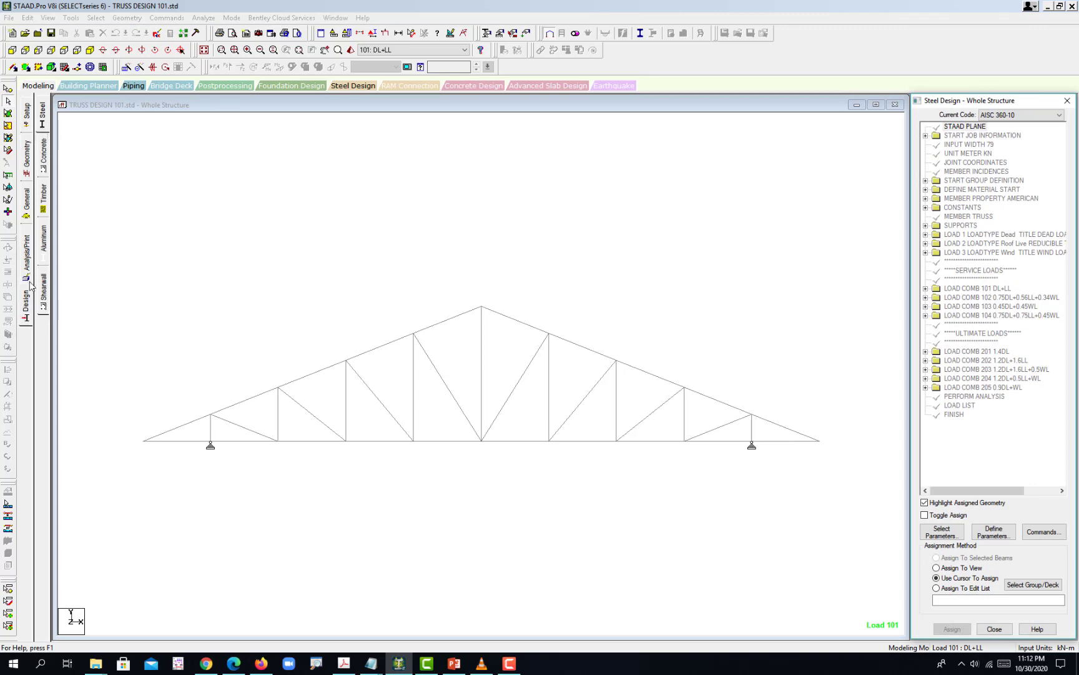
click(44, 122)
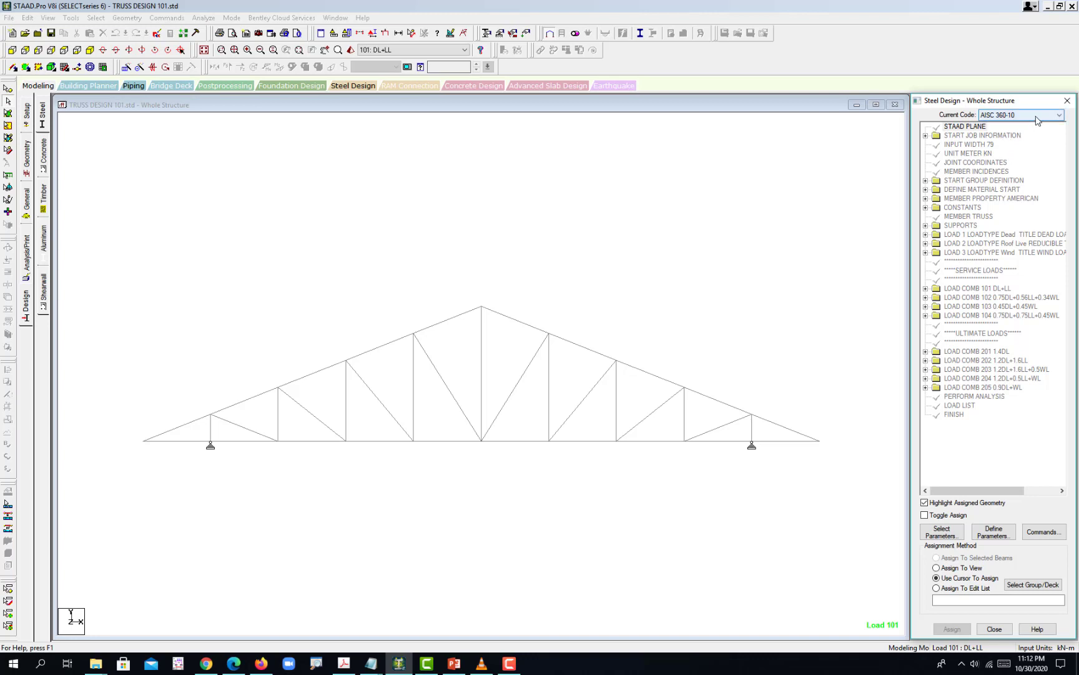
click(1040, 118)
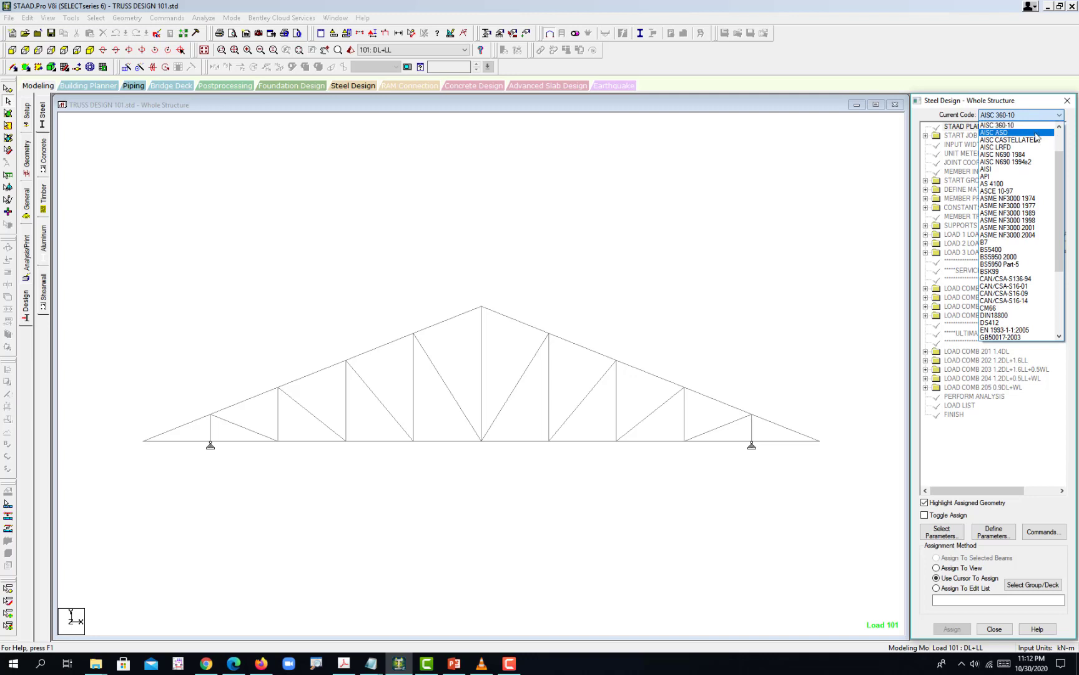
click(1035, 134)
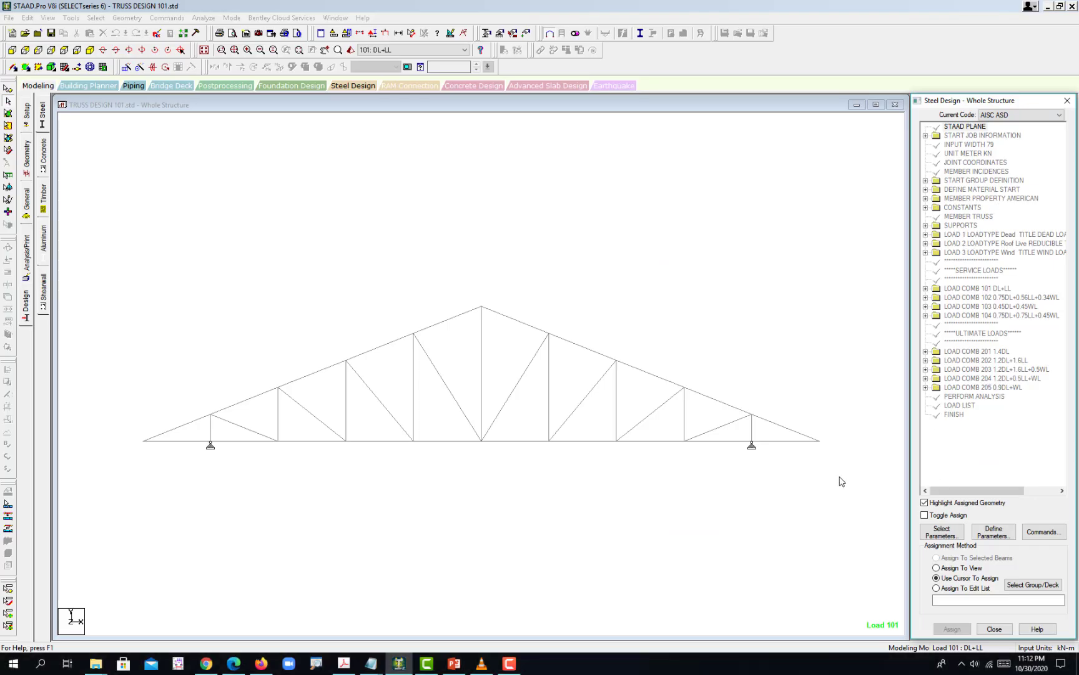
Step: Add the FYLD design parameter with a steel yield strength of 248000 kN/m2
click(993, 534)
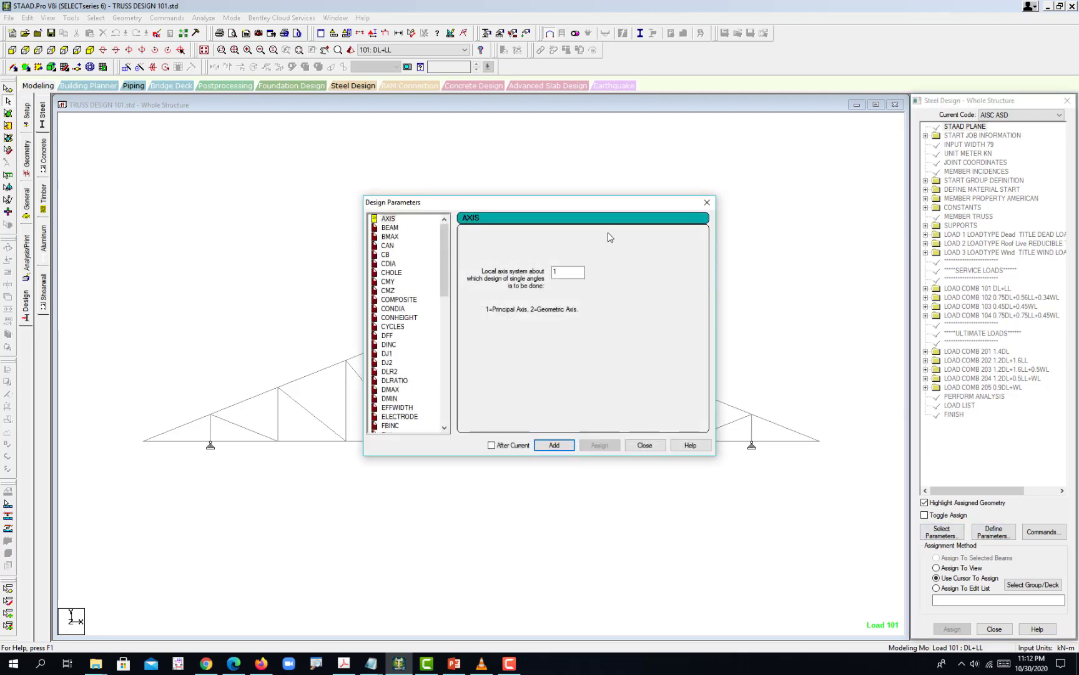
drag(591, 207, 504, 152)
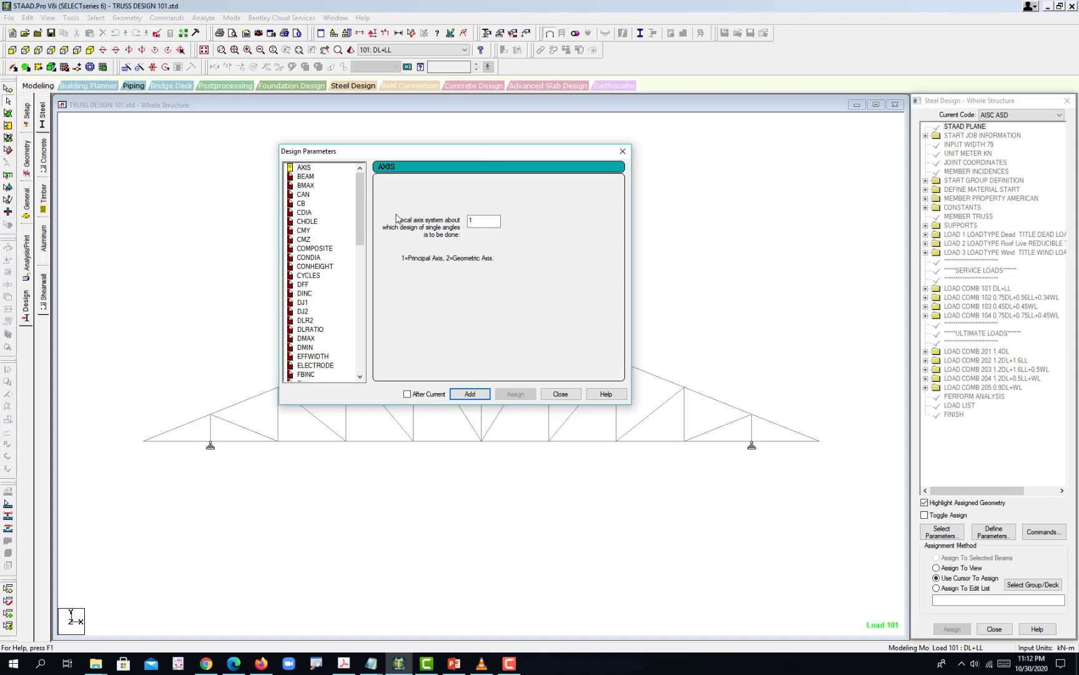
drag(455, 157, 463, 67)
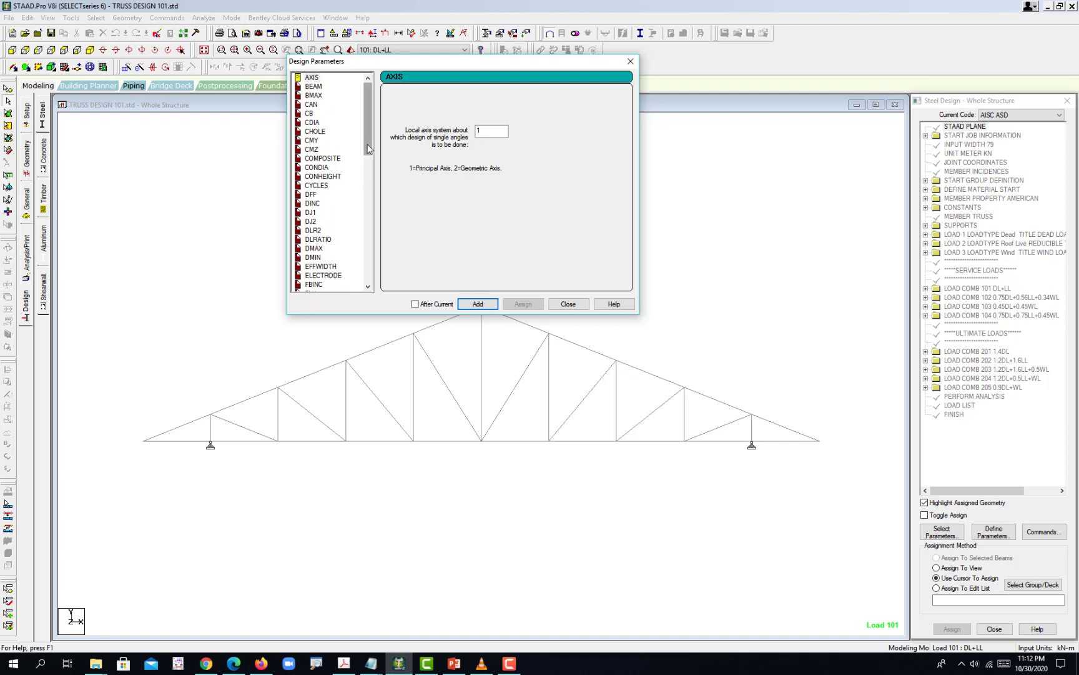
scroll(367, 169, down, 3)
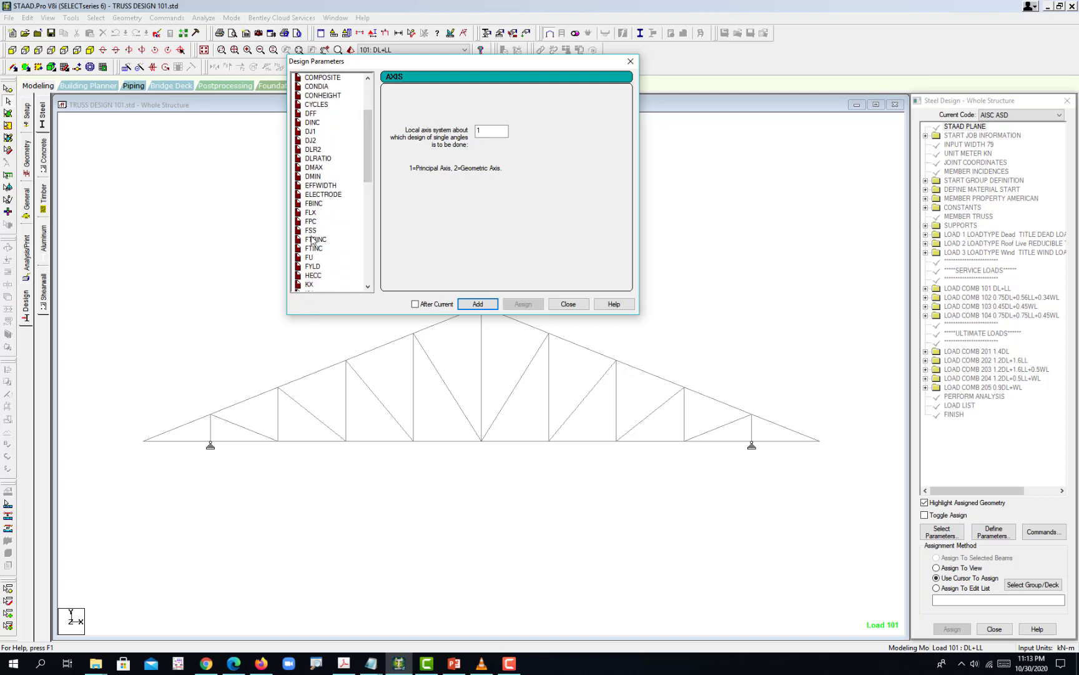
click(313, 268)
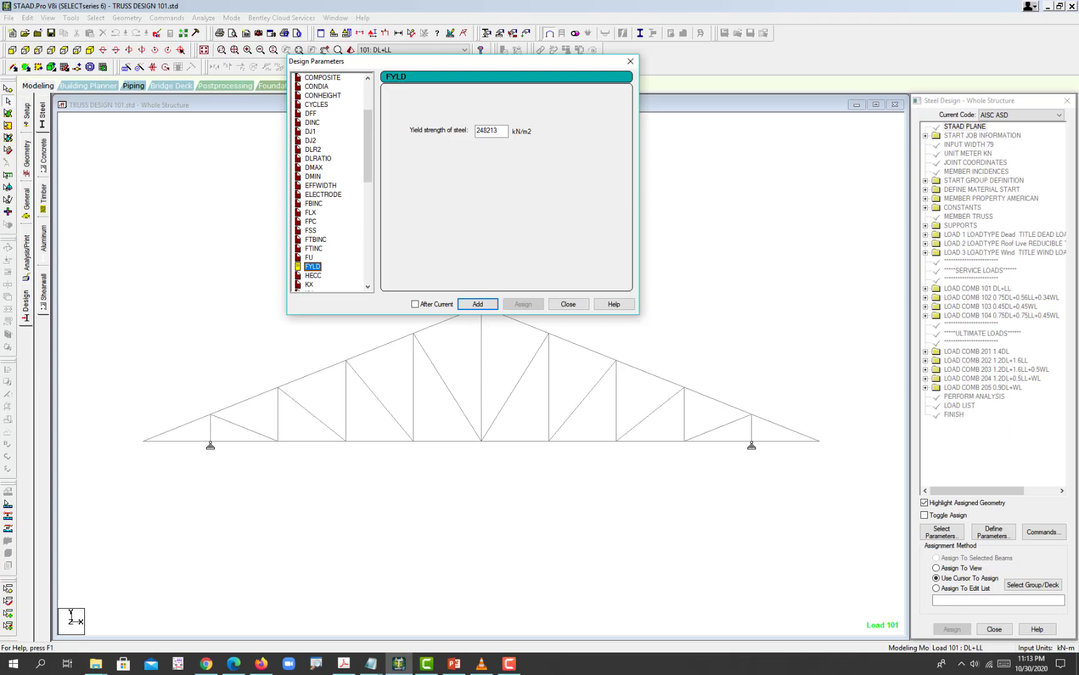
drag(505, 131, 493, 130)
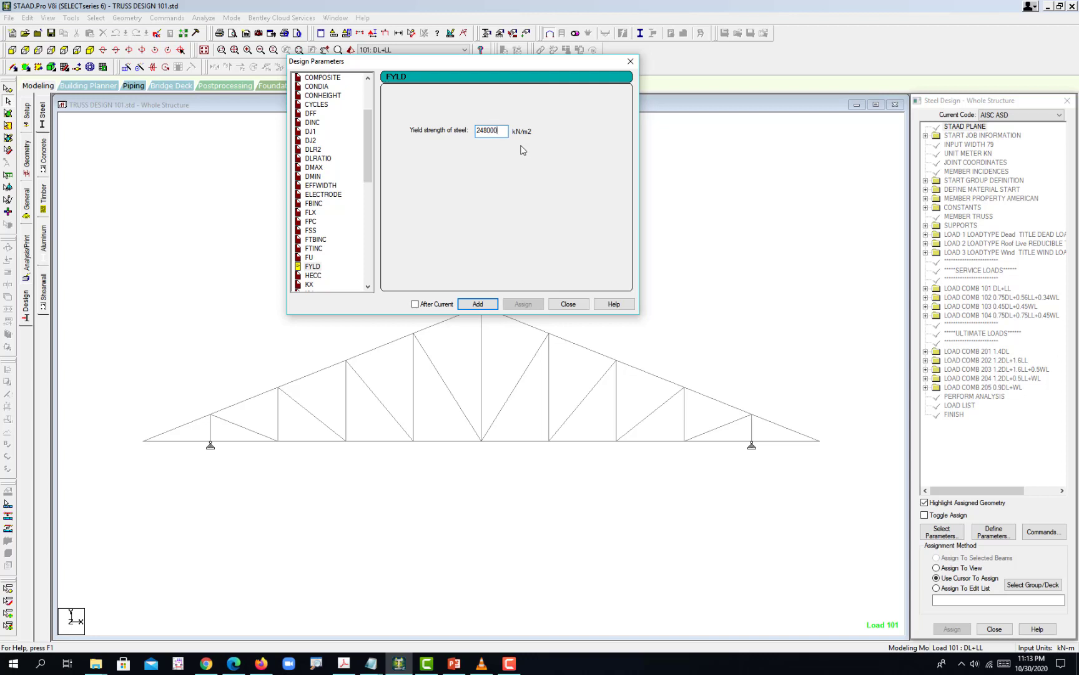
click(479, 305)
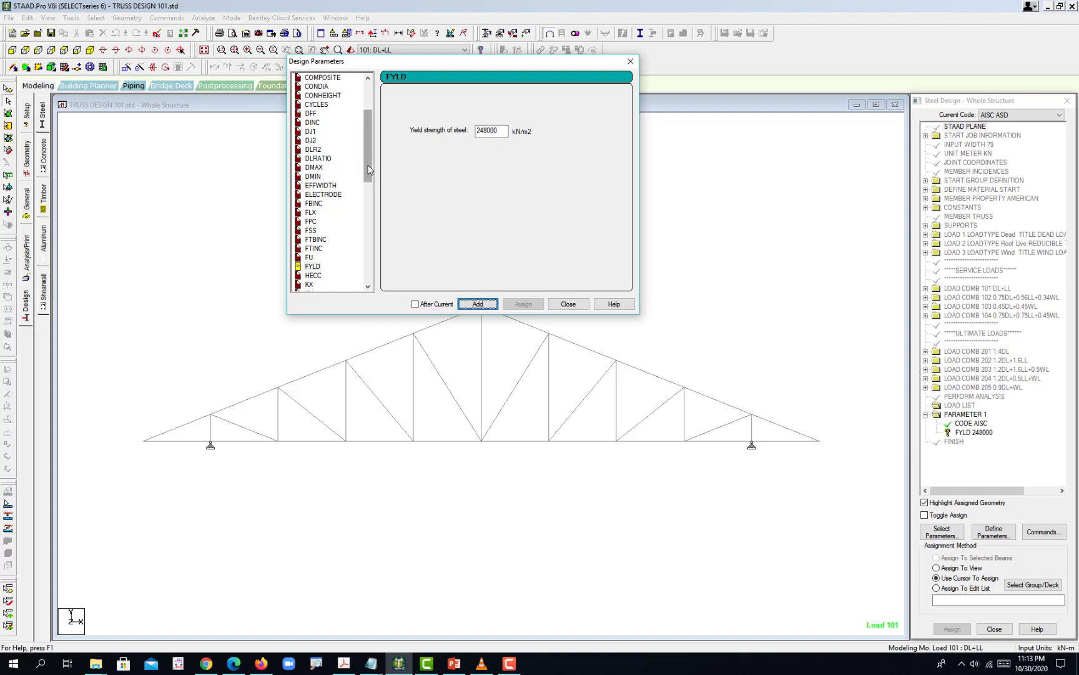
Step: Add the RATIO design parameter with a permissible ratio of actual to allowable stress of 1
drag(368, 170, 366, 227)
click(319, 205)
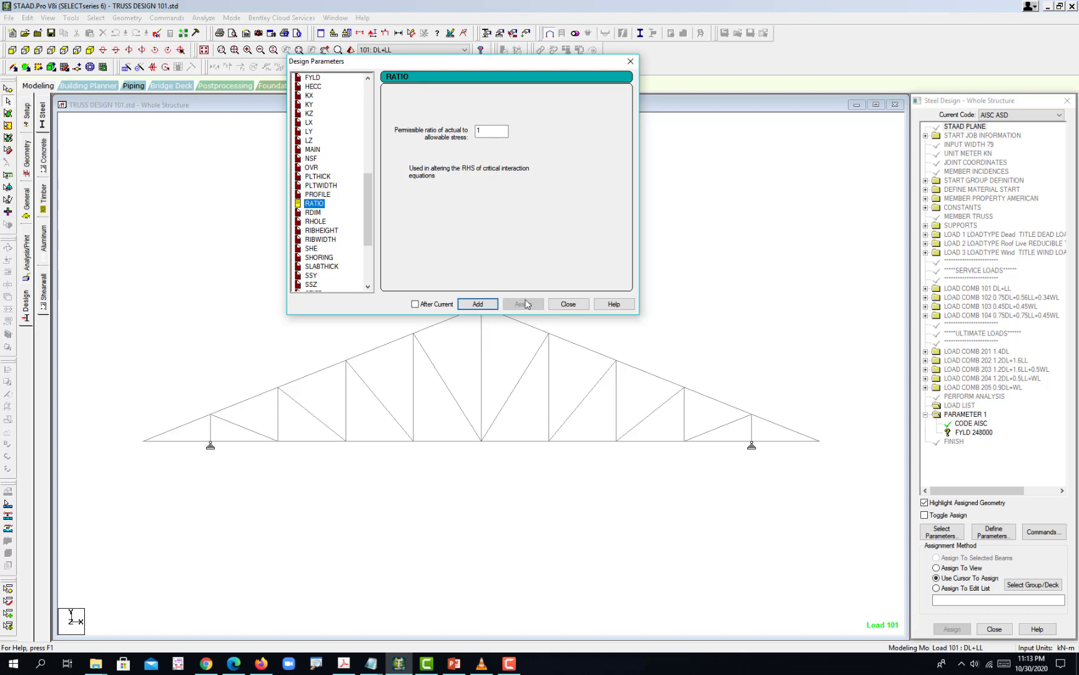
click(488, 305)
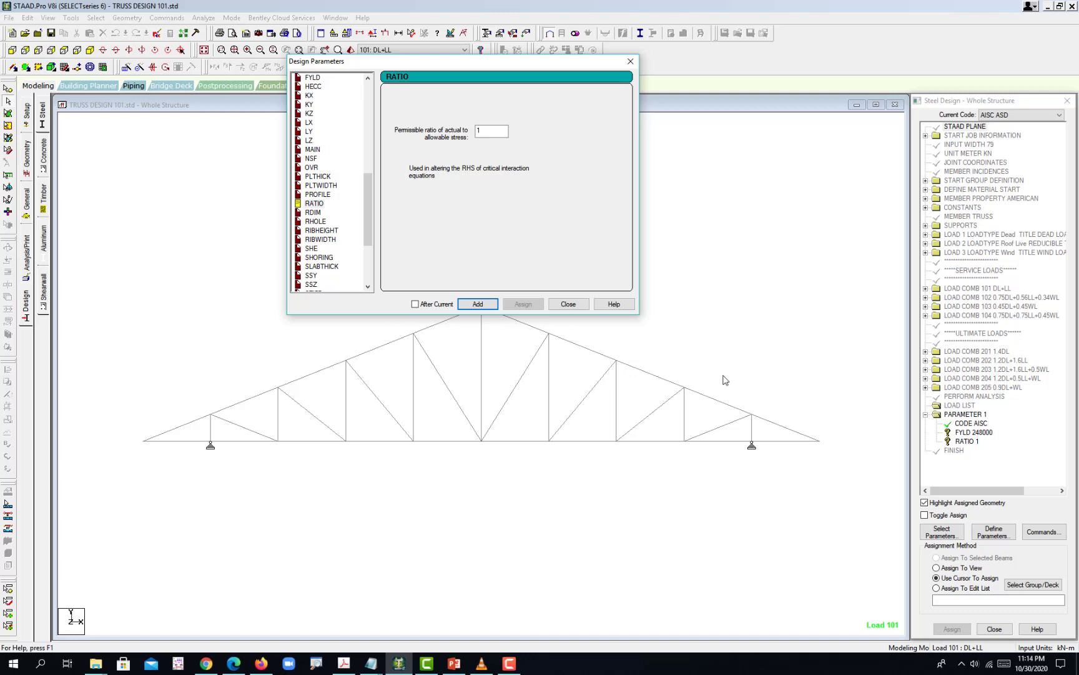
Step: Add the TRACK design parameter at 0 for minimum-detail design output, and save the modified structure
drag(370, 224, 364, 260)
click(315, 231)
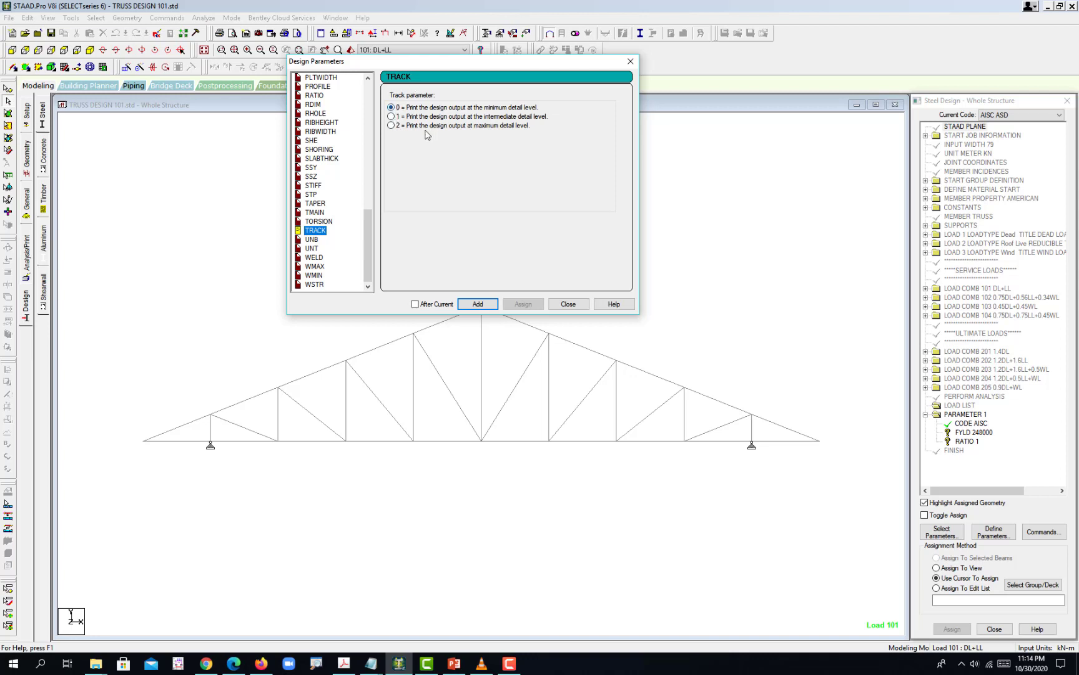
click(479, 304)
click(569, 304)
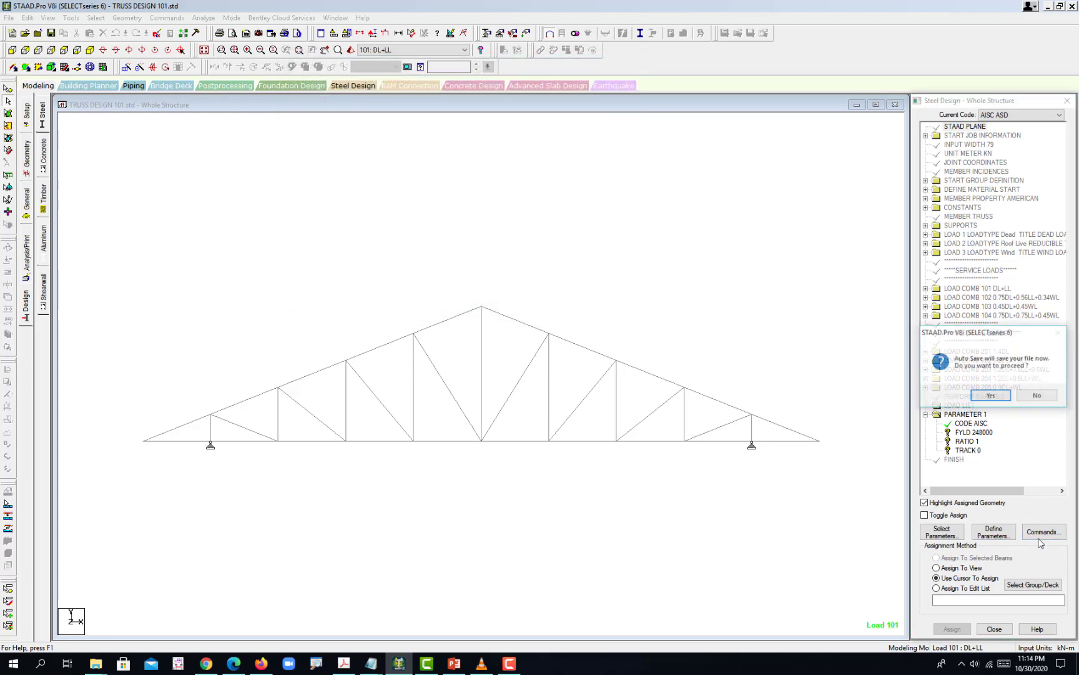
click(990, 396)
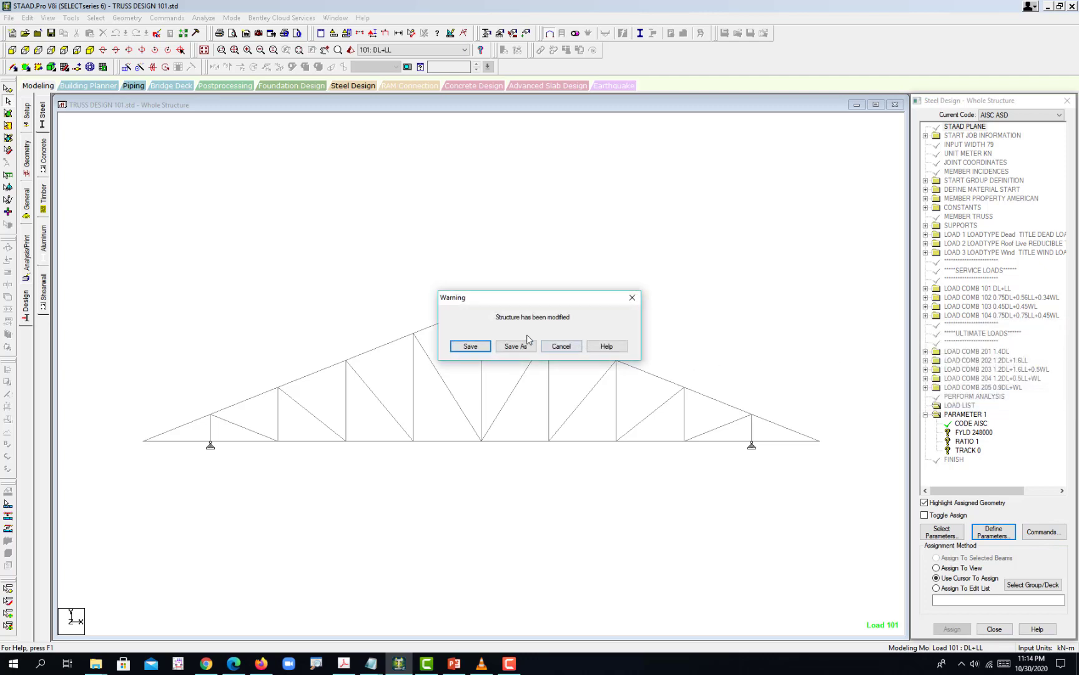
click(470, 346)
Step: Add the CHECK CODE design command to check member adequacy against the selected code
click(1057, 532)
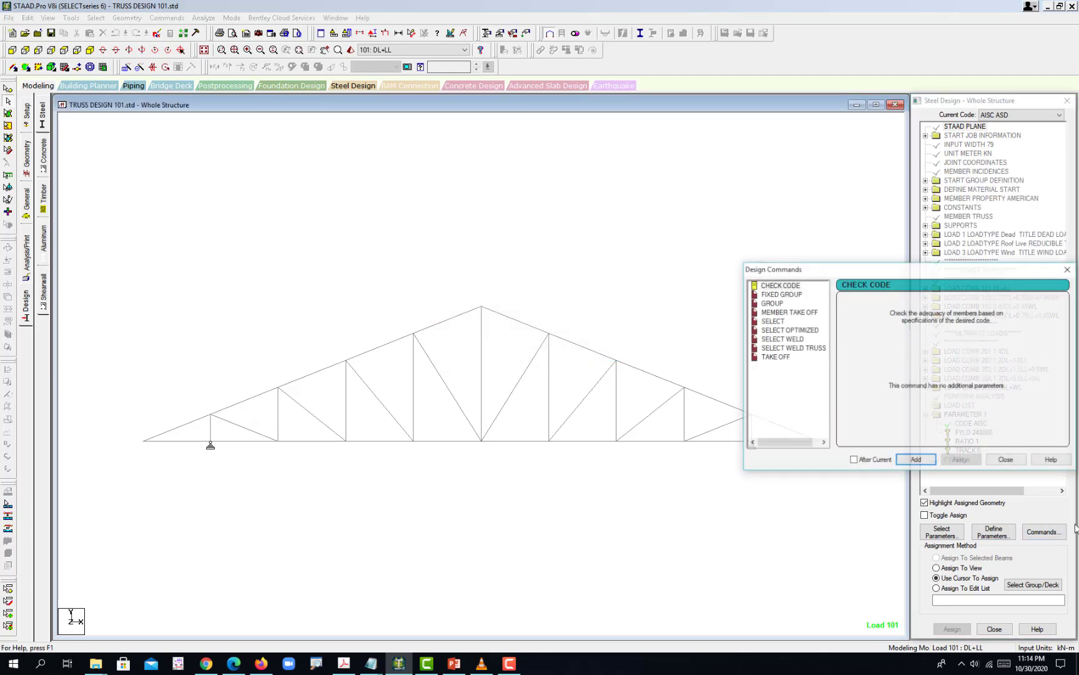
drag(993, 273, 562, 129)
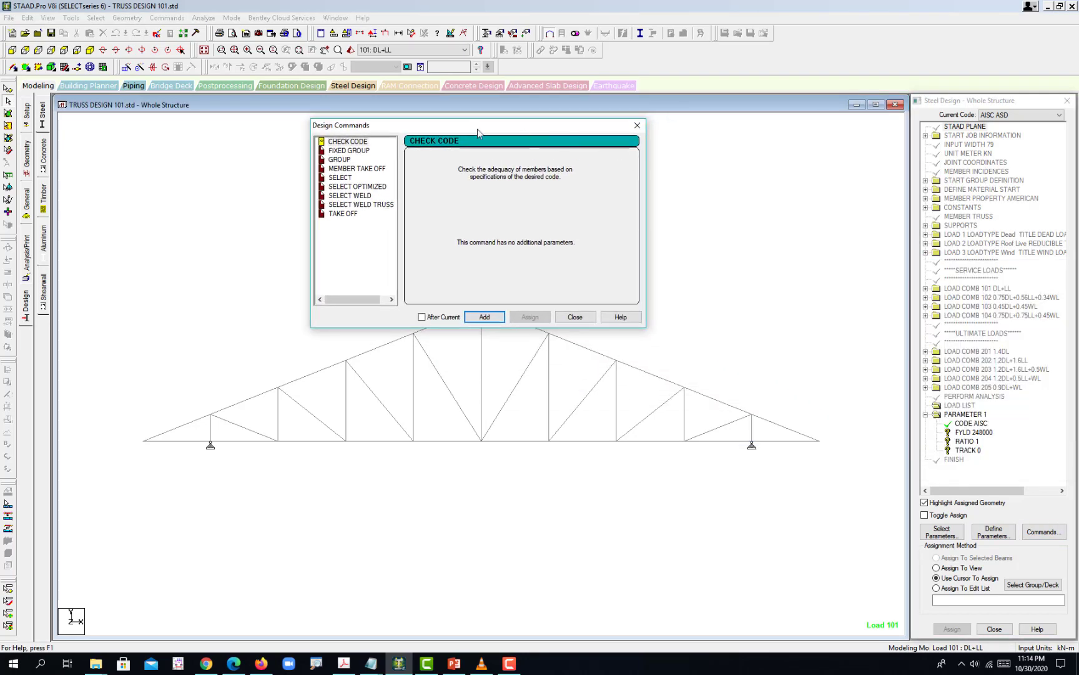
click(345, 143)
click(487, 319)
Step: Add the MEMBER TAKE OFF design command for a member-by-member report of section lengths and weights, and finish adding design commands
click(357, 169)
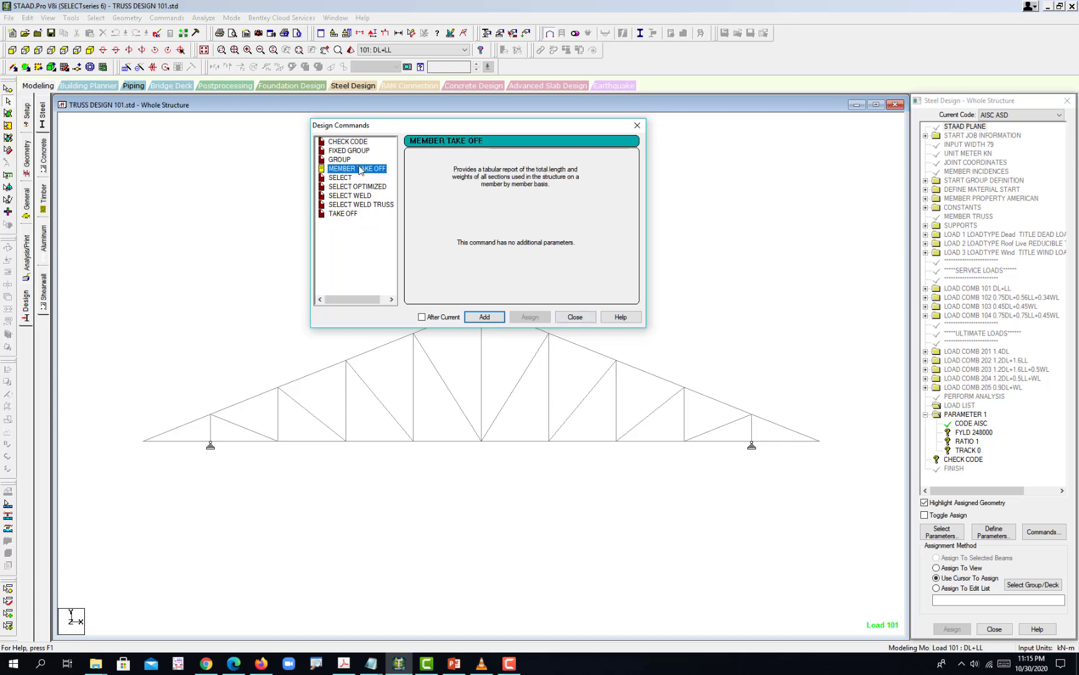
click(356, 216)
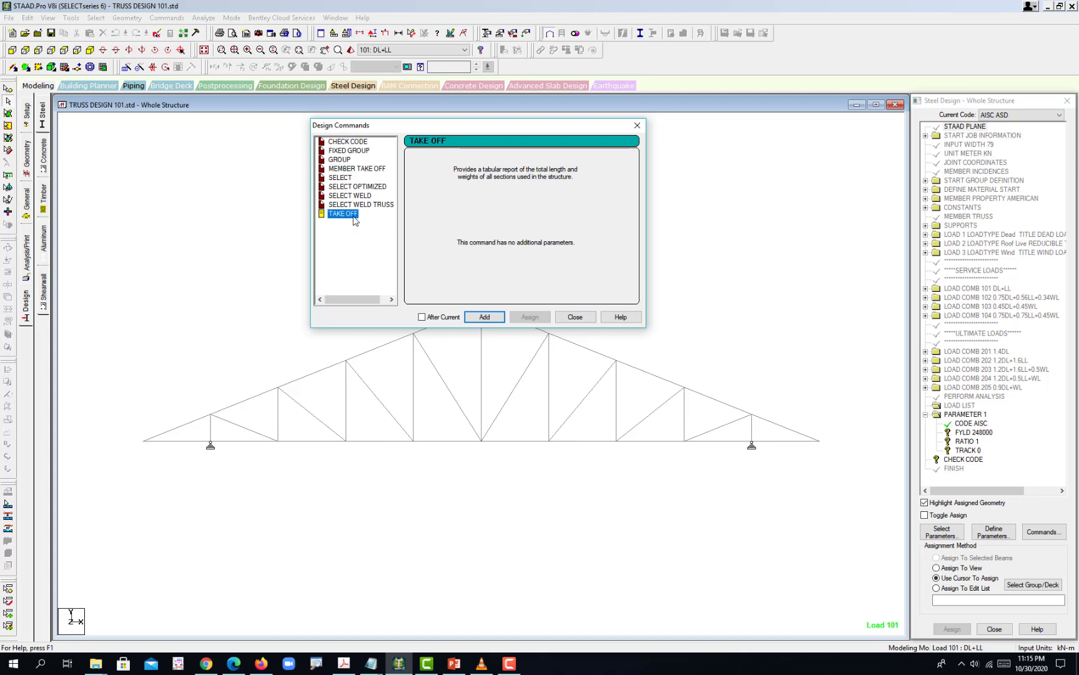
click(370, 170)
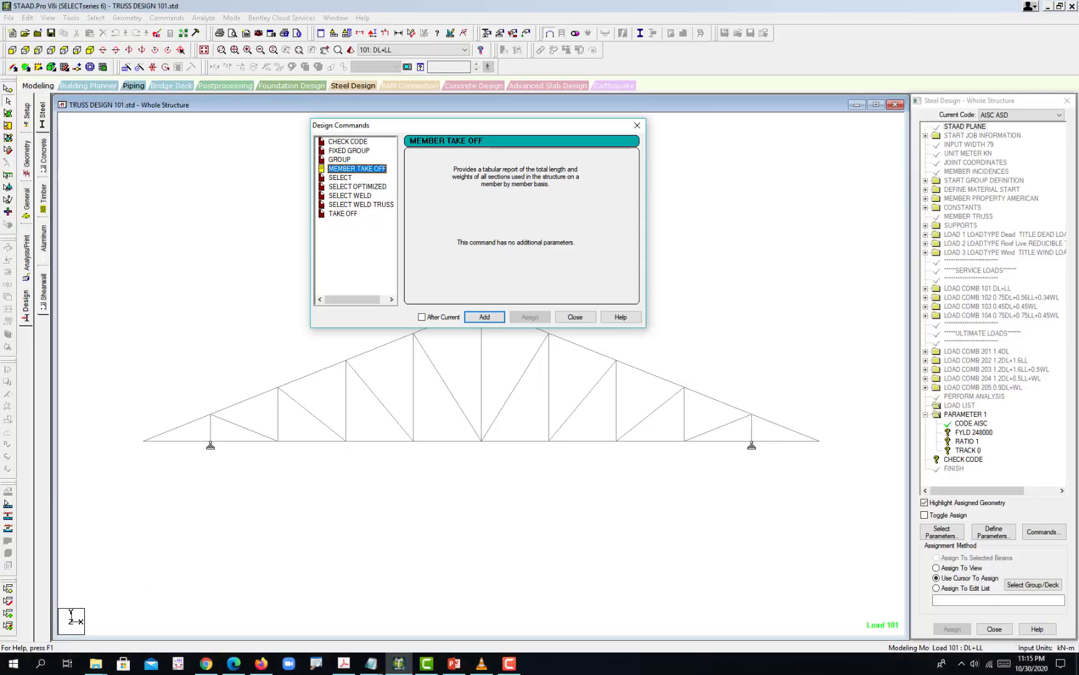
click(351, 215)
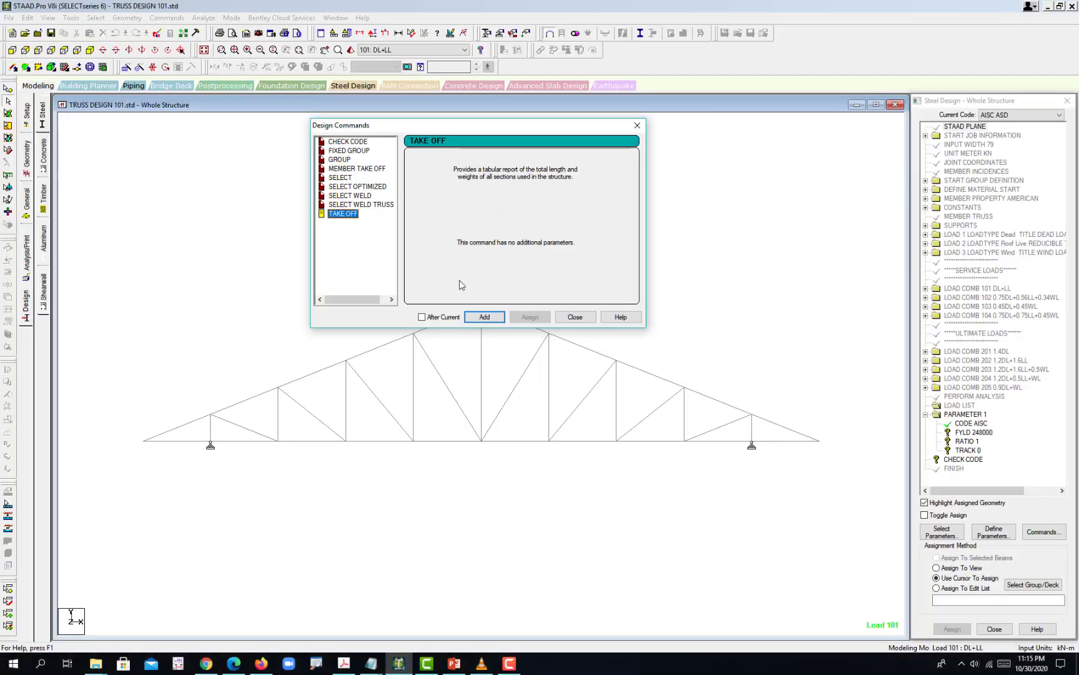
click(494, 318)
click(376, 171)
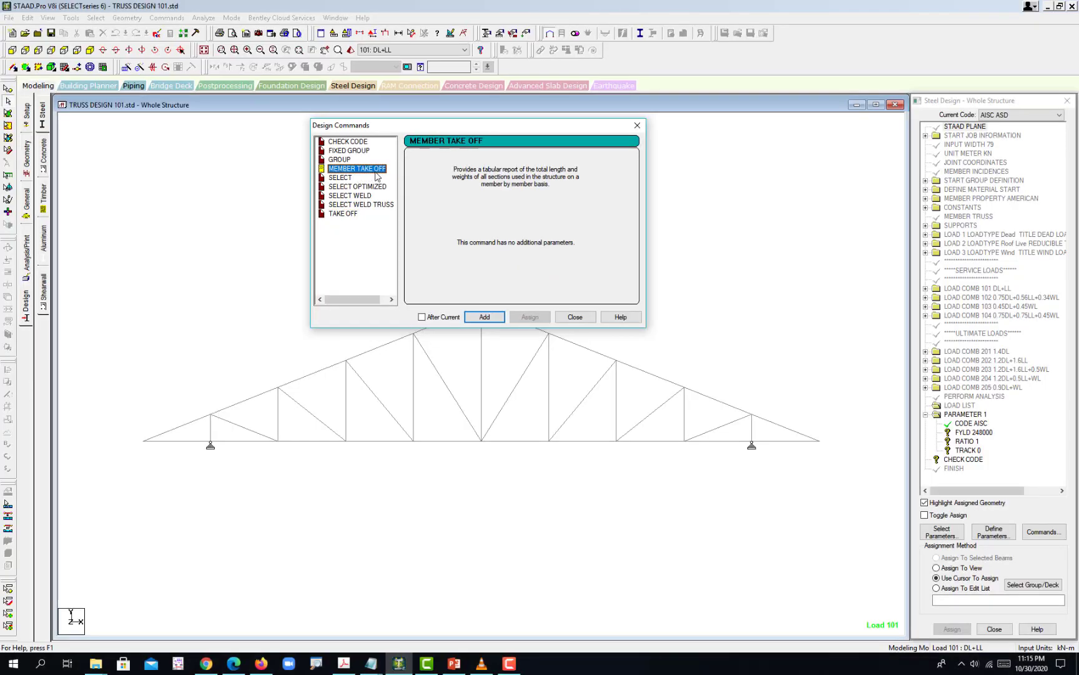
click(486, 318)
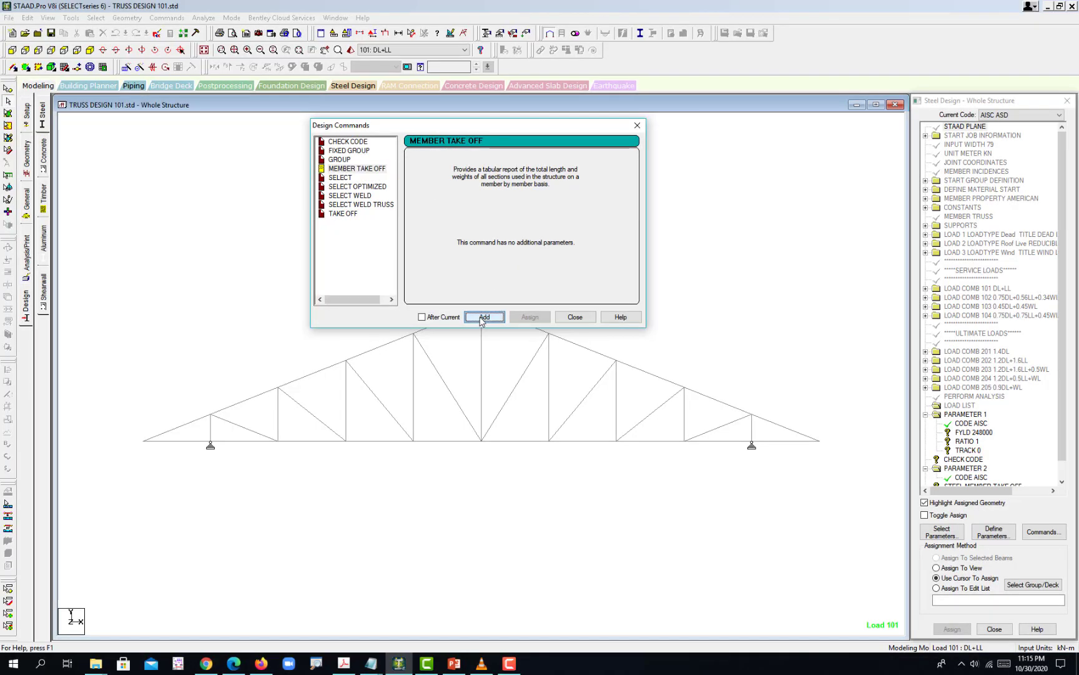
click(578, 317)
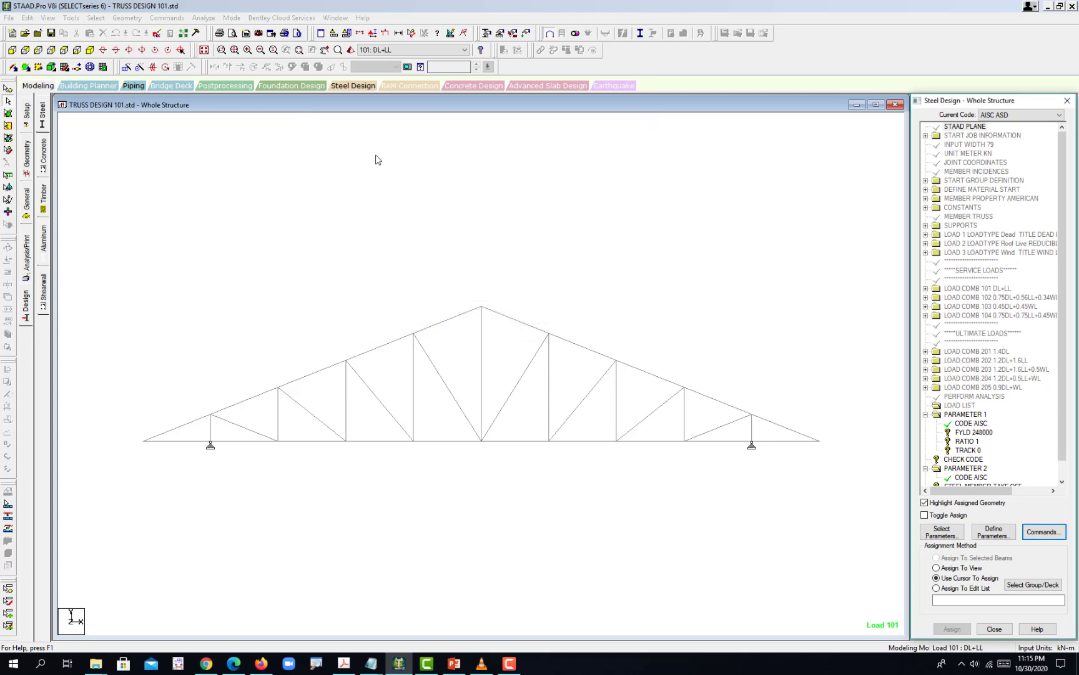
Step: Assign the FYLD 248000 parameter to all truss members in the view
drag(1063, 198, 1068, 351)
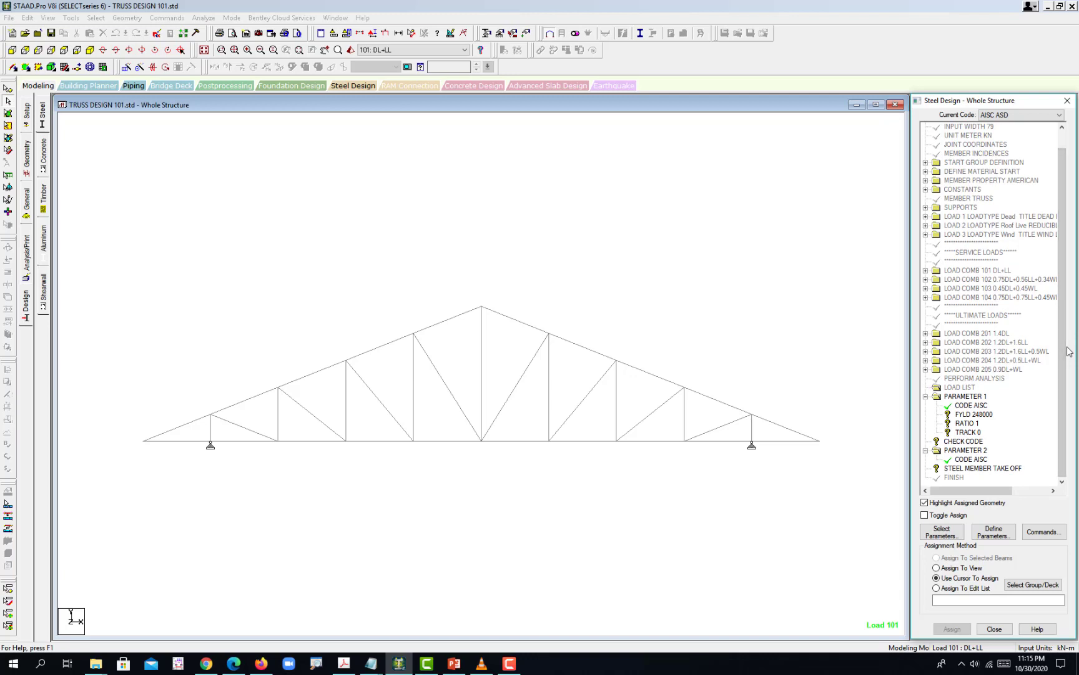
click(979, 415)
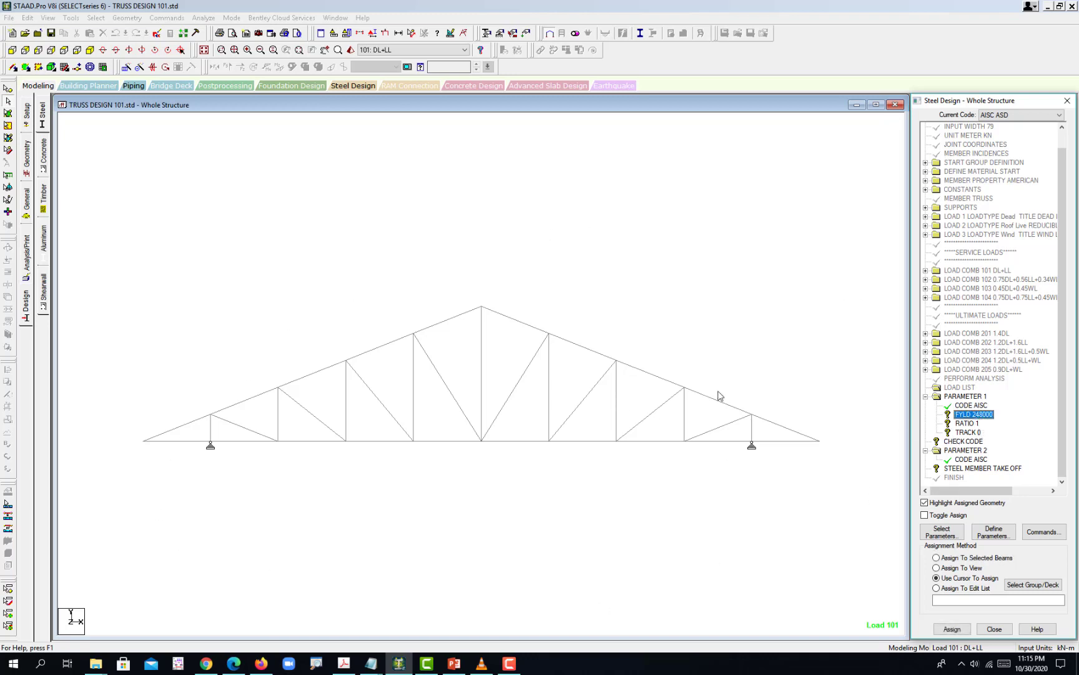
click(962, 569)
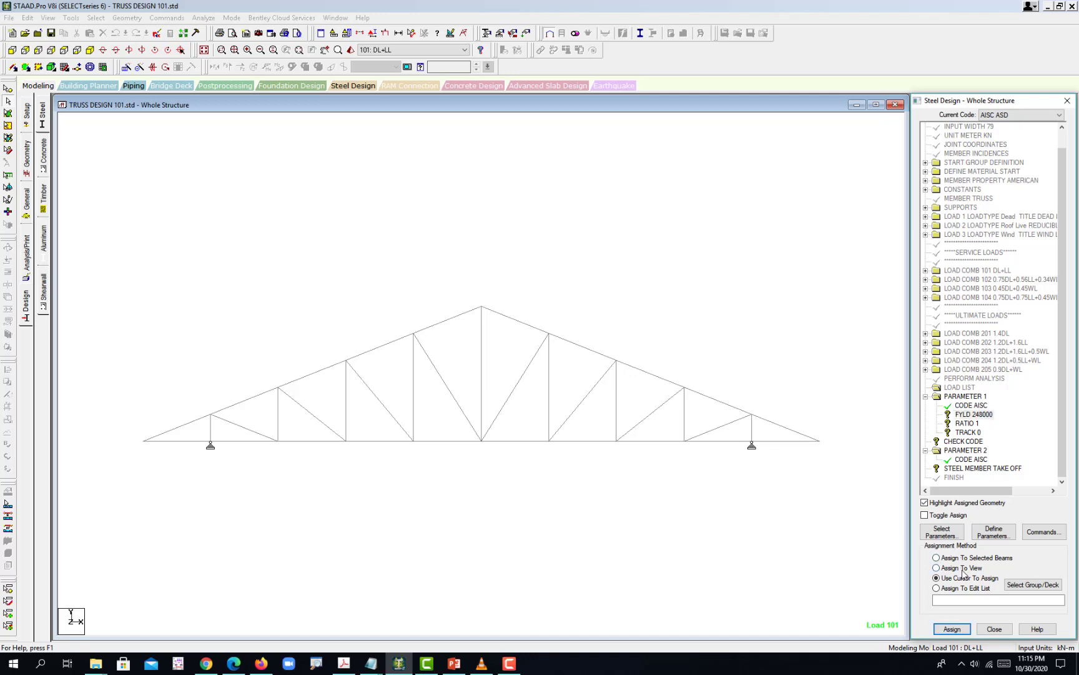
click(951, 629)
click(998, 396)
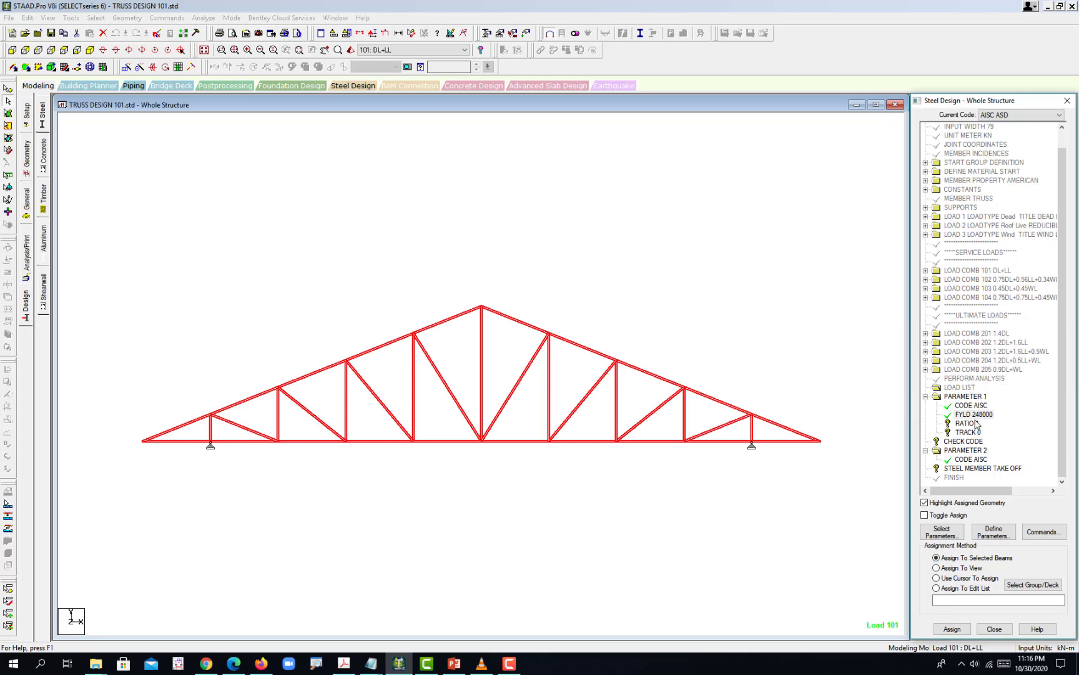
Step: Assign the RATIO 1 parameter to all truss members in the view
click(967, 423)
click(962, 580)
click(962, 568)
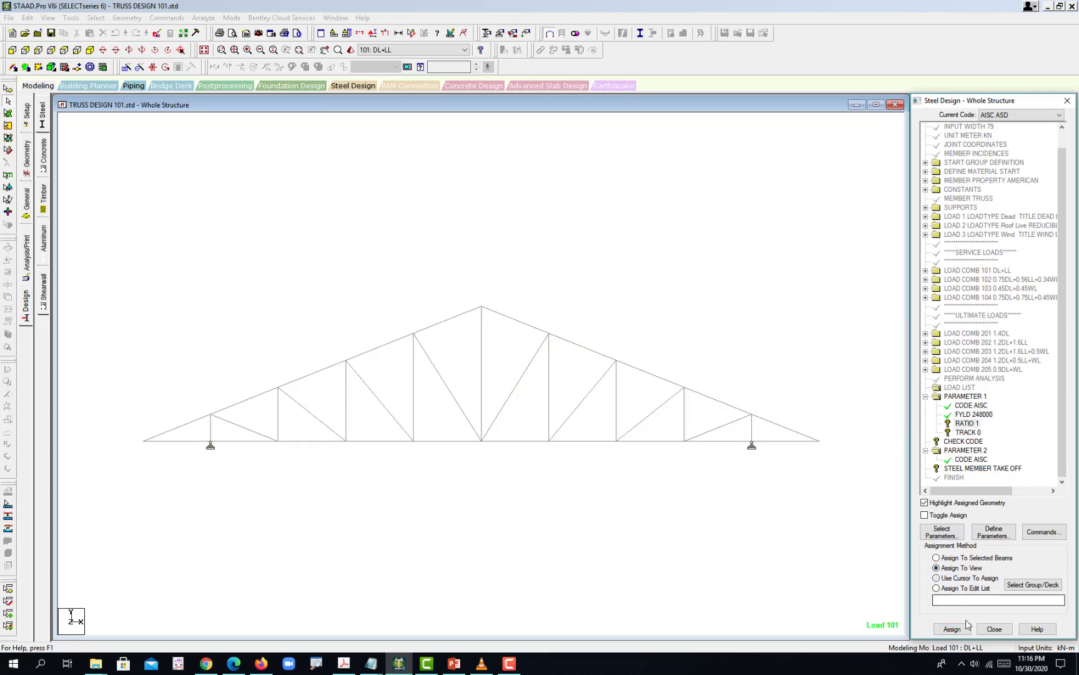
click(952, 629)
click(998, 396)
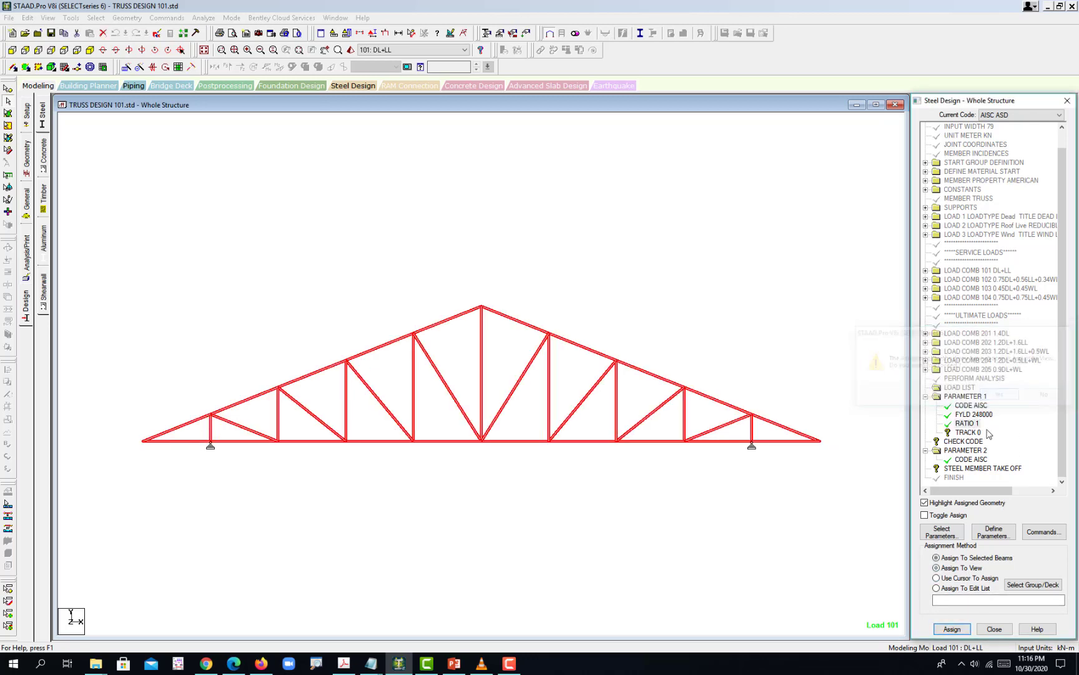
Step: Assign the TRACK 0 parameter to all truss members in the view
click(968, 431)
click(953, 578)
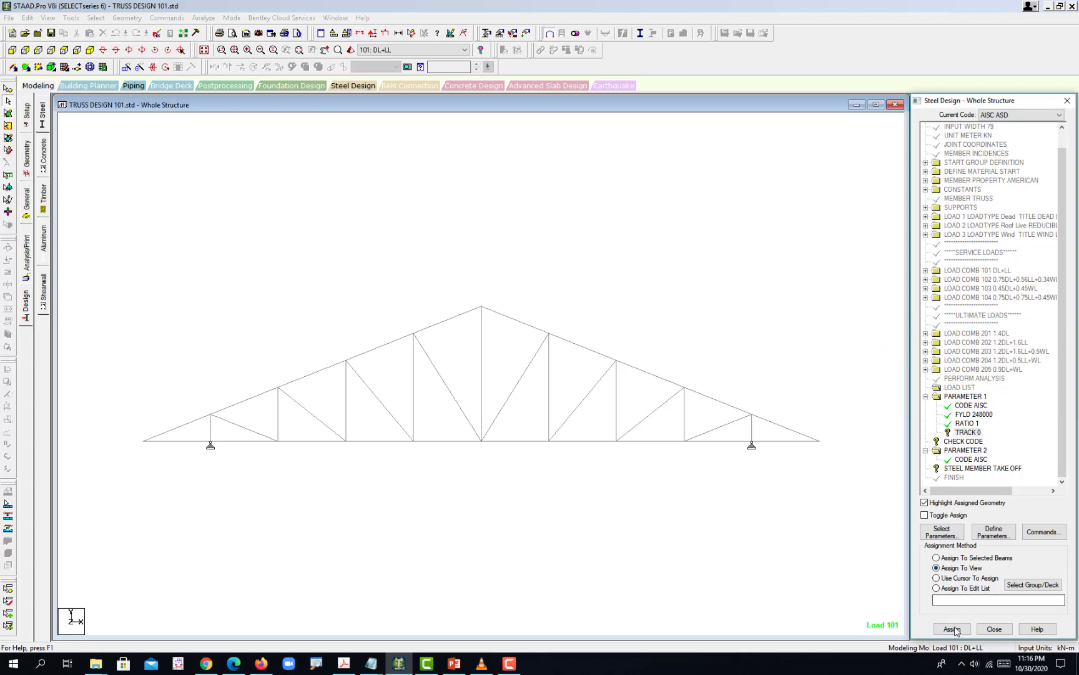
click(952, 628)
click(993, 396)
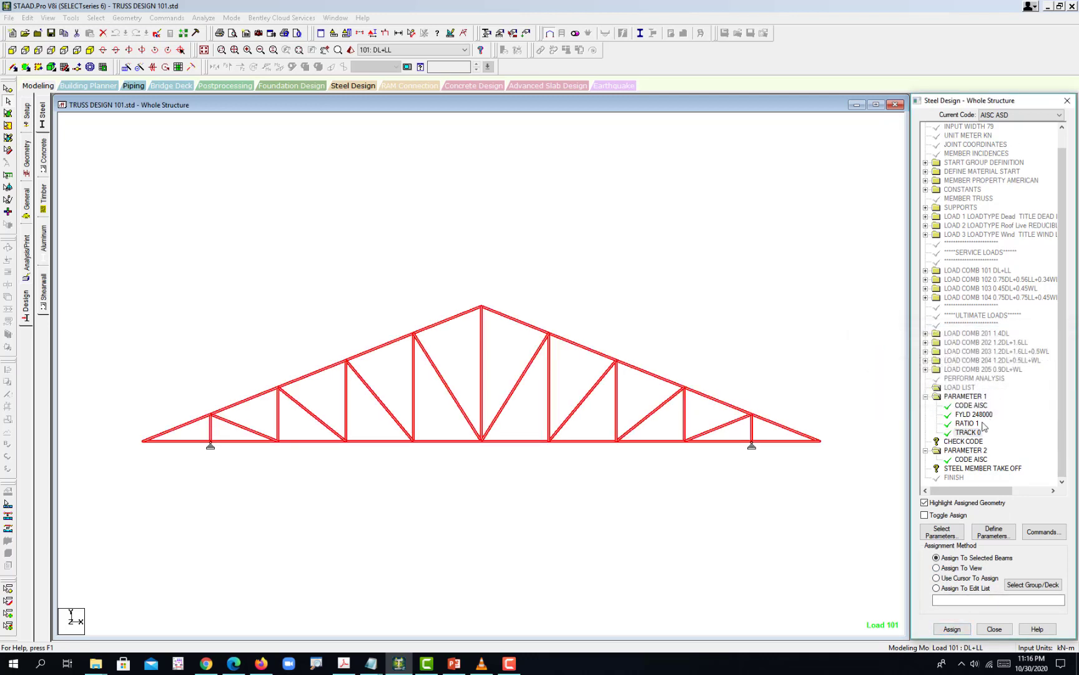
Step: Assign the CHECK CODE command to all truss members in the view
click(971, 442)
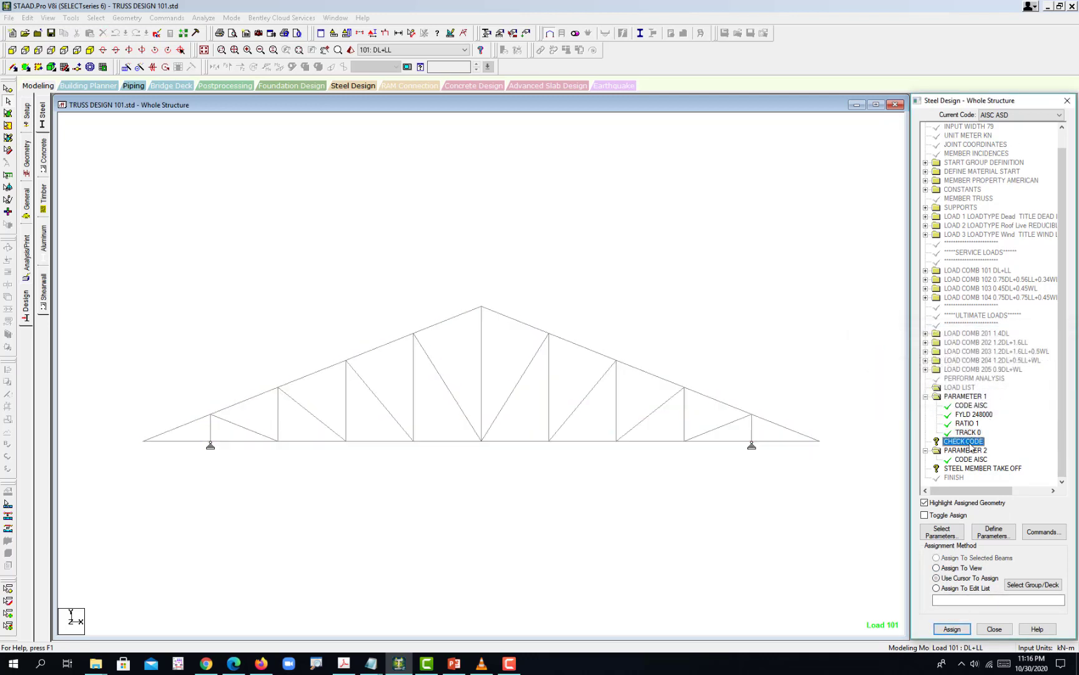
click(960, 567)
click(951, 629)
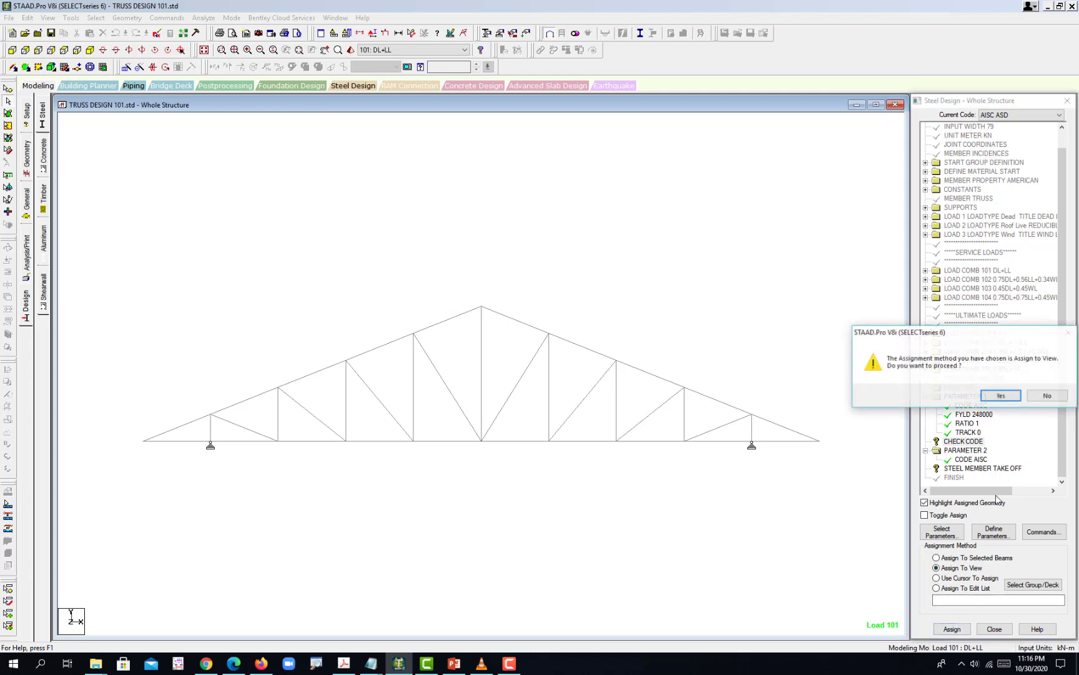
click(1001, 396)
Step: Assign the STEEL MEMBER TAKE OFF command to all truss members in the view
click(966, 469)
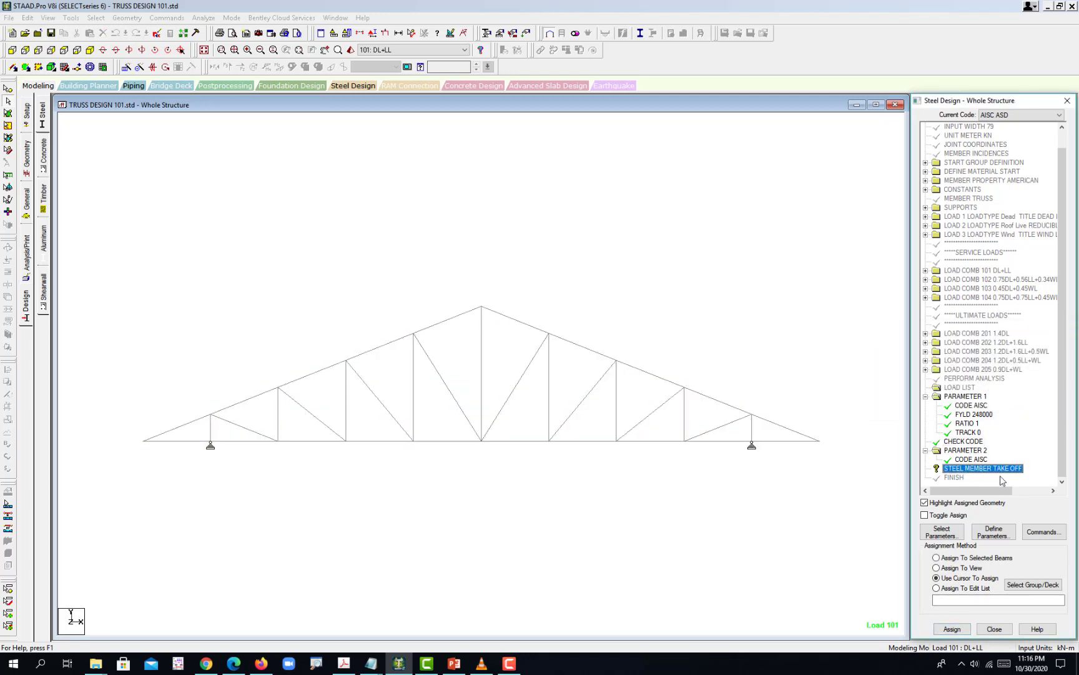
click(935, 567)
click(952, 629)
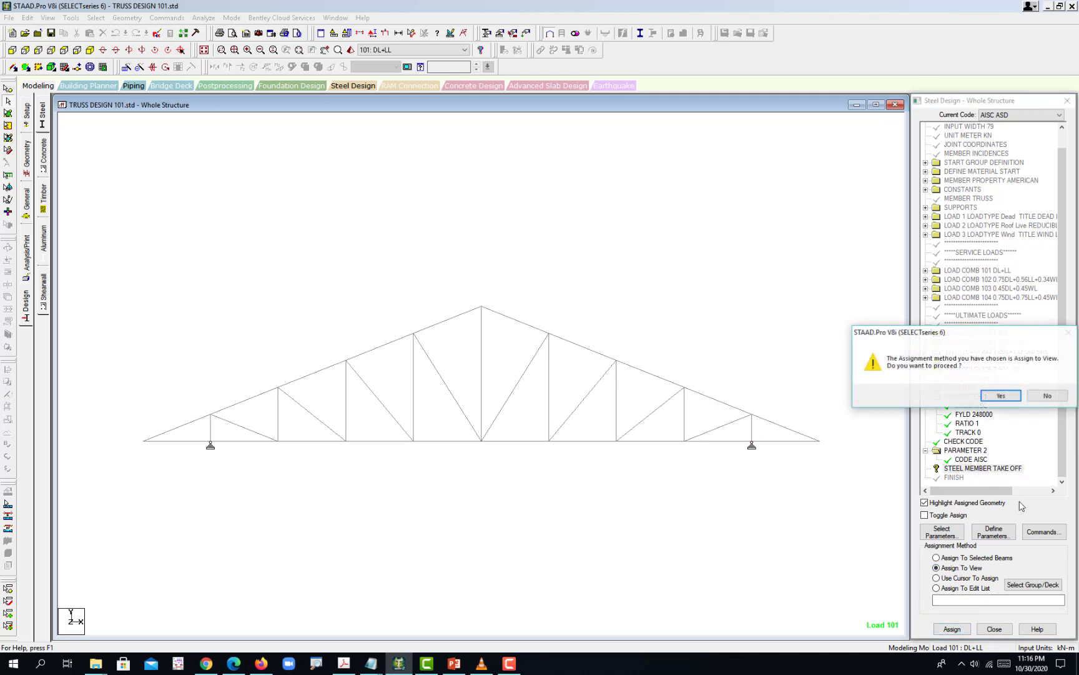
click(1001, 396)
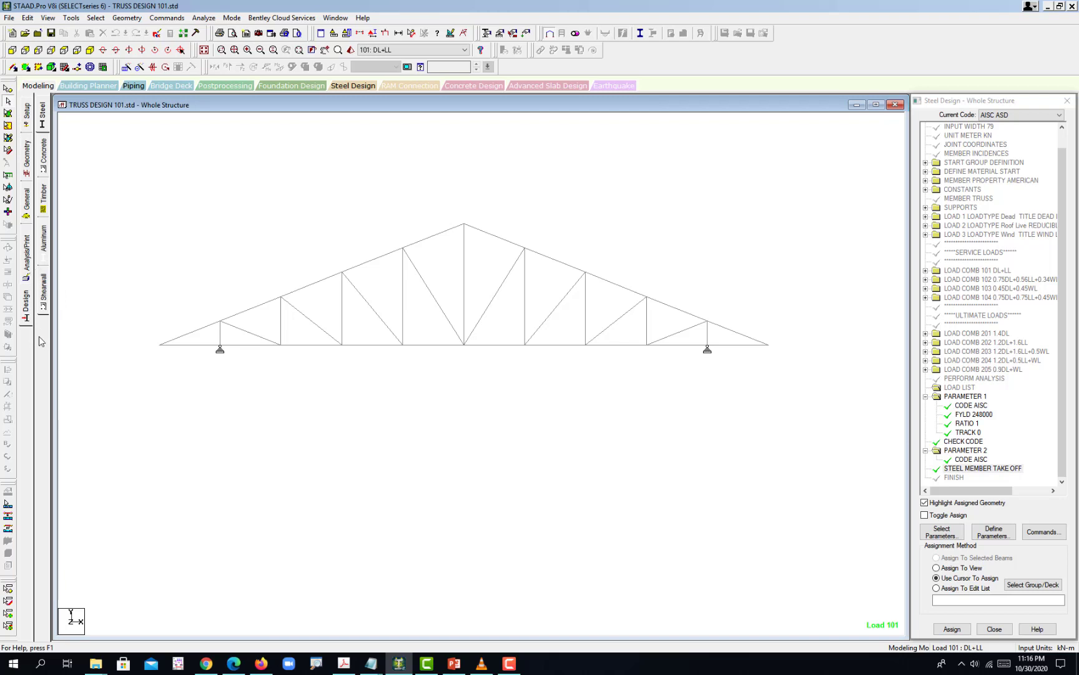
Step: Check the truss model for duplicate nodes with a tolerance of 0 m
middle_drag(433, 322, 434, 346)
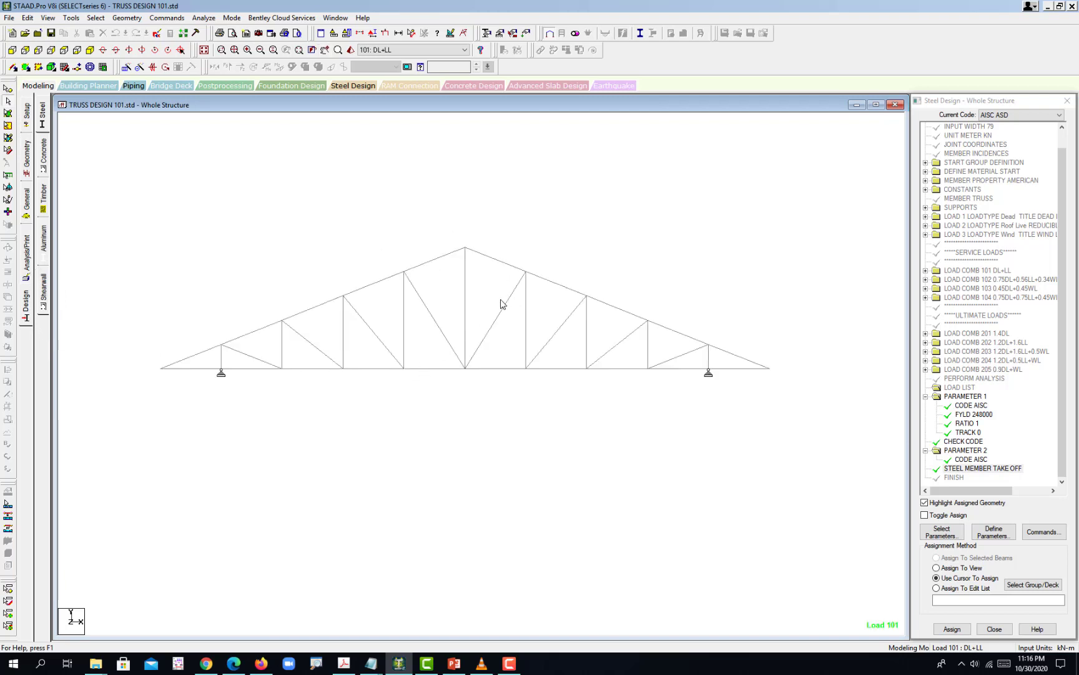
middle_drag(459, 247, 446, 271)
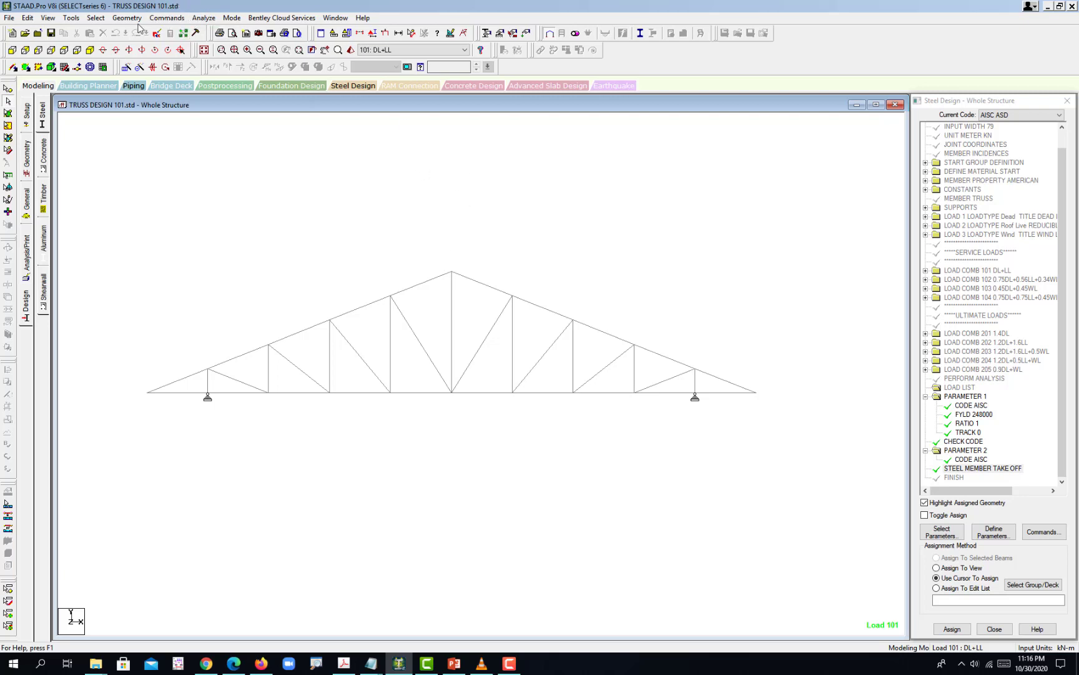
click(73, 19)
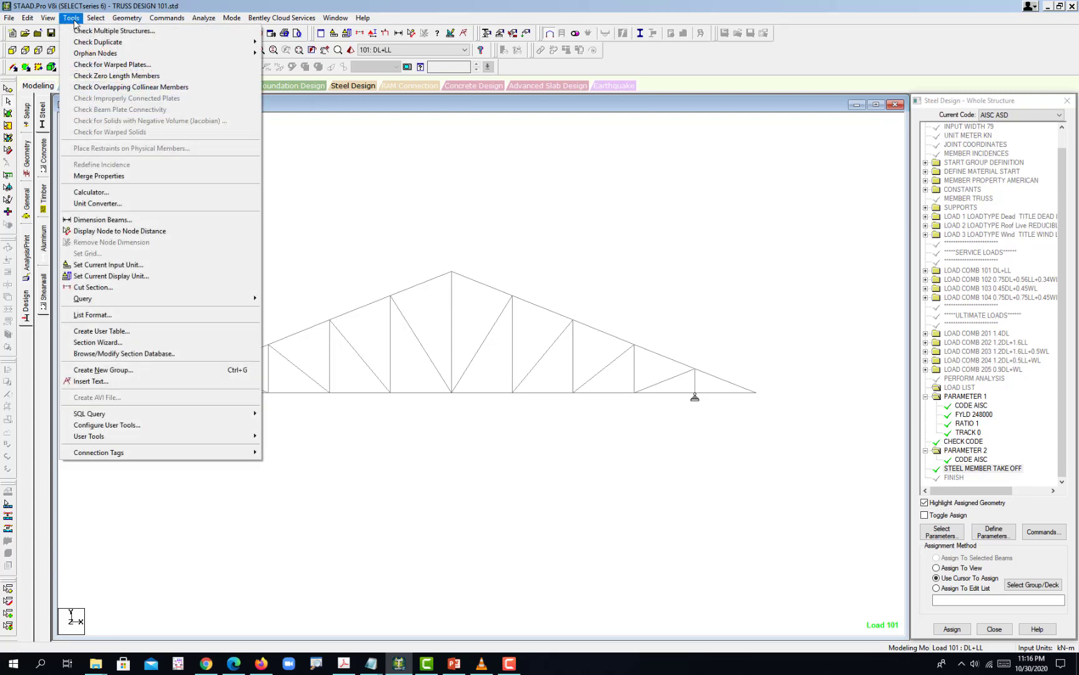
mouse_move(87, 42)
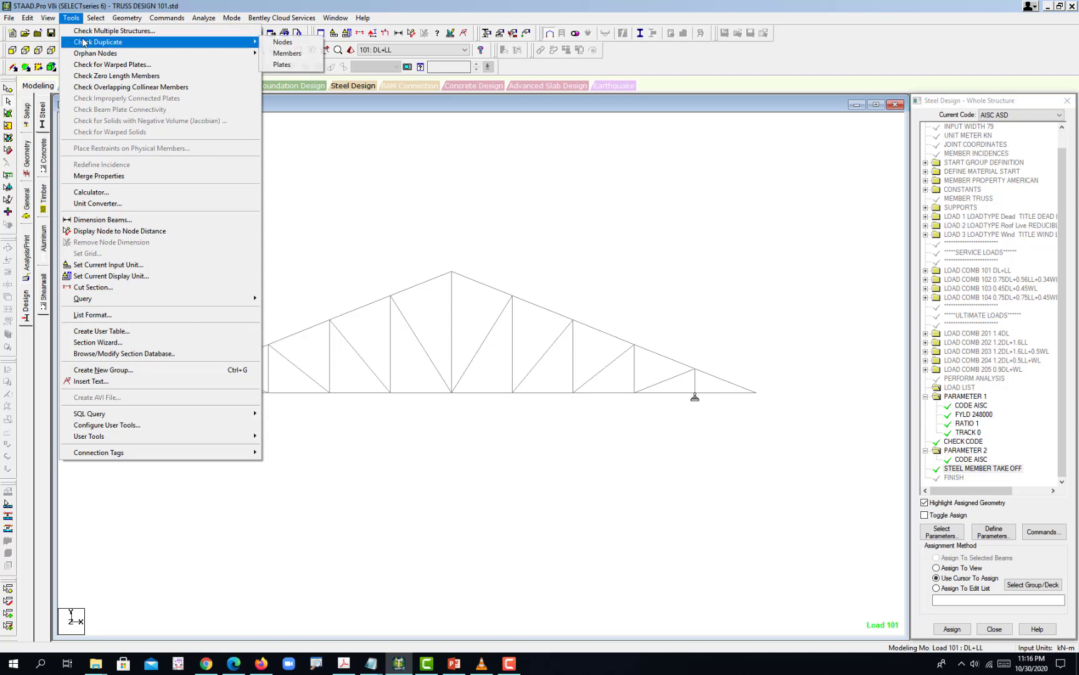
click(283, 41)
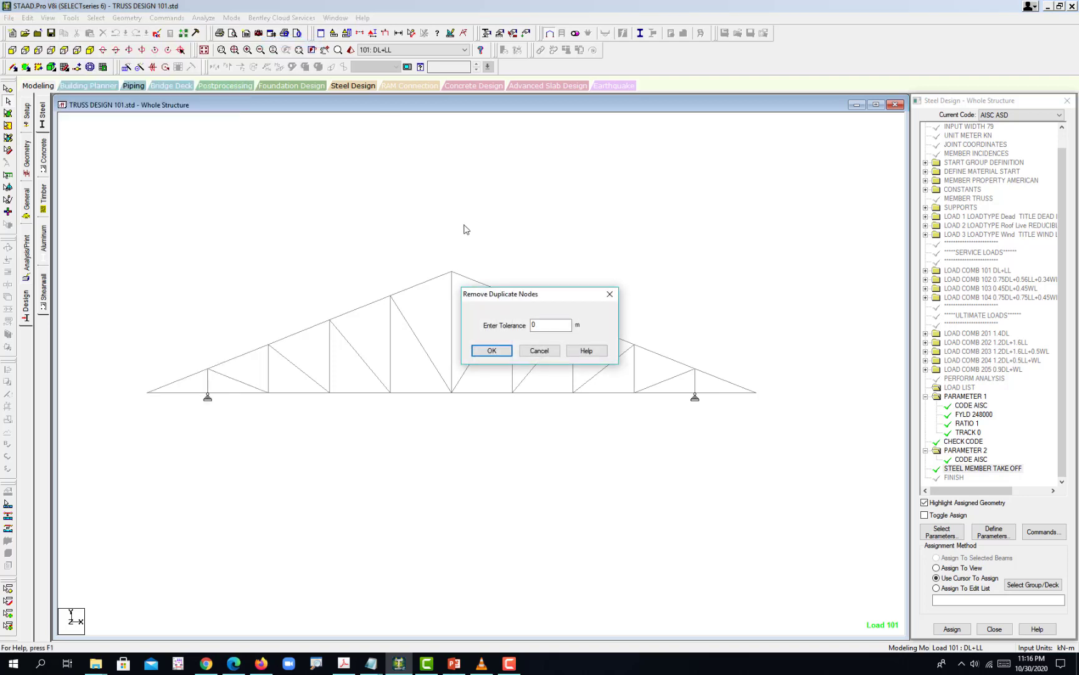
click(492, 350)
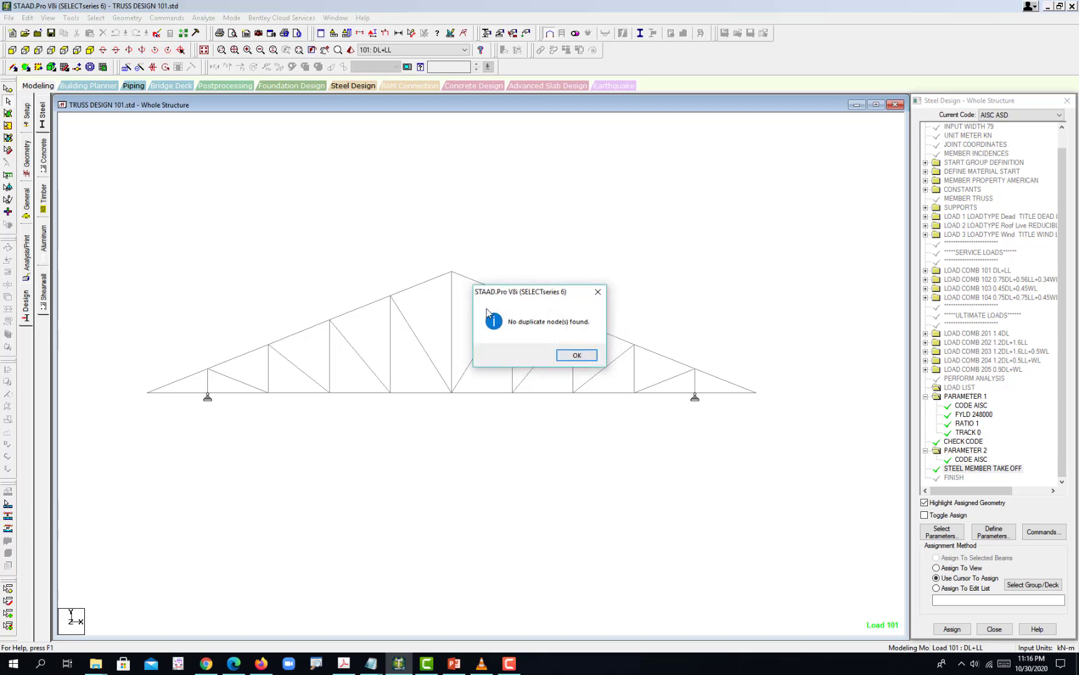
click(577, 355)
Step: Check the truss model for duplicate members
click(71, 18)
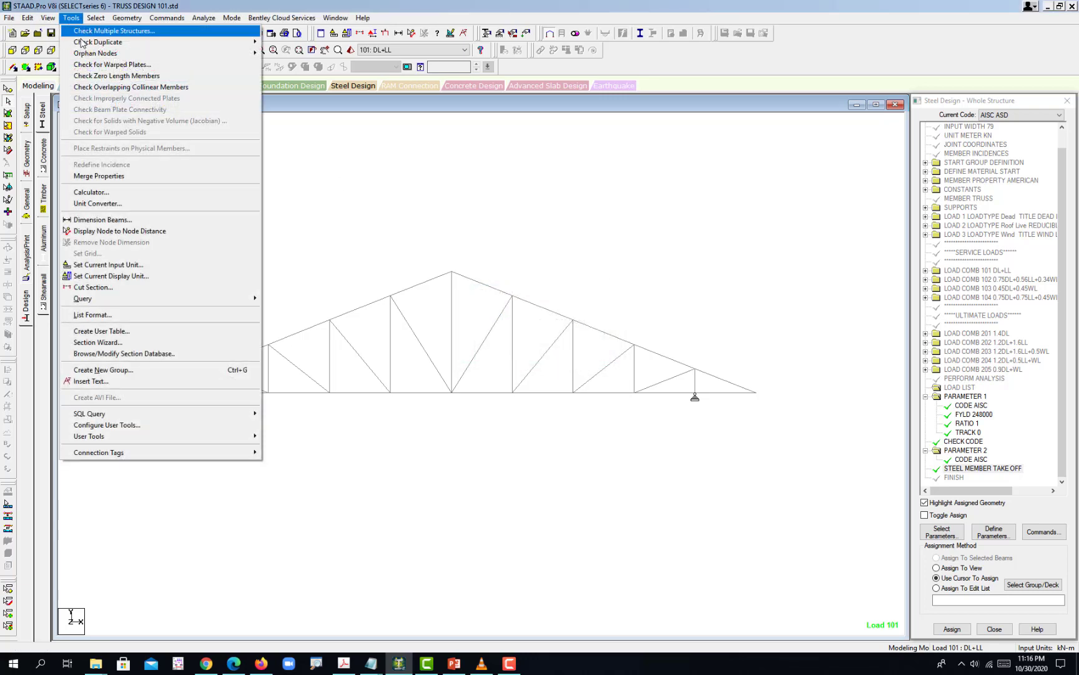
mouse_move(125, 42)
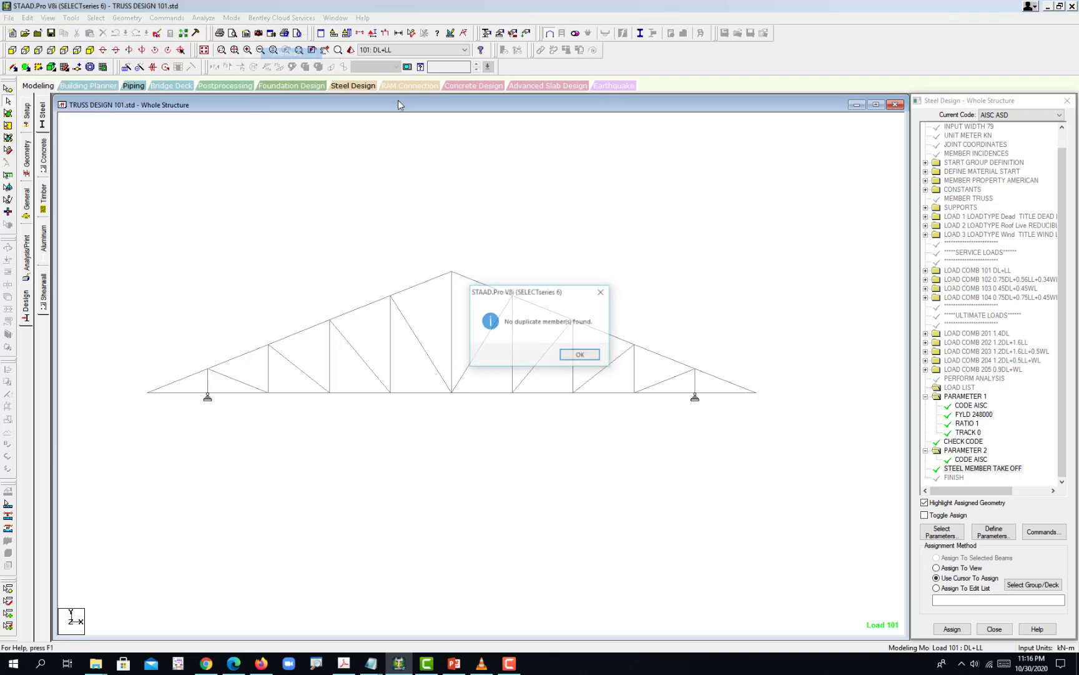
click(310, 55)
click(591, 356)
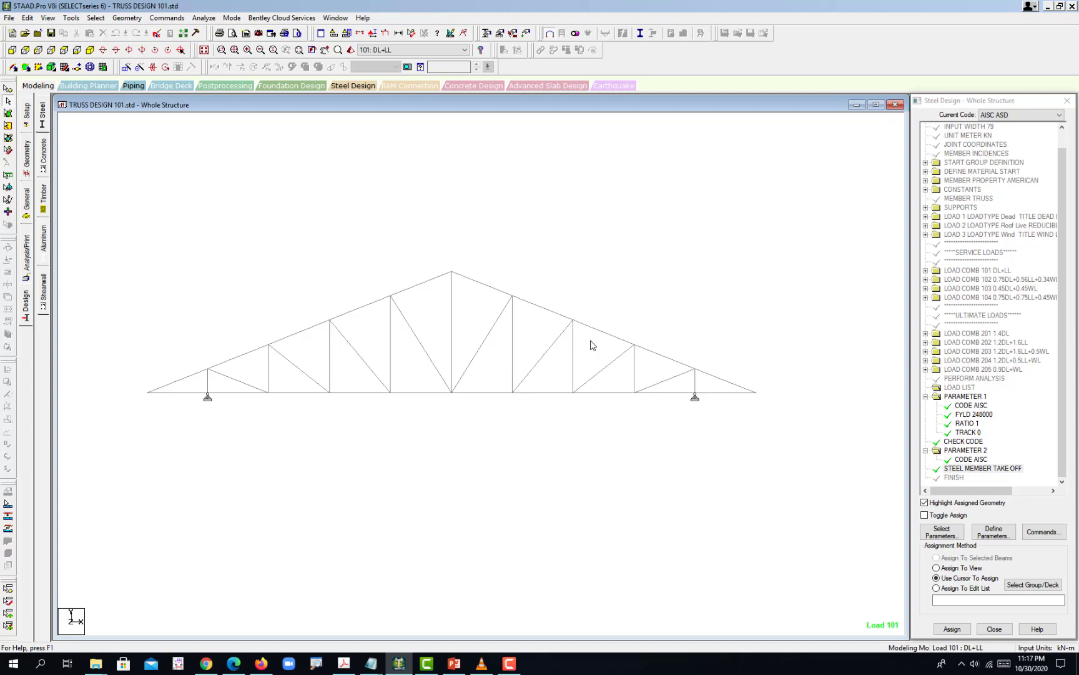
Step: Save the modified truss structure and run the analysis
middle_drag(539, 229, 556, 239)
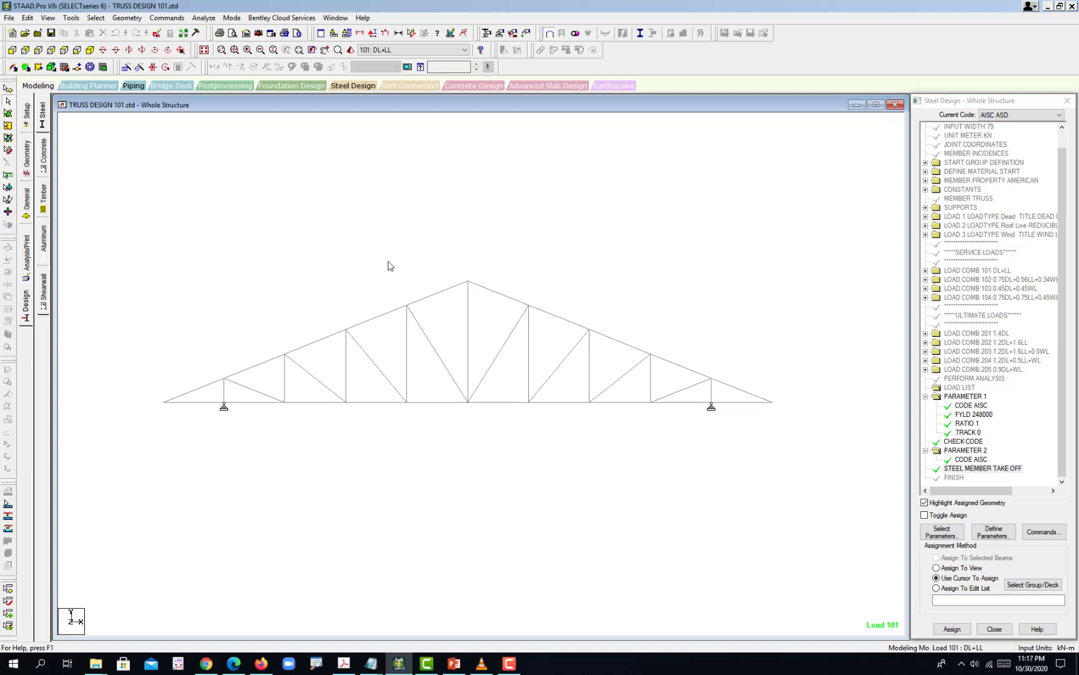
middle_drag(487, 265, 490, 270)
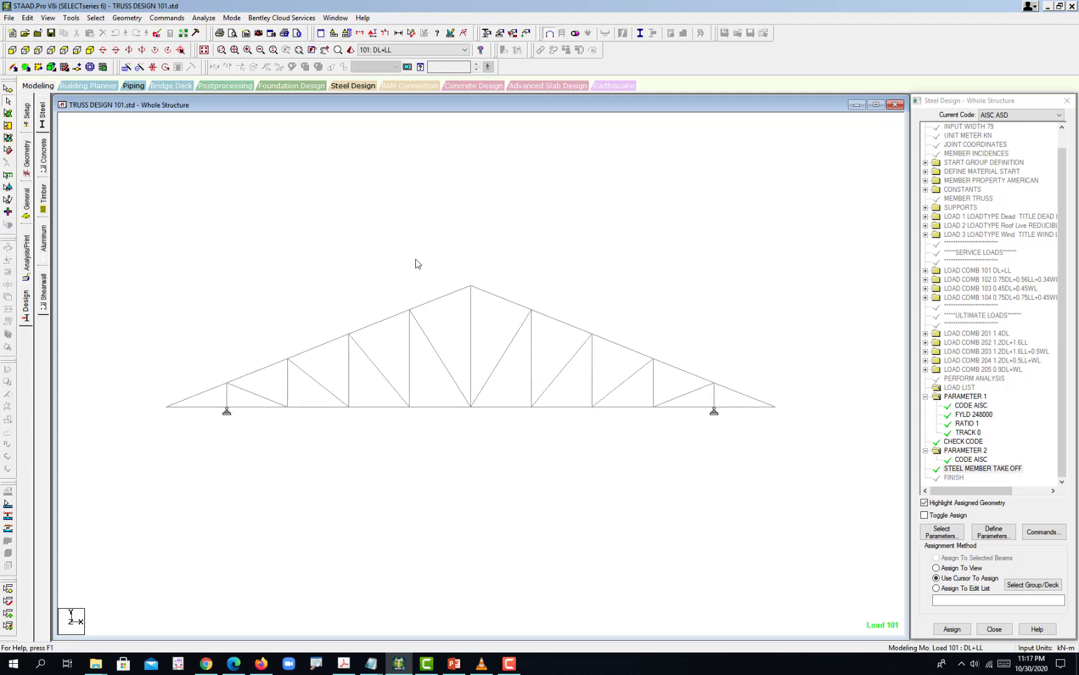
click(203, 19)
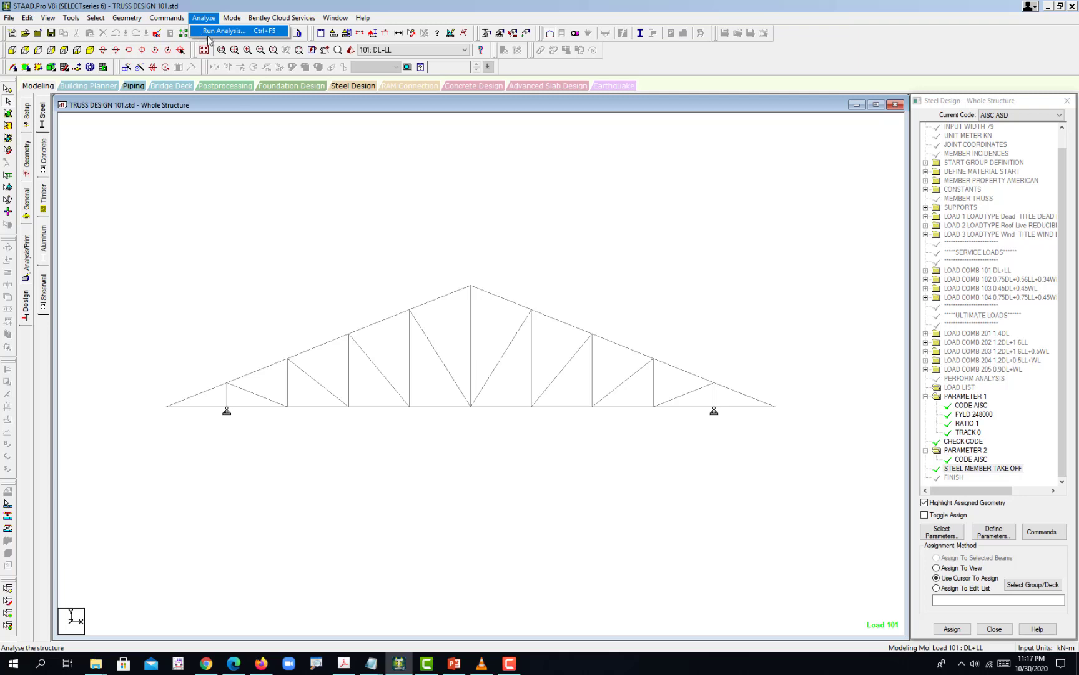
click(252, 184)
click(205, 18)
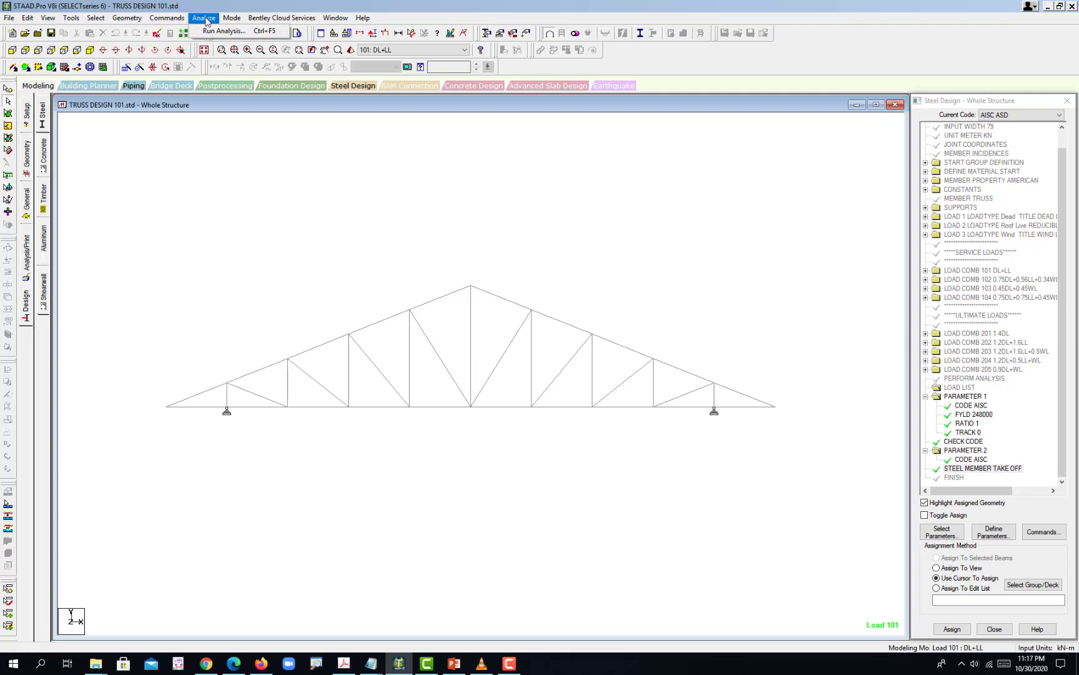
click(224, 30)
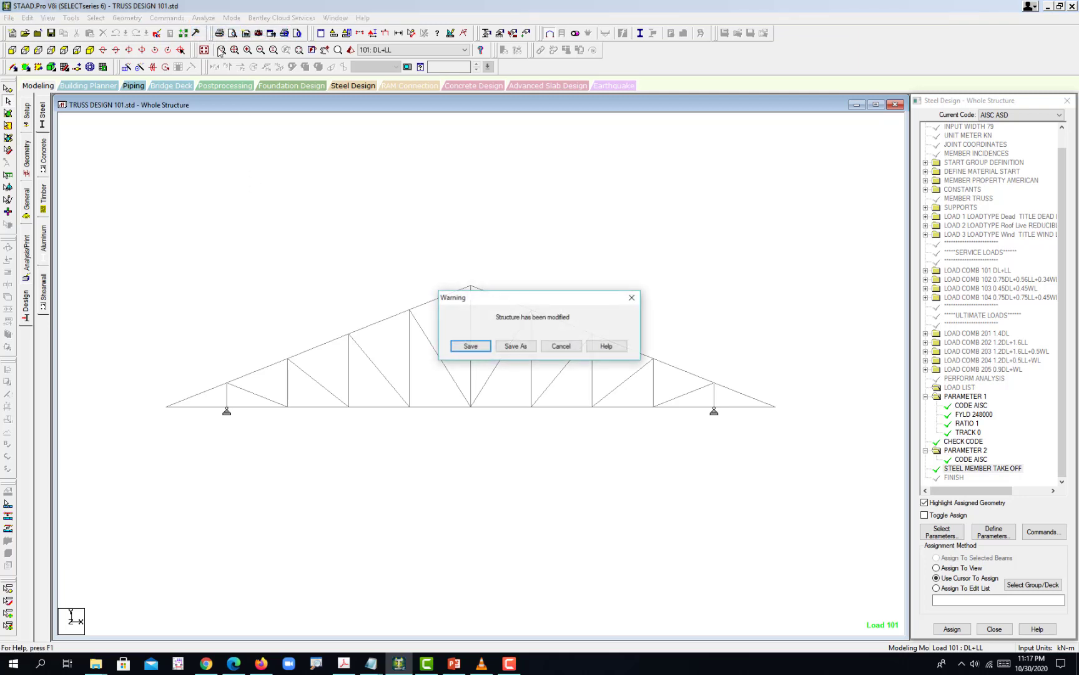
click(471, 346)
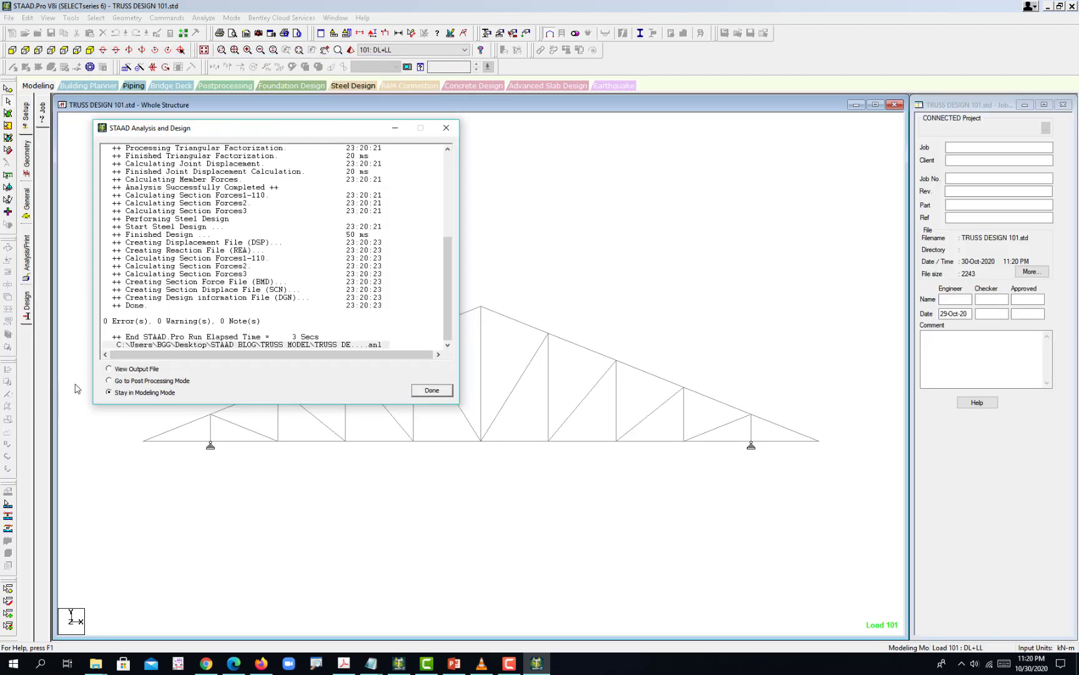
Step: Open the analysis output file and review the echoed model input, member loads and load combinations
click(130, 370)
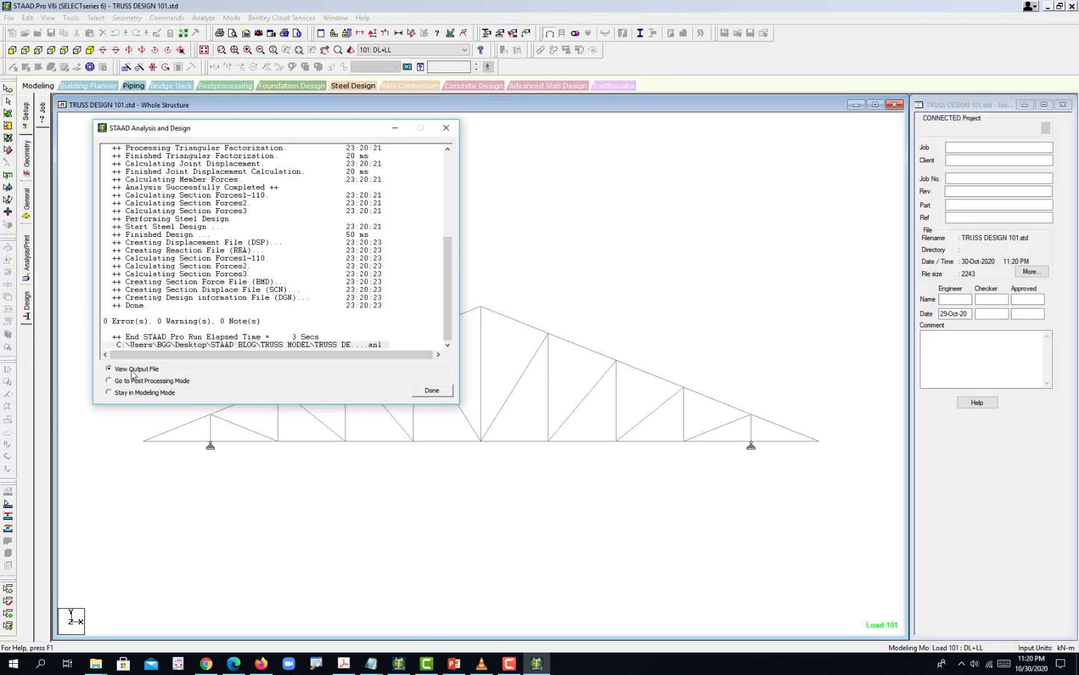
click(423, 394)
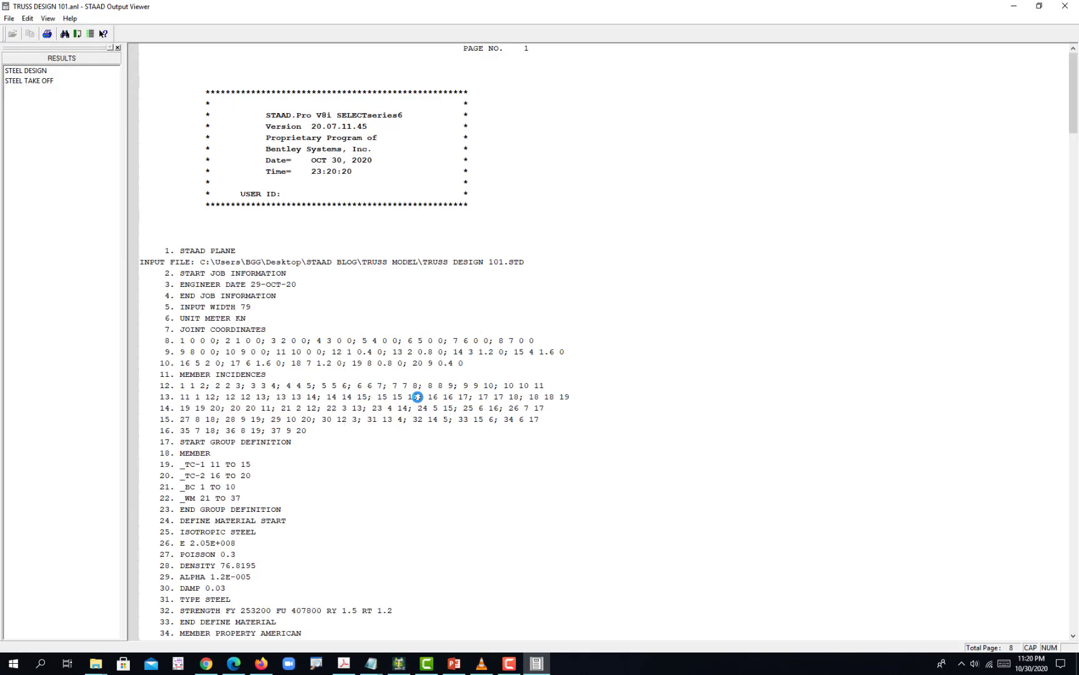
scroll(356, 345, down, 15)
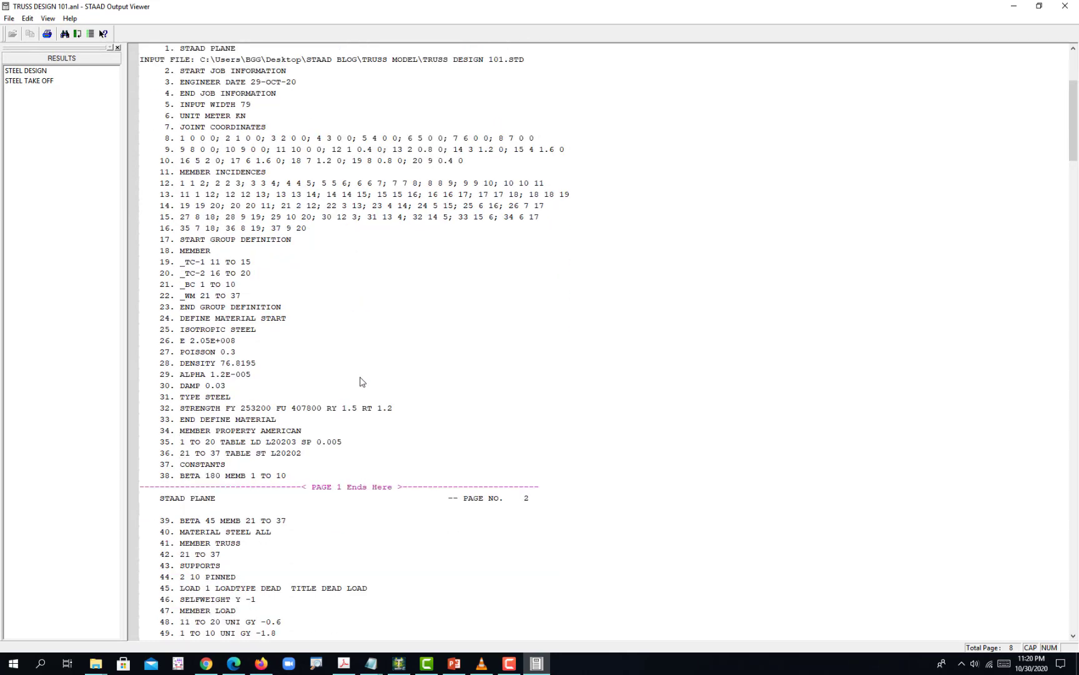
scroll(374, 410, down, 4)
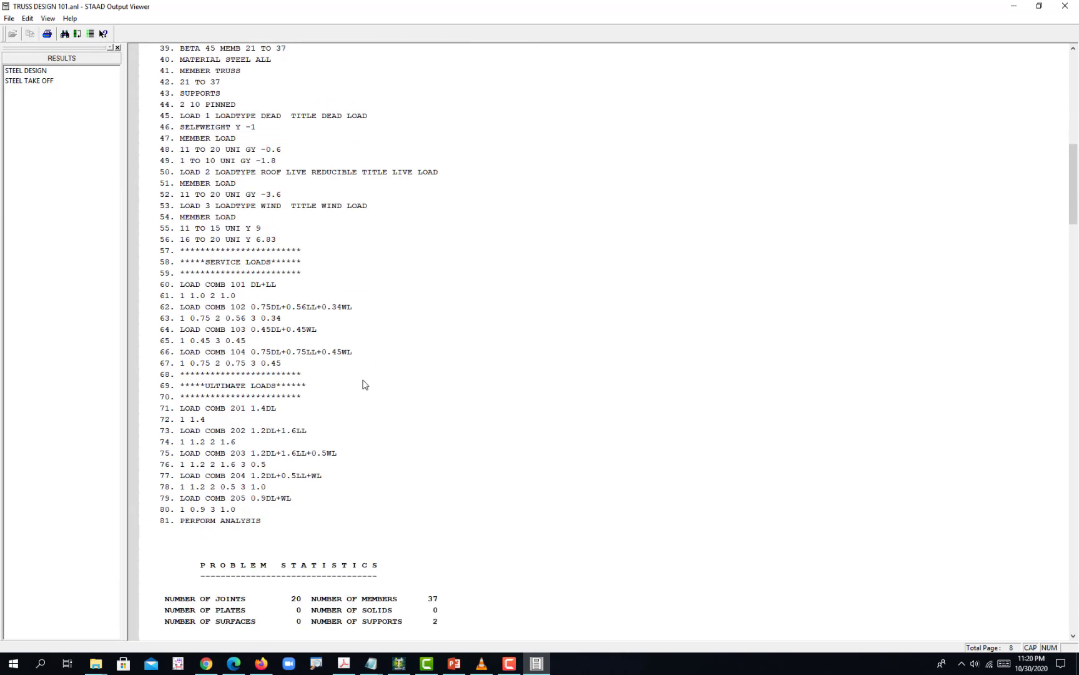
scroll(218, 230, up, 1)
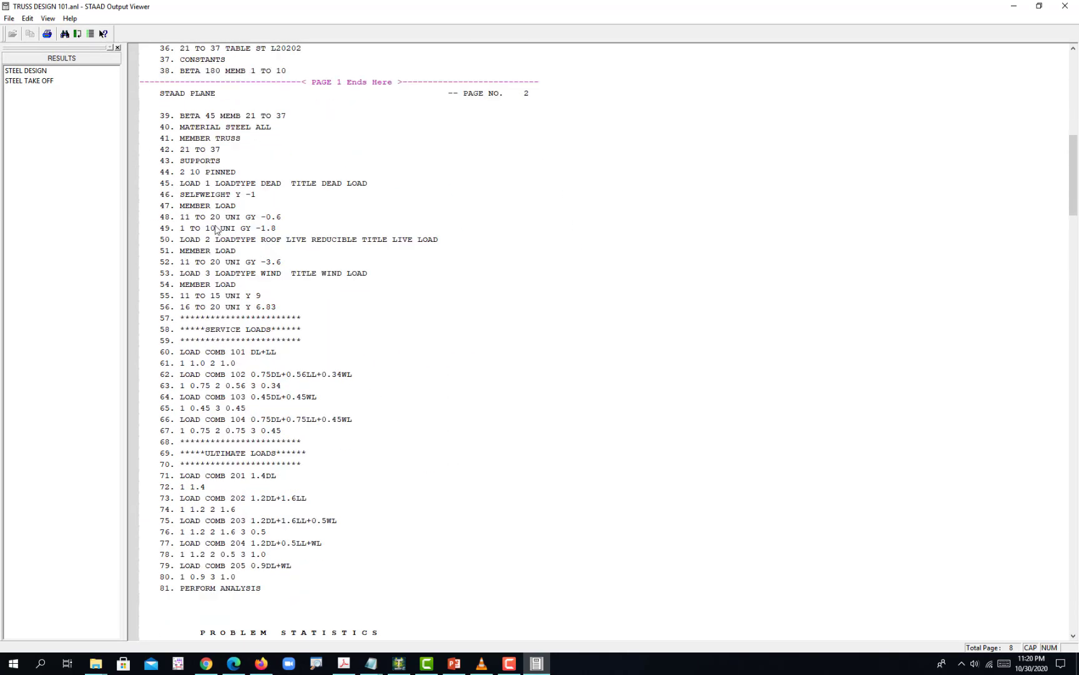
Step: Examine member 1's result, axial force and ratio in the steel design code check results
click(30, 70)
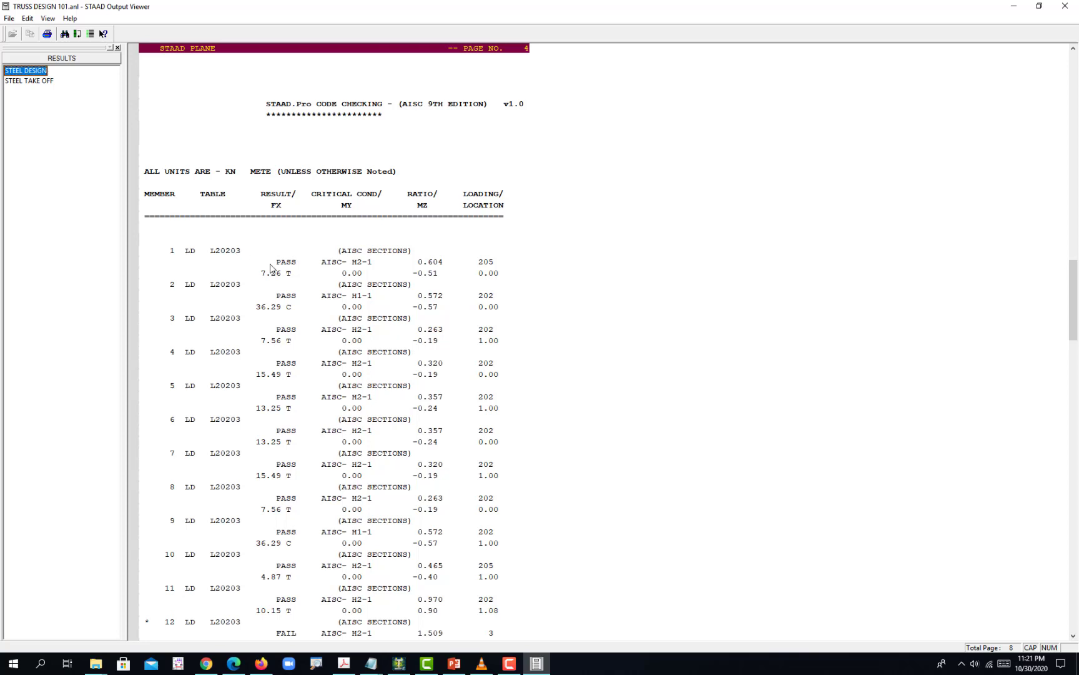
drag(273, 257, 298, 270)
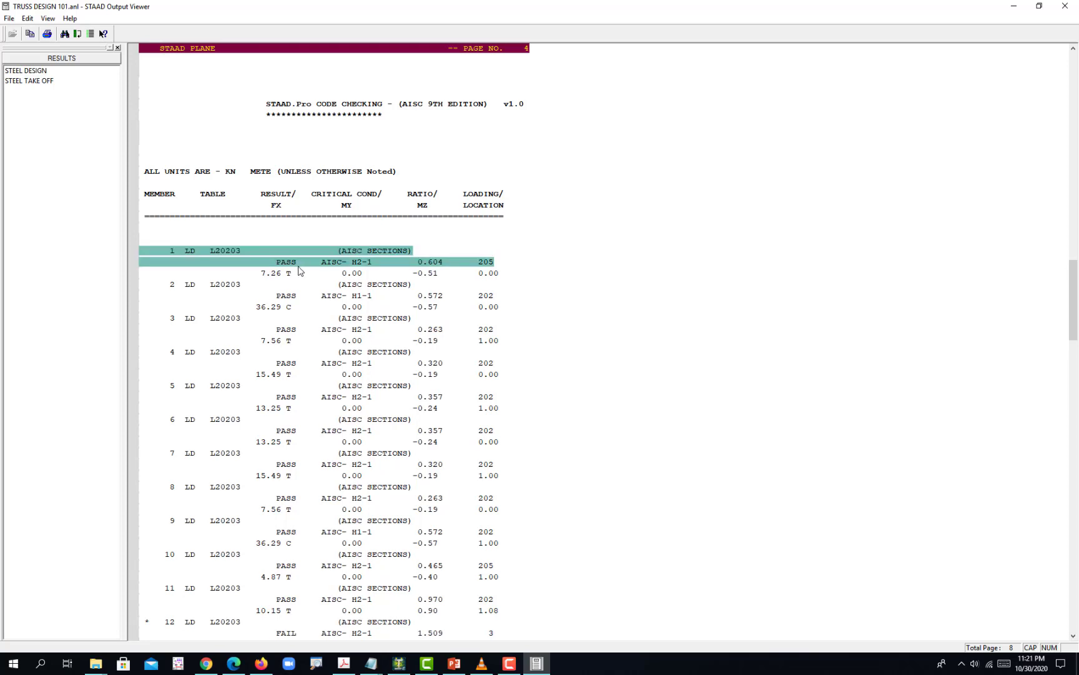
click(296, 262)
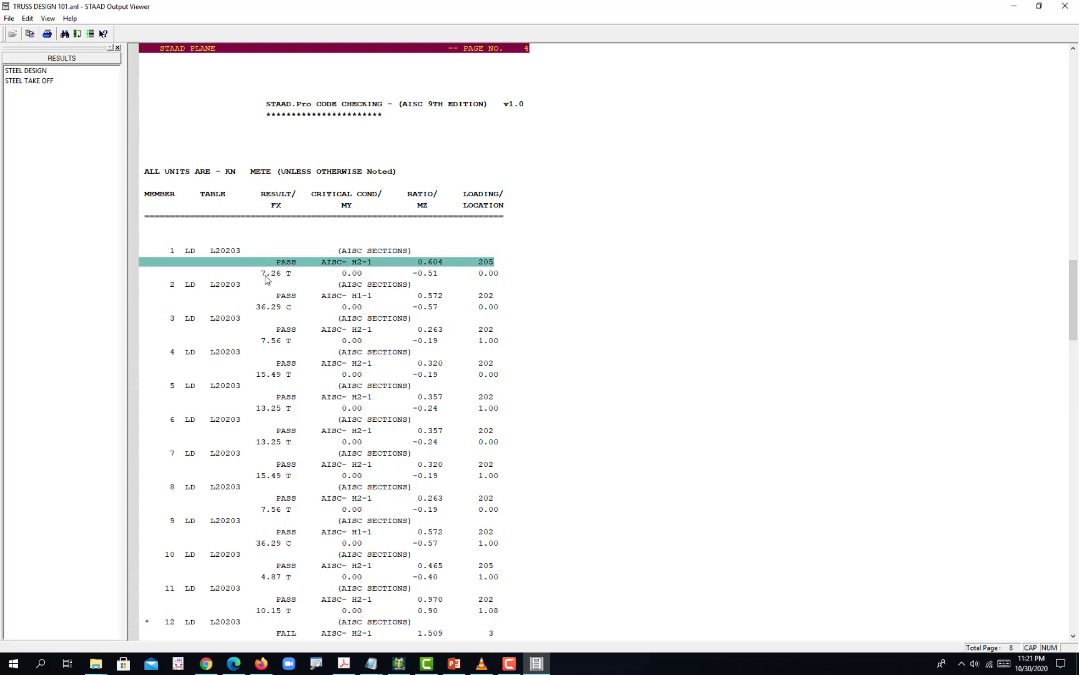
click(266, 275)
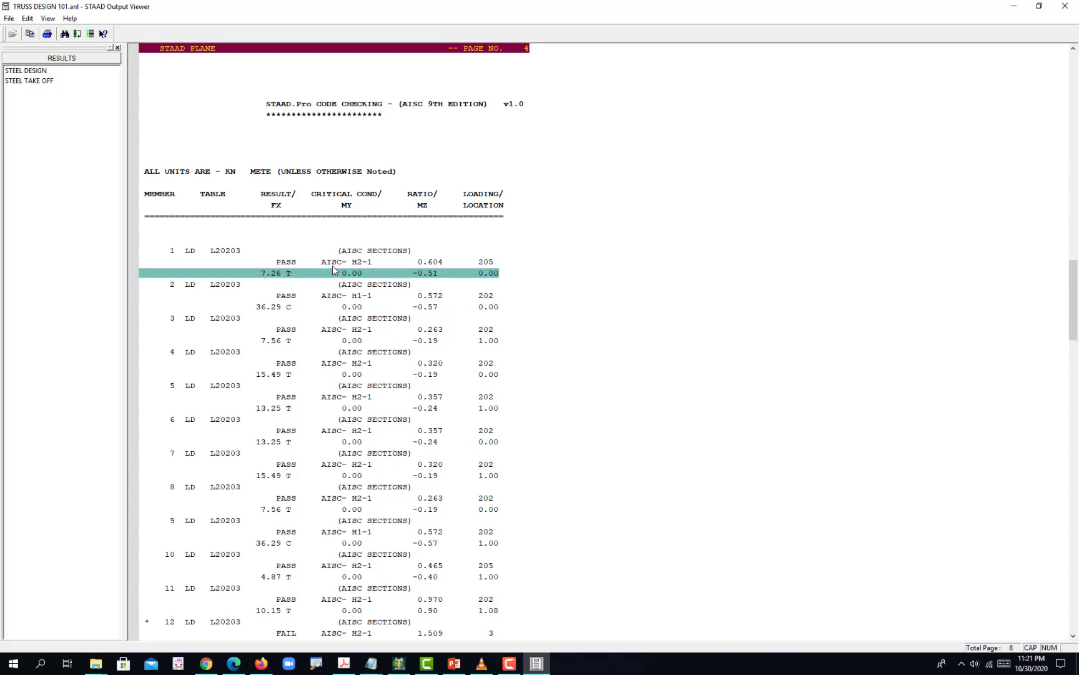
click(517, 285)
click(422, 262)
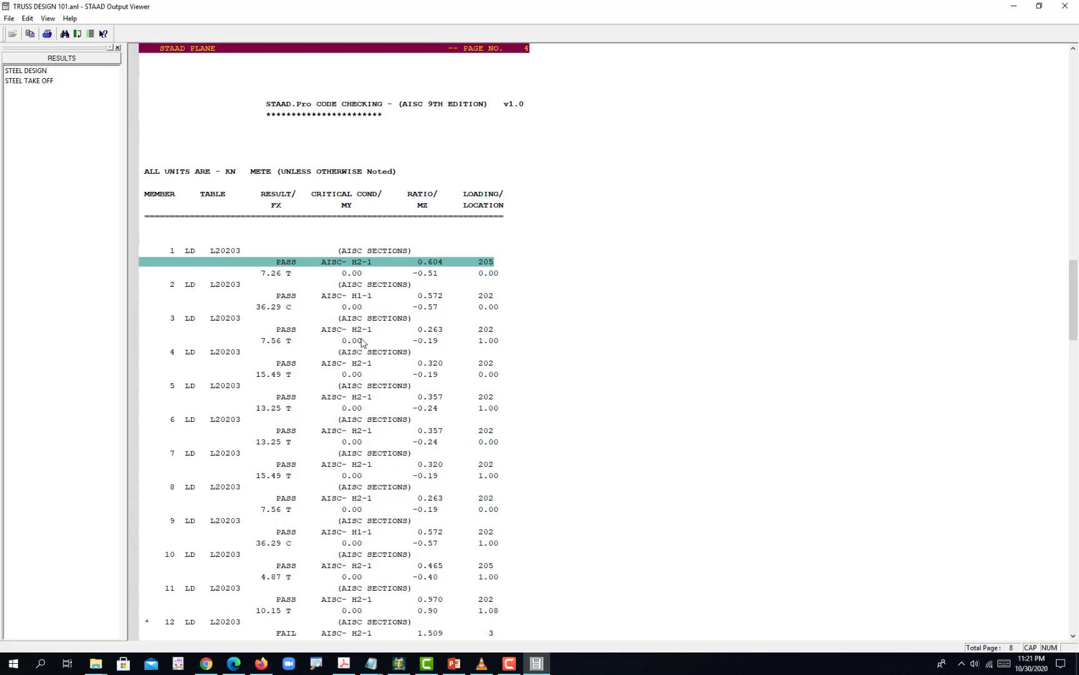
Step: Review the code check results of the remaining truss members, examining the critical force and ratio of member 16 and the result of member 37
scroll(364, 347, down, 8)
scroll(364, 354, down, 13)
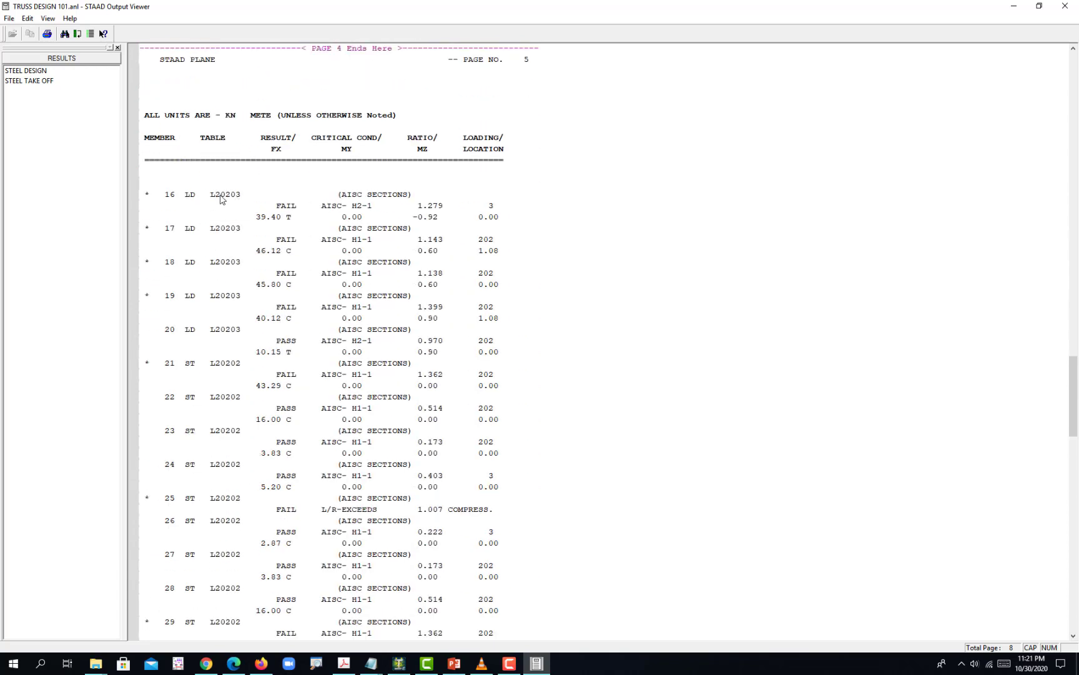
click(221, 195)
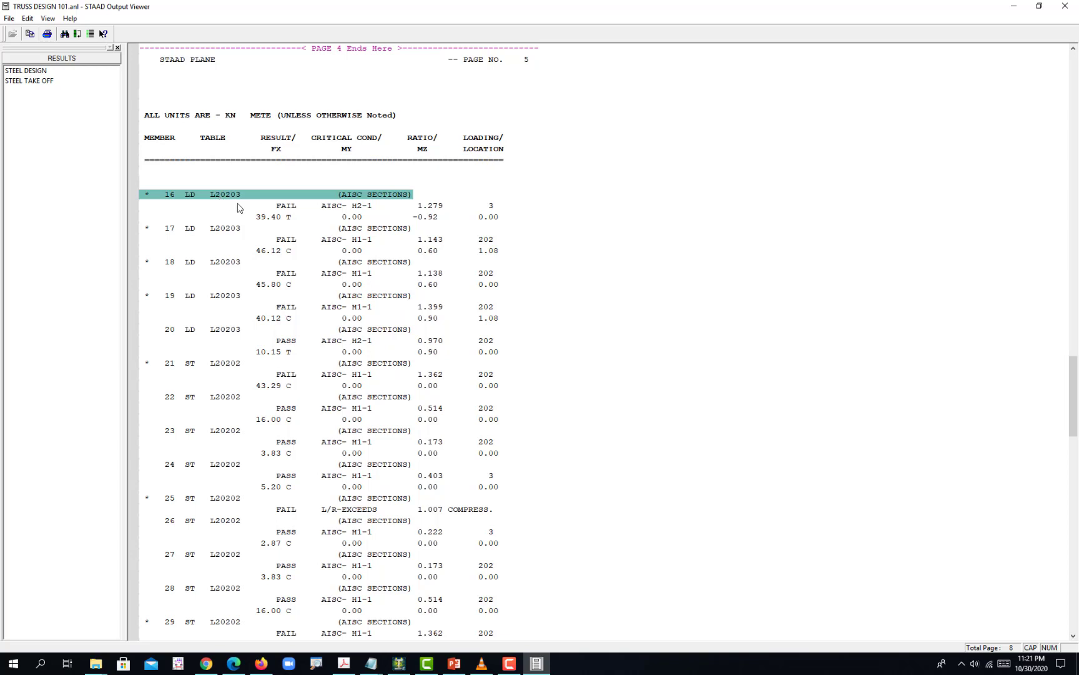
click(287, 218)
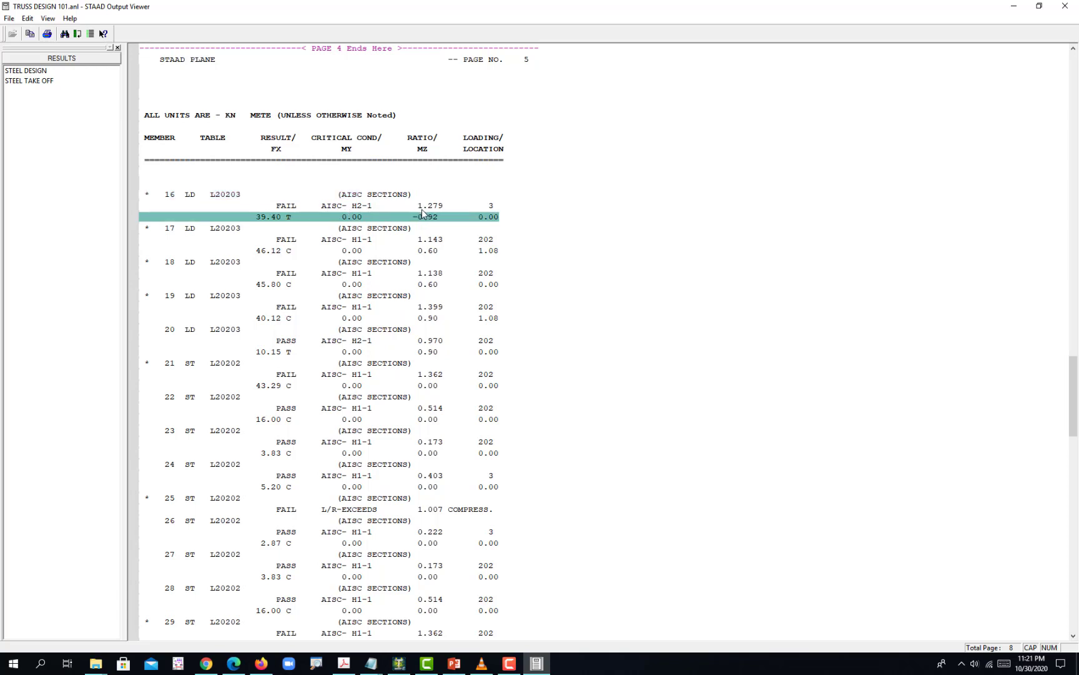
click(427, 207)
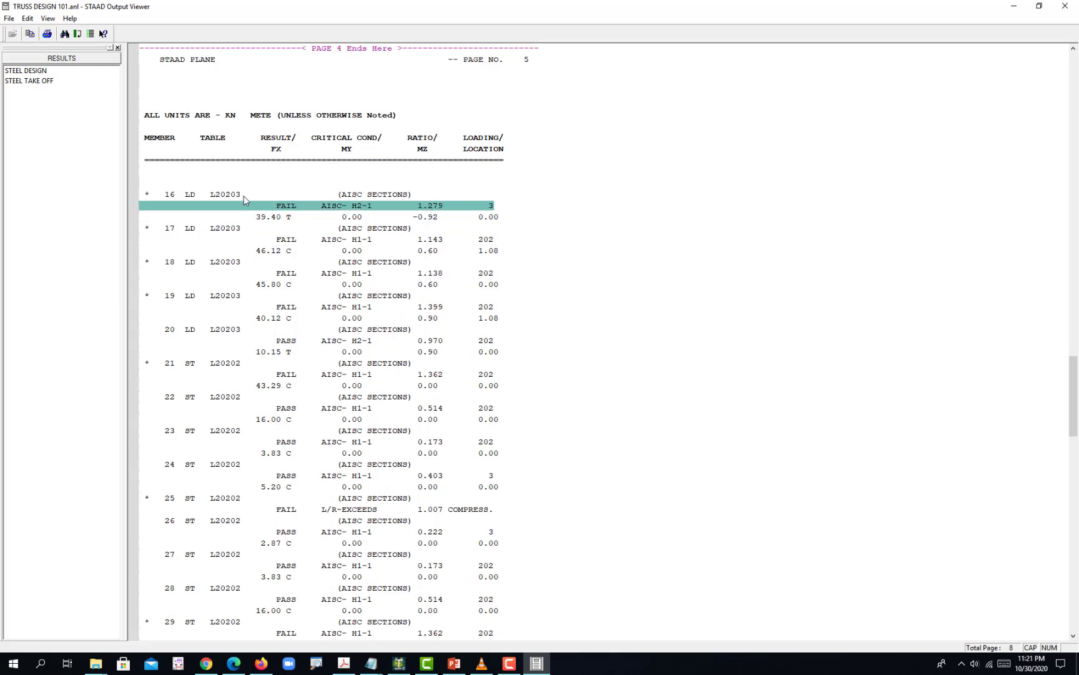
scroll(371, 305, down, 5)
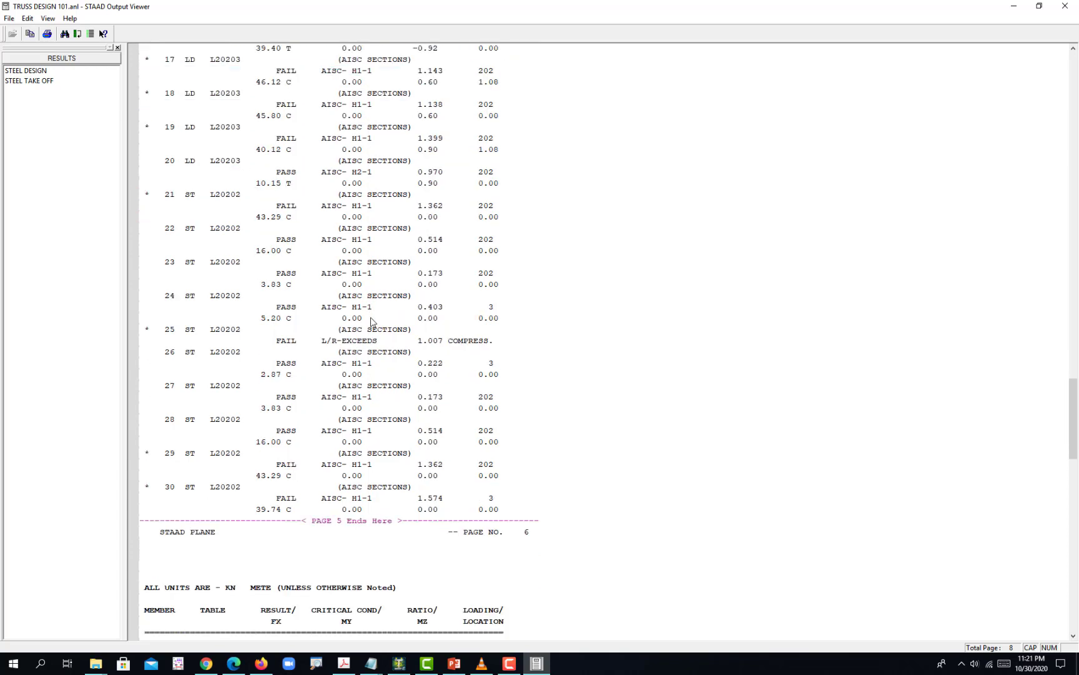
scroll(371, 325, down, 12)
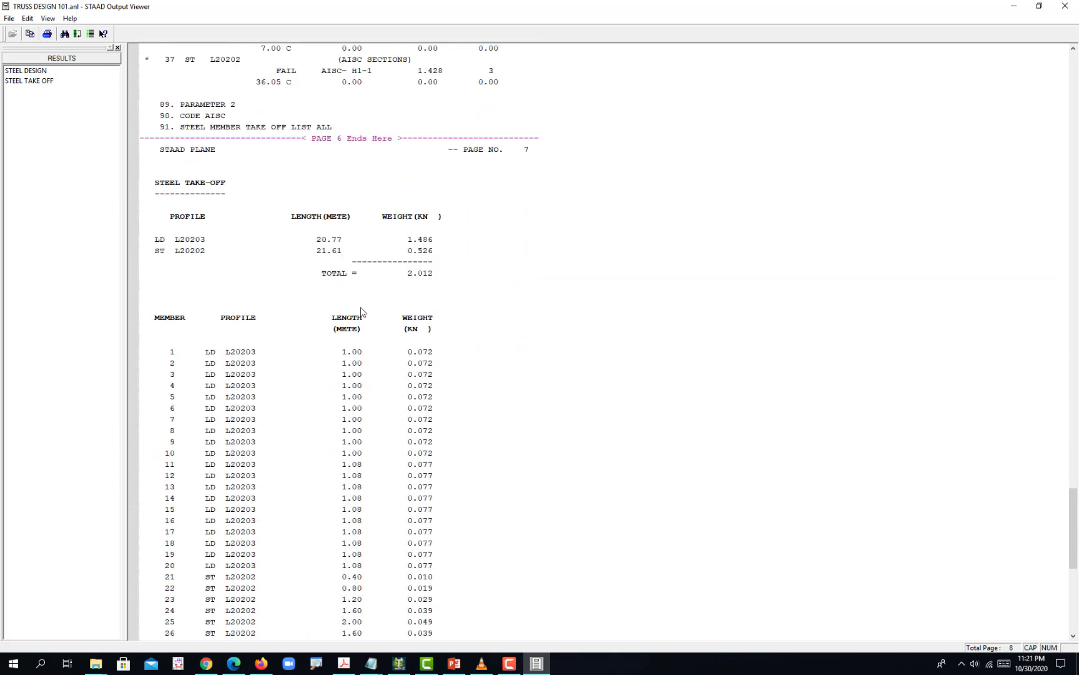
scroll(361, 311, up, 9)
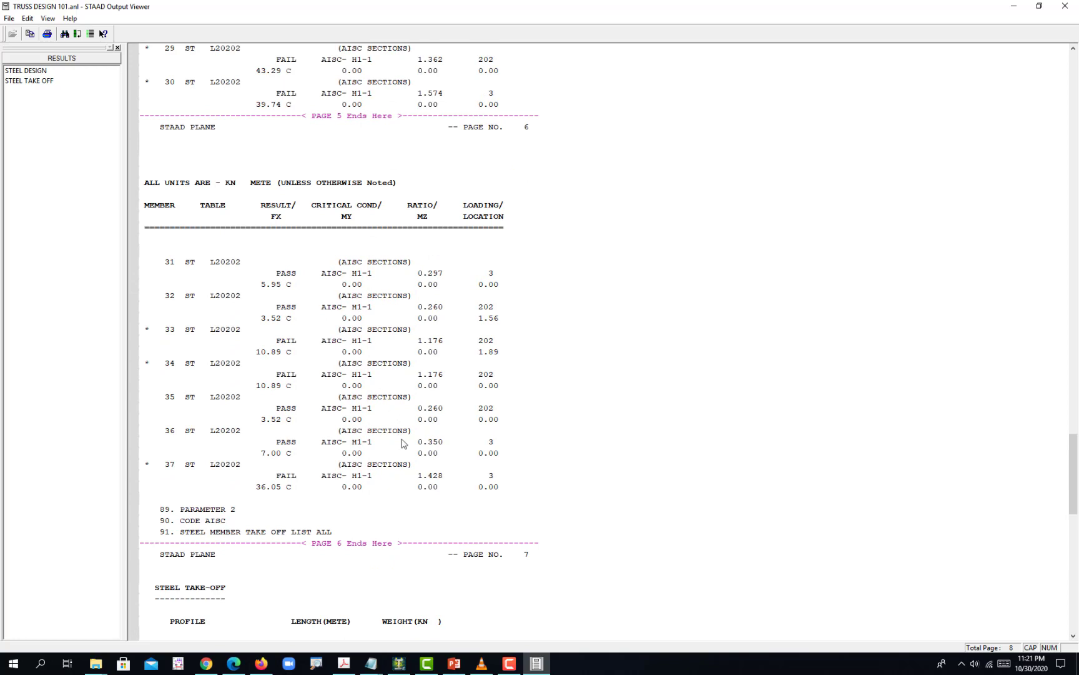
drag(325, 493, 247, 451)
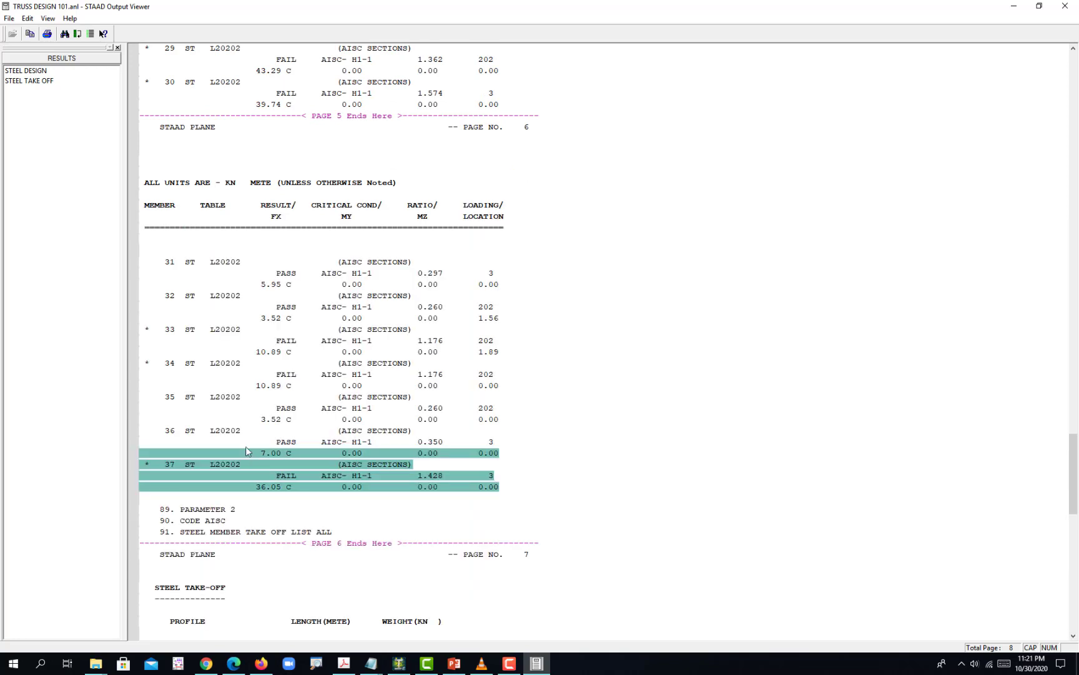
Step: Examine the profile, length and weight of each truss member in the steel take-off results
click(36, 83)
scroll(265, 273, down, 3)
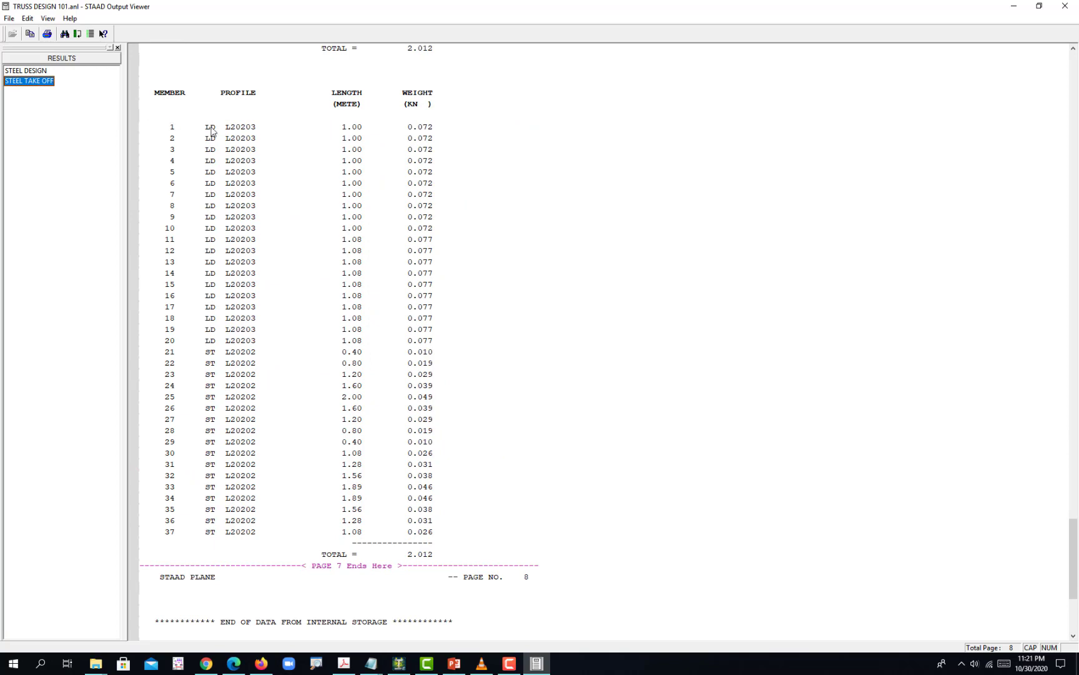
click(236, 130)
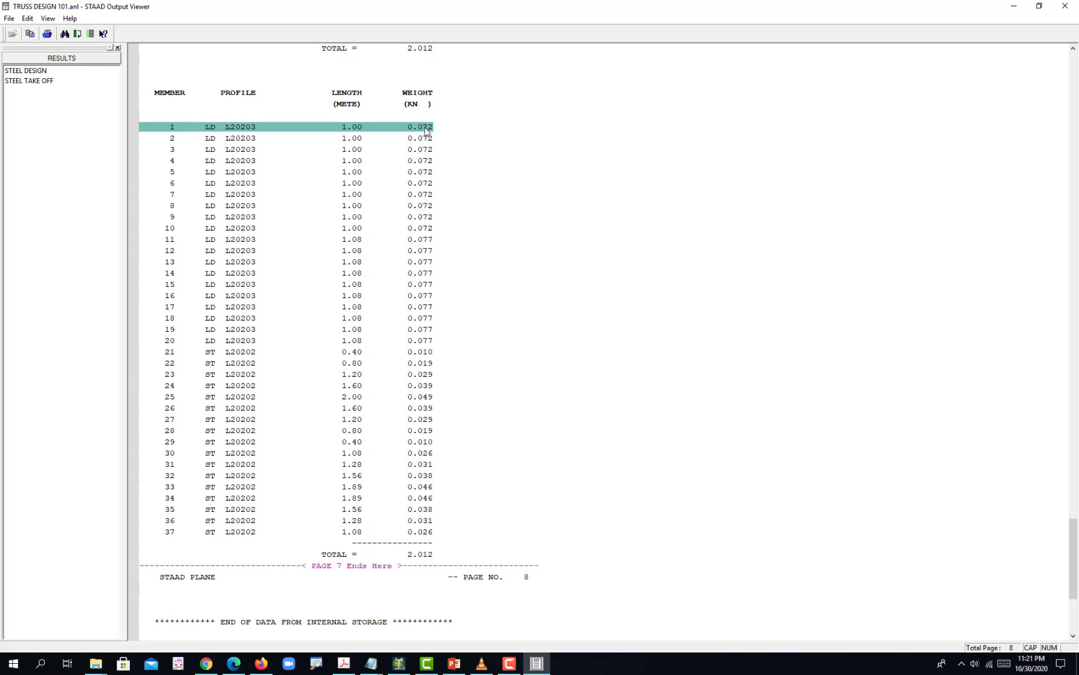
scroll(525, 332, down, 1)
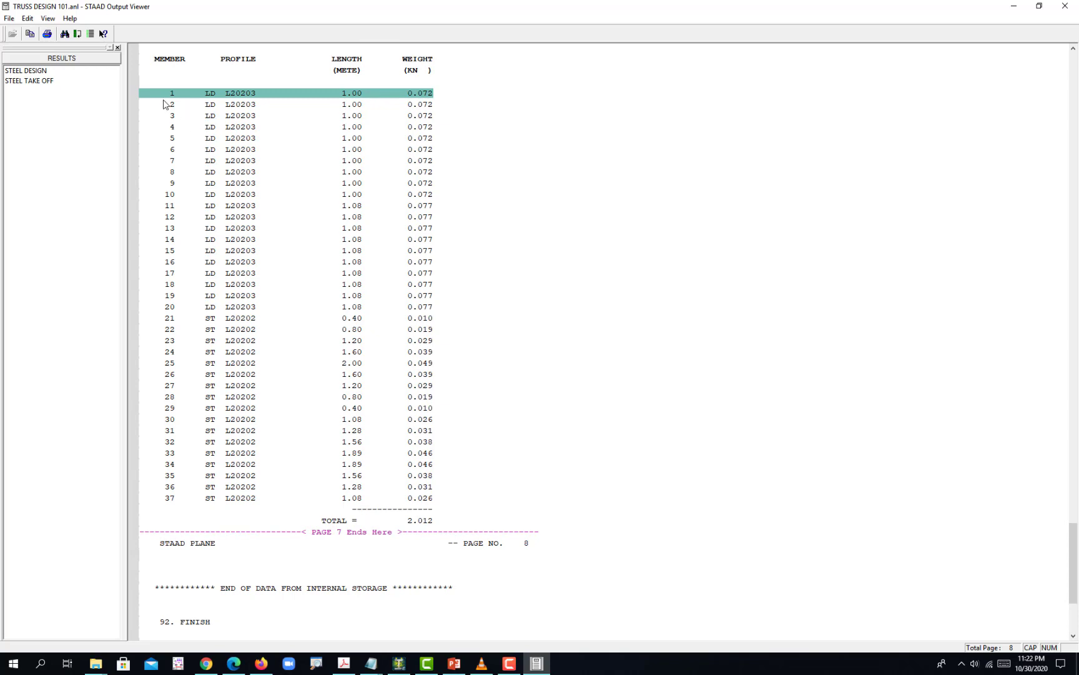
scroll(225, 440, down, 4)
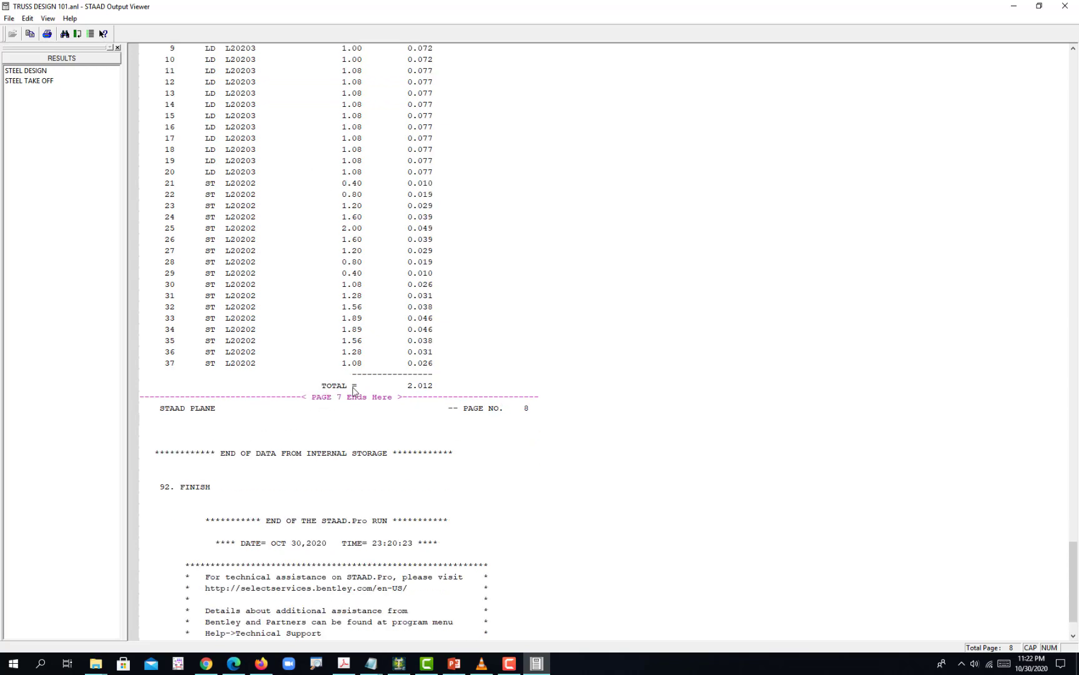
scroll(352, 388, up, 2)
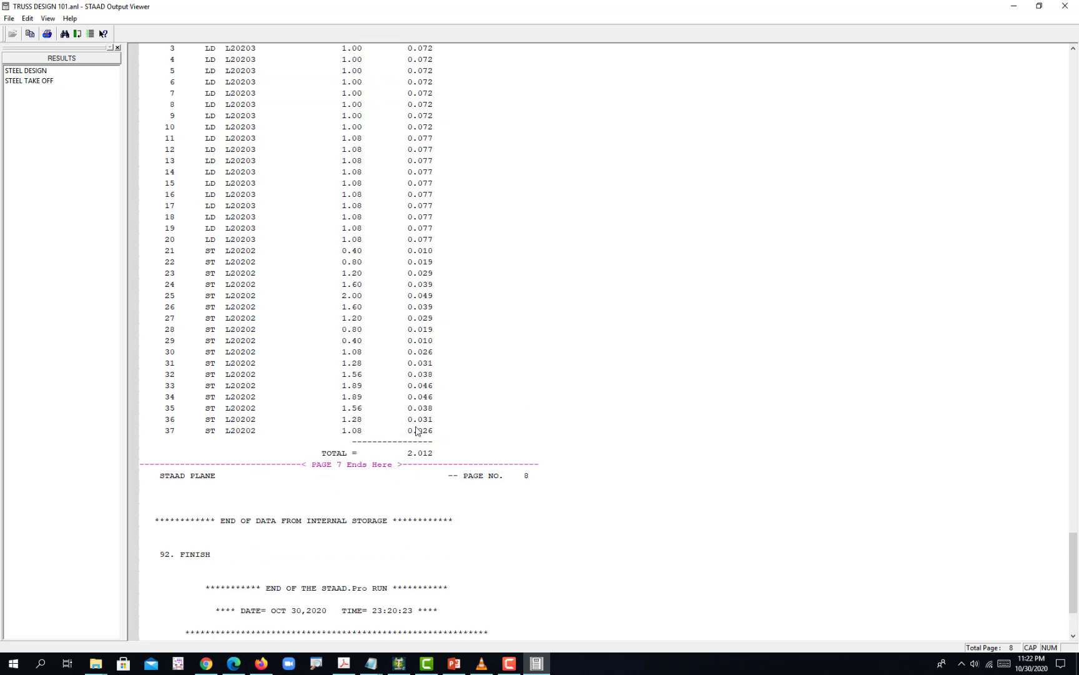
scroll(440, 459, up, 5)
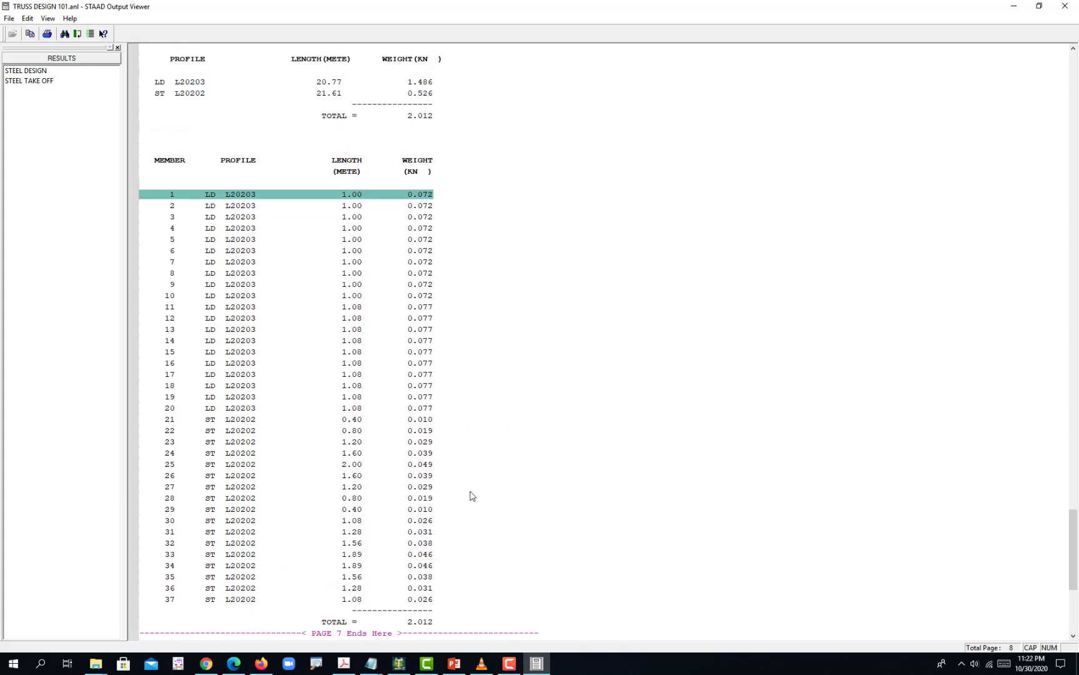
click(480, 510)
scroll(409, 336, up, 2)
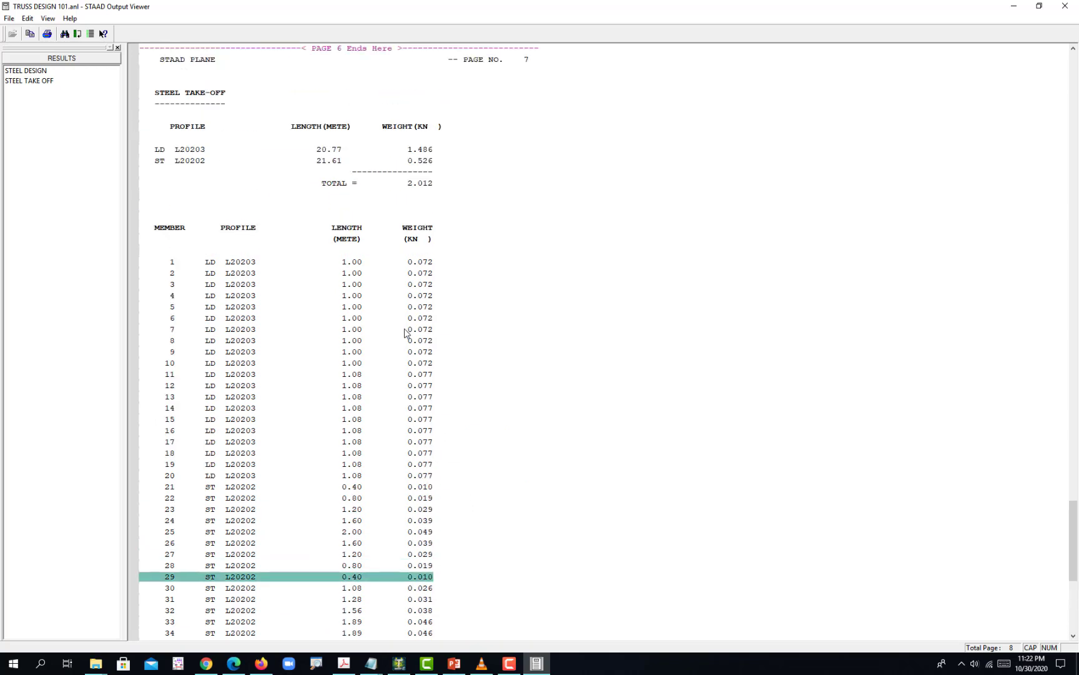
Step: Review the steel take-off summary by profile and close the output file to return to the truss model
drag(146, 87, 411, 196)
scroll(484, 207, up, 3)
scroll(258, 249, up, 3)
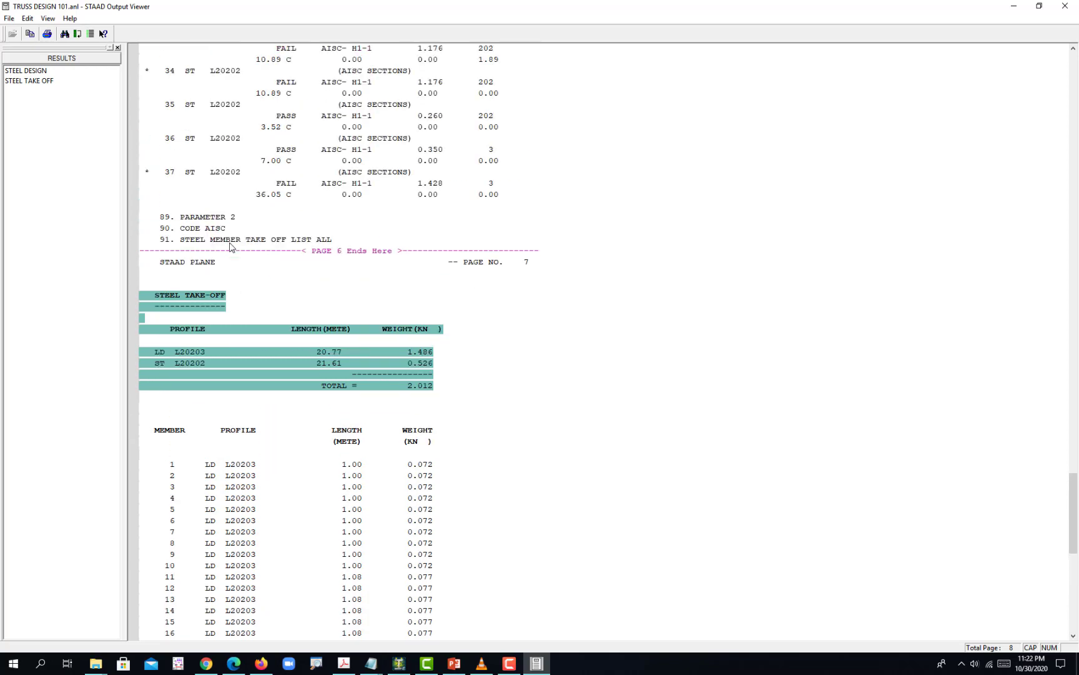
click(548, 374)
scroll(437, 381, down, 1)
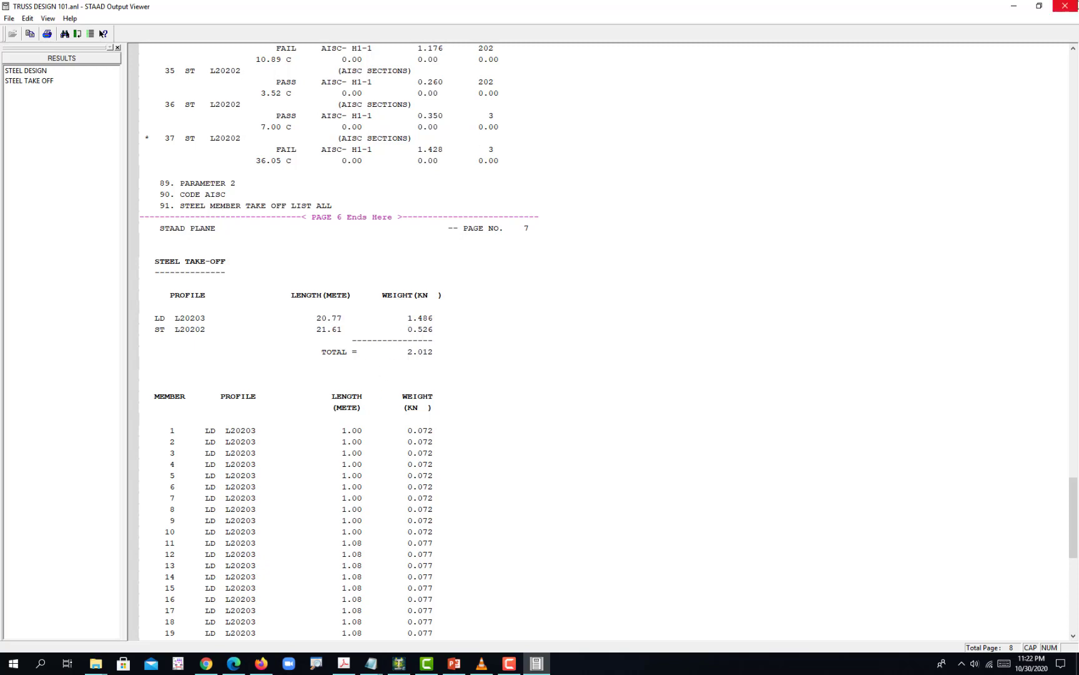
click(1076, 8)
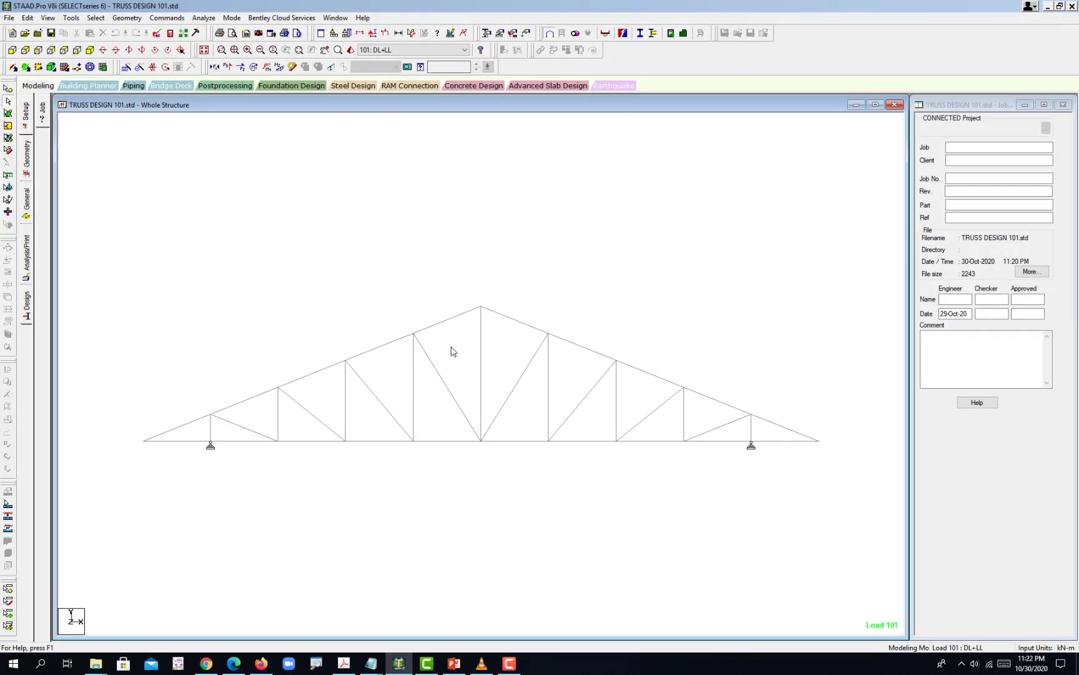
middle_drag(459, 370, 460, 348)
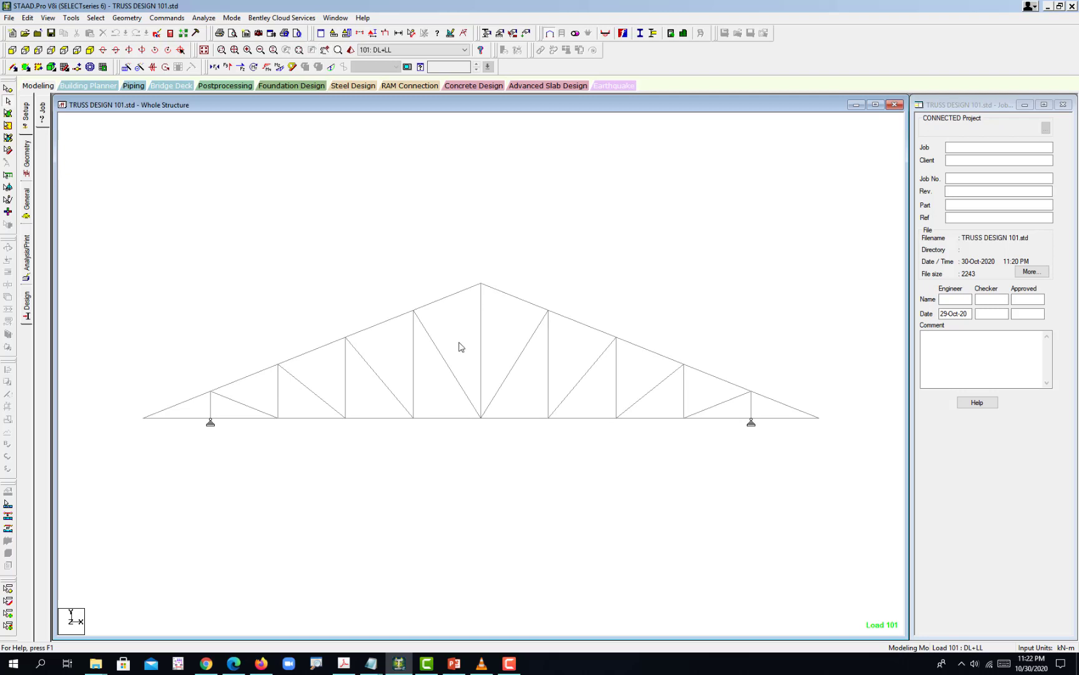
Step: Open the postprocessing results with all load cases, from 1 DEAD LOAD through 205 0.9DL+WL, included in the results envelope
click(228, 86)
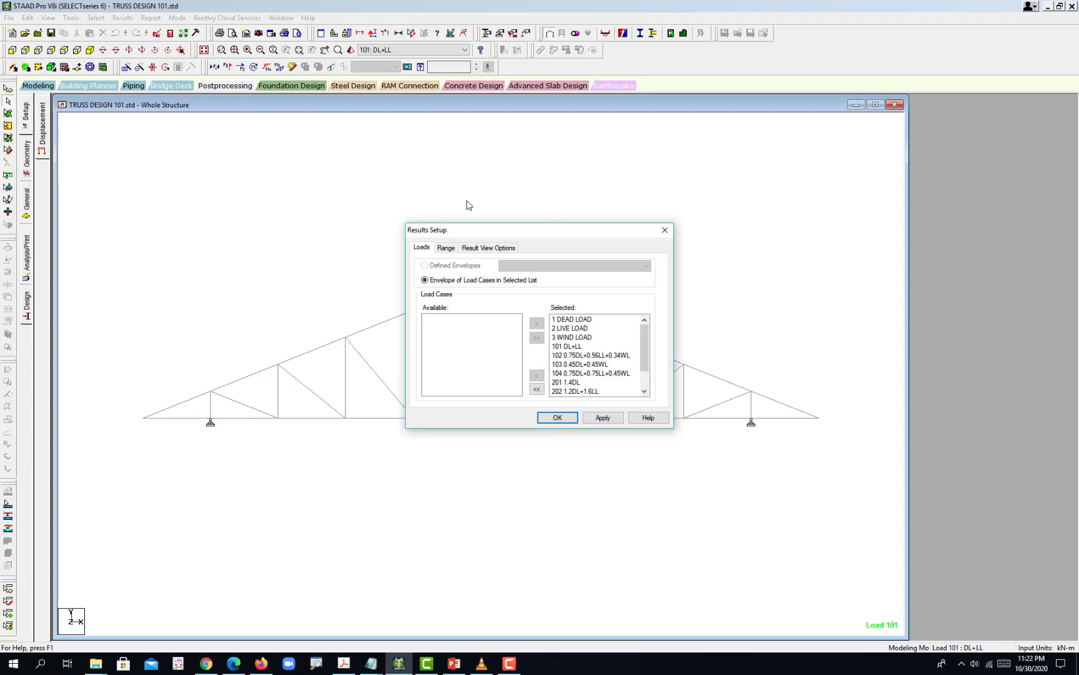
drag(587, 319, 598, 395)
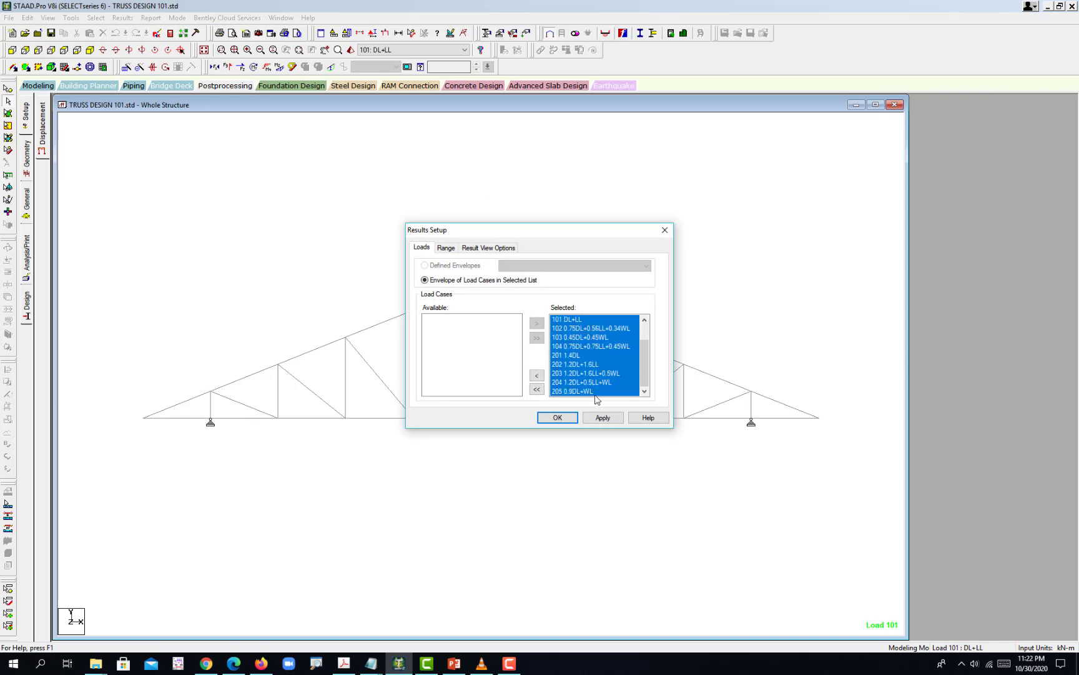
scroll(629, 363, up, 1)
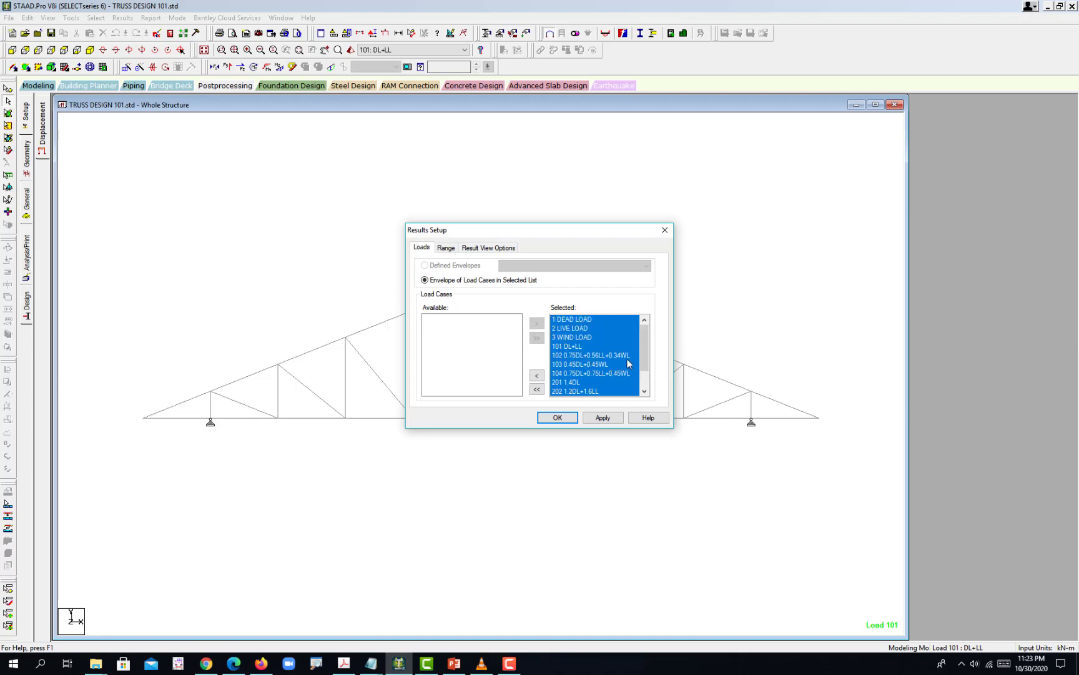
click(597, 321)
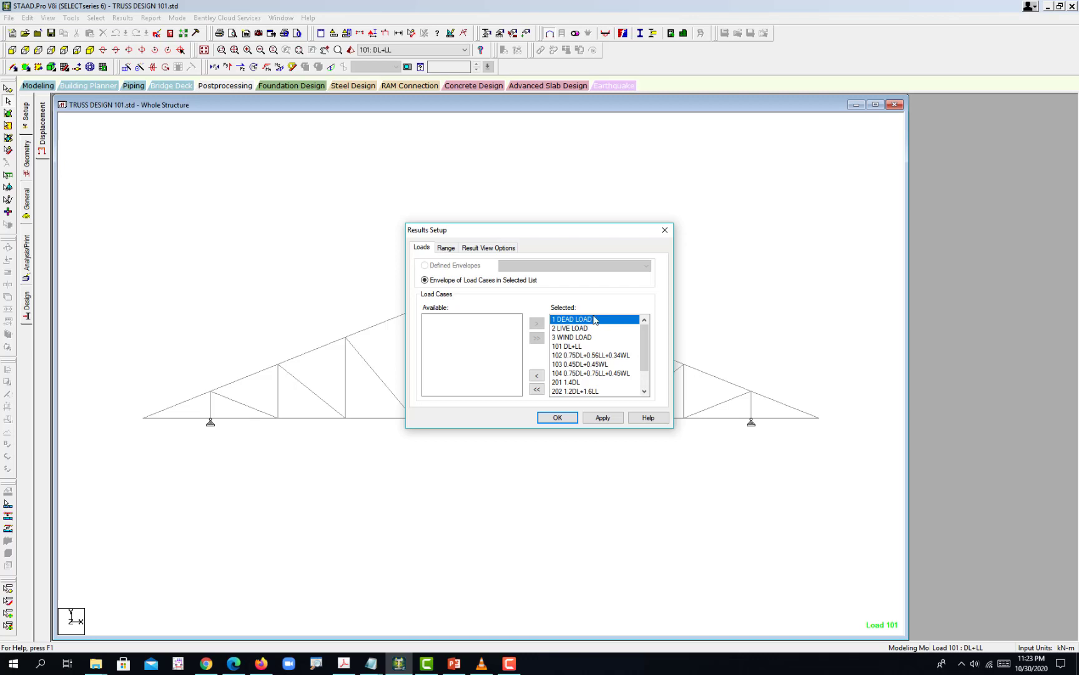
drag(643, 350, 651, 383)
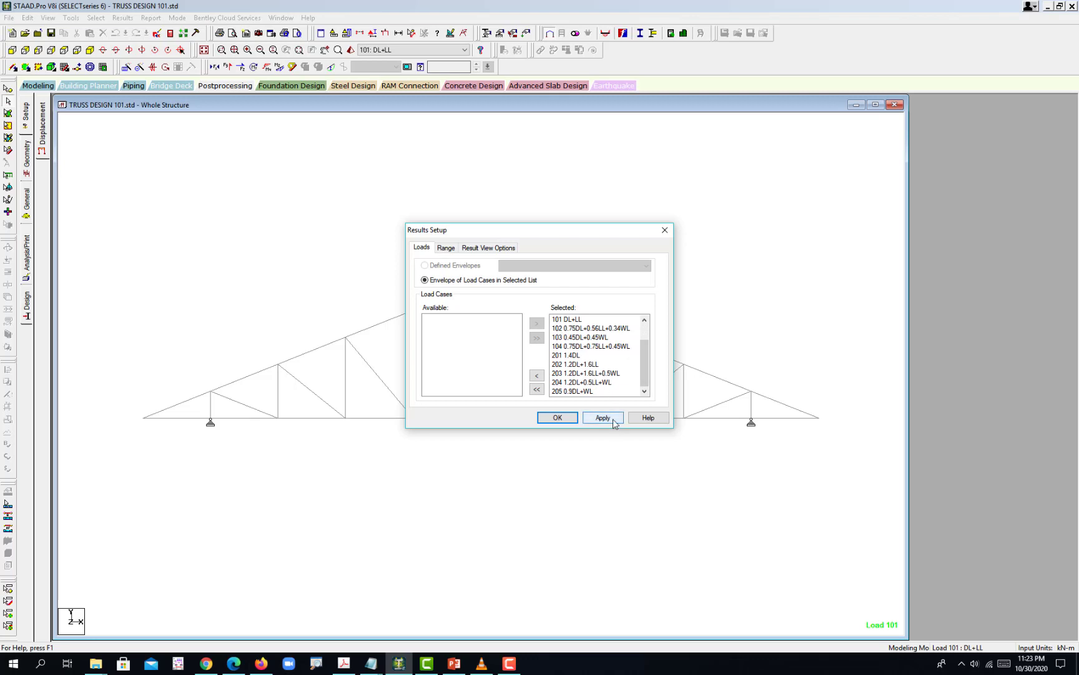
click(566, 418)
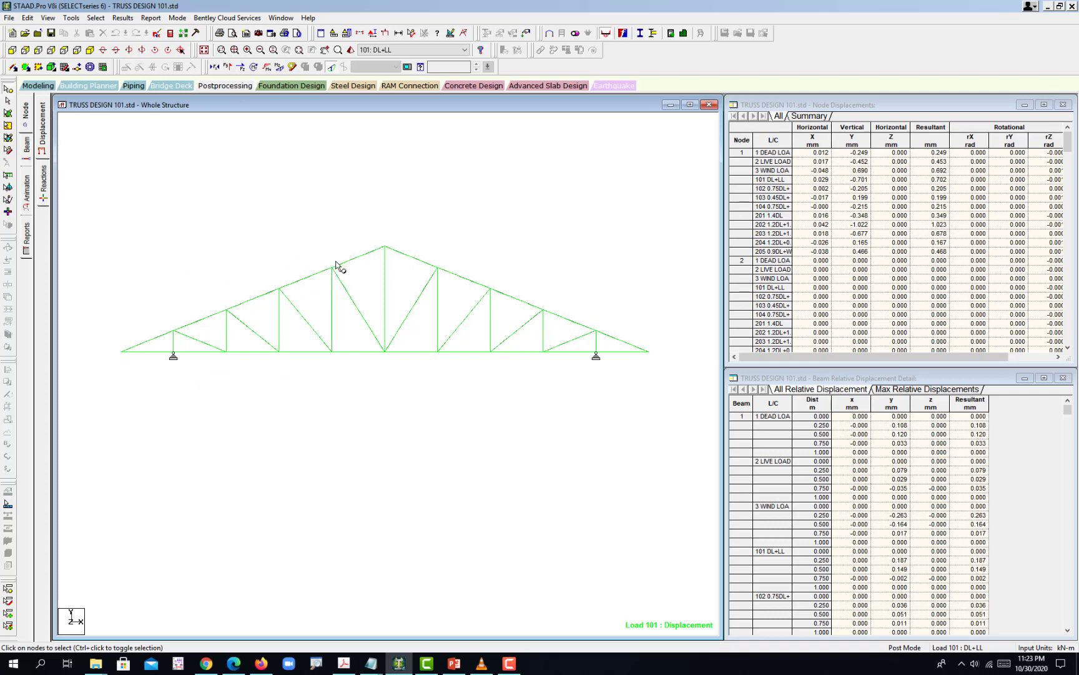
Step: Display the beam unity check results and examine the ratios of the top chord and web members on the truss
click(26, 147)
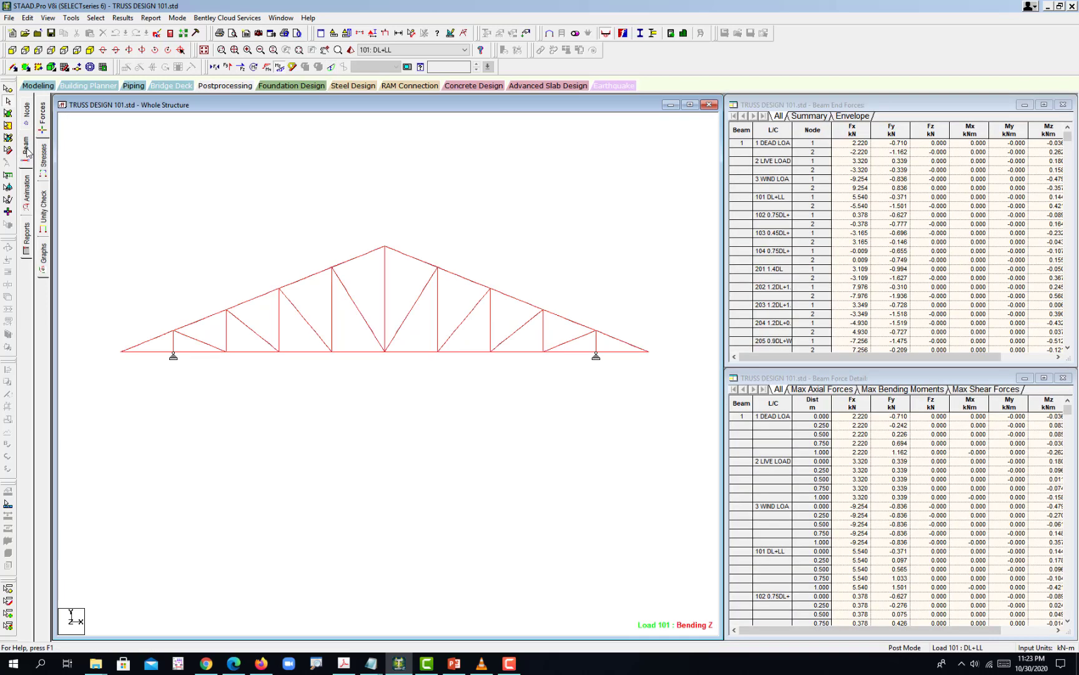
click(45, 212)
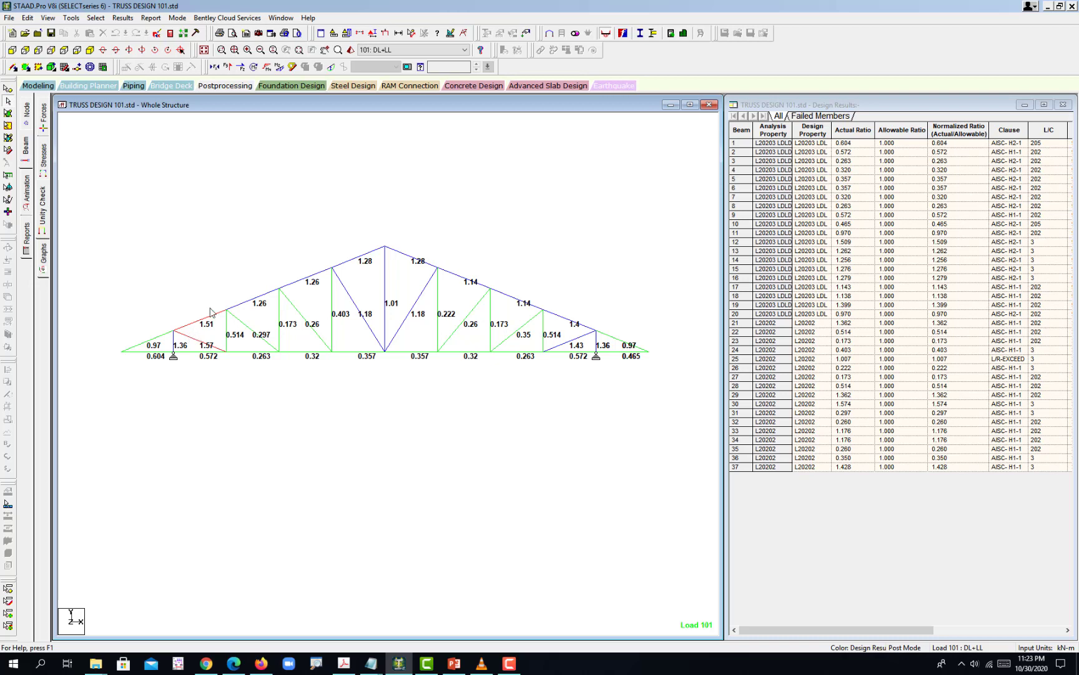
mouse_move(206, 326)
mouse_move(580, 340)
Step: Return to the truss model and review the section properties assigned to its chord and web members
click(38, 86)
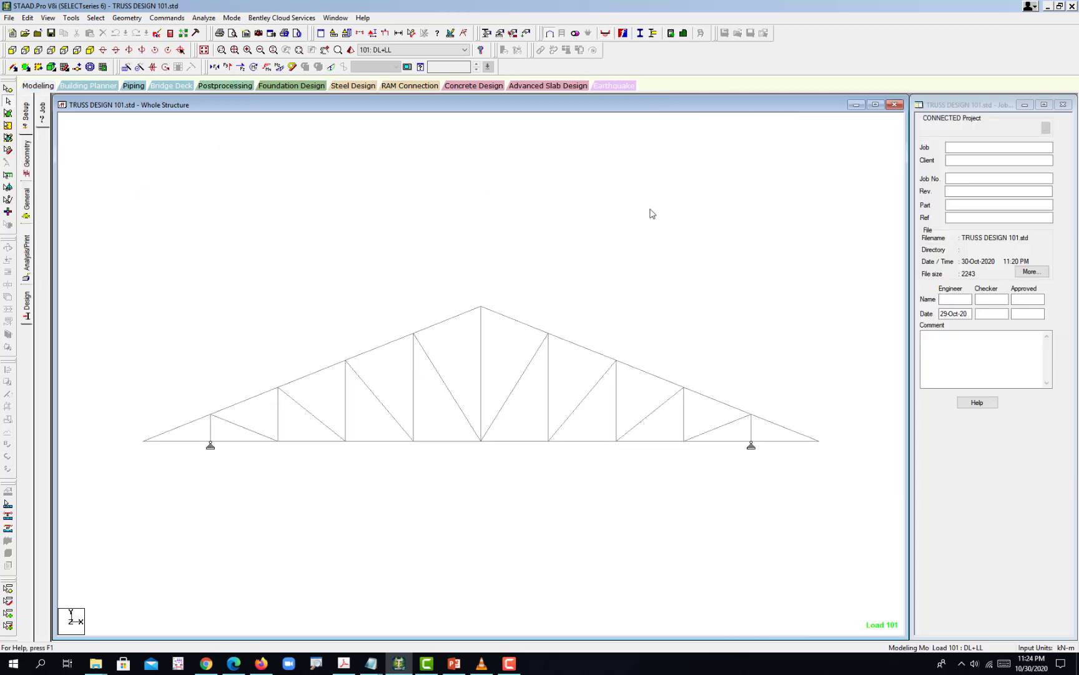
click(25, 206)
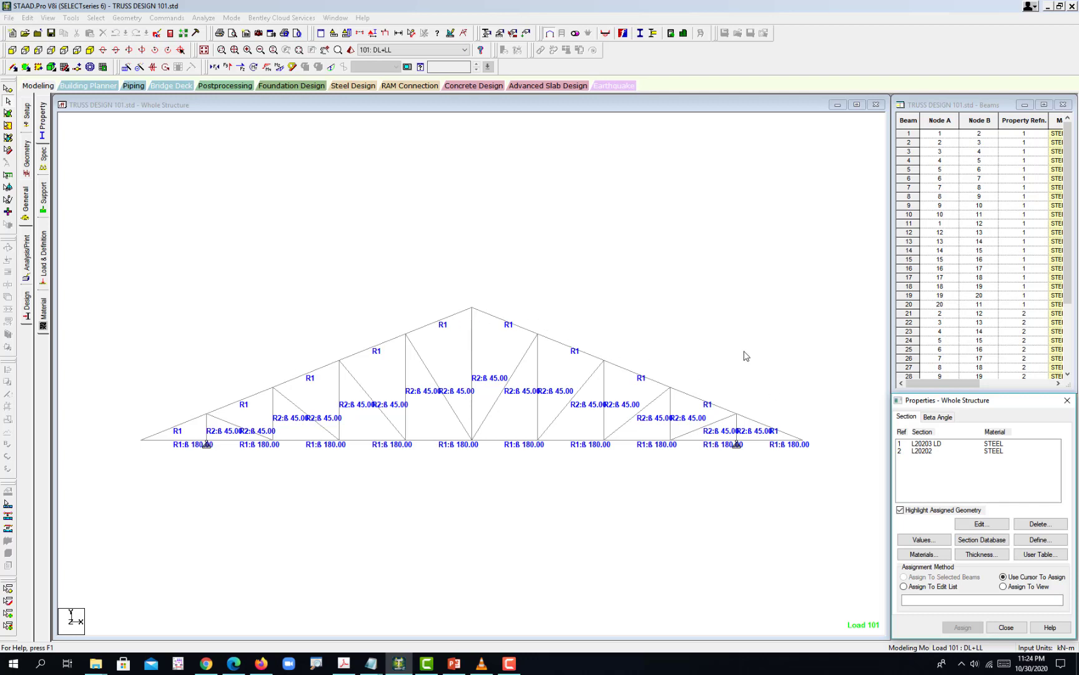
middle_drag(555, 416, 553, 351)
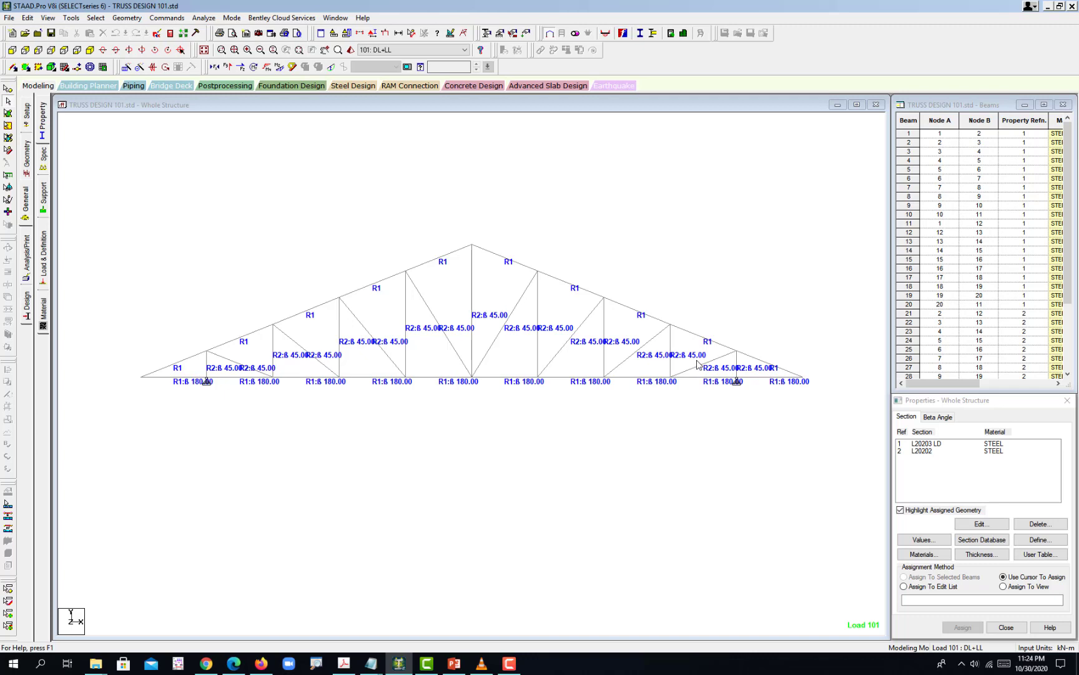
middle_drag(727, 420, 725, 415)
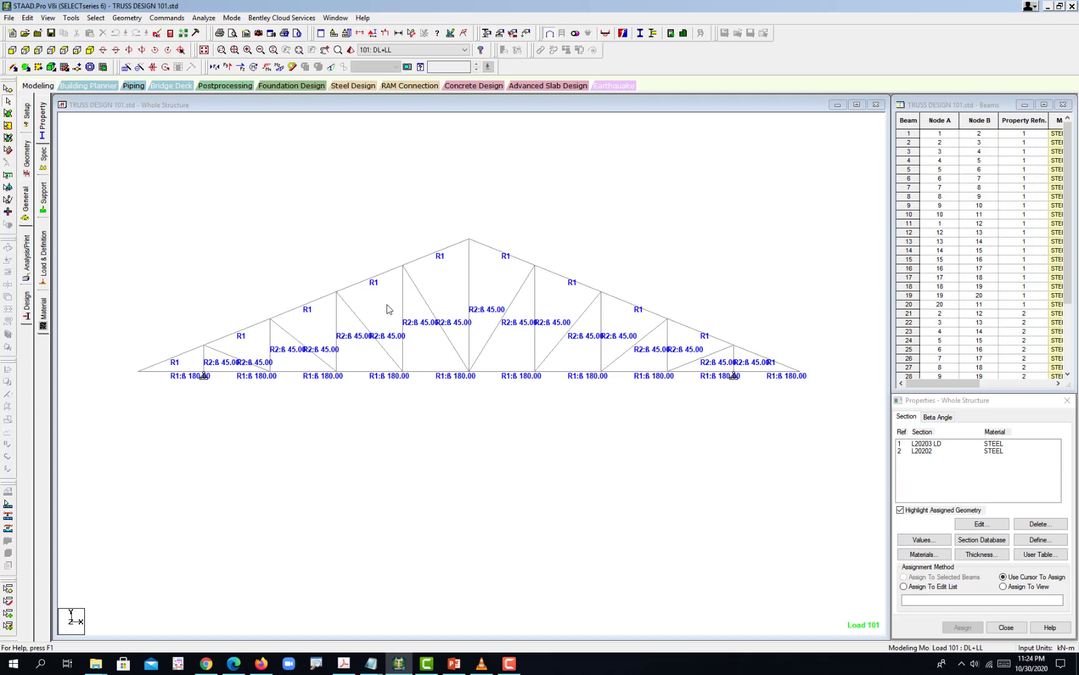
middle_drag(387, 306, 417, 303)
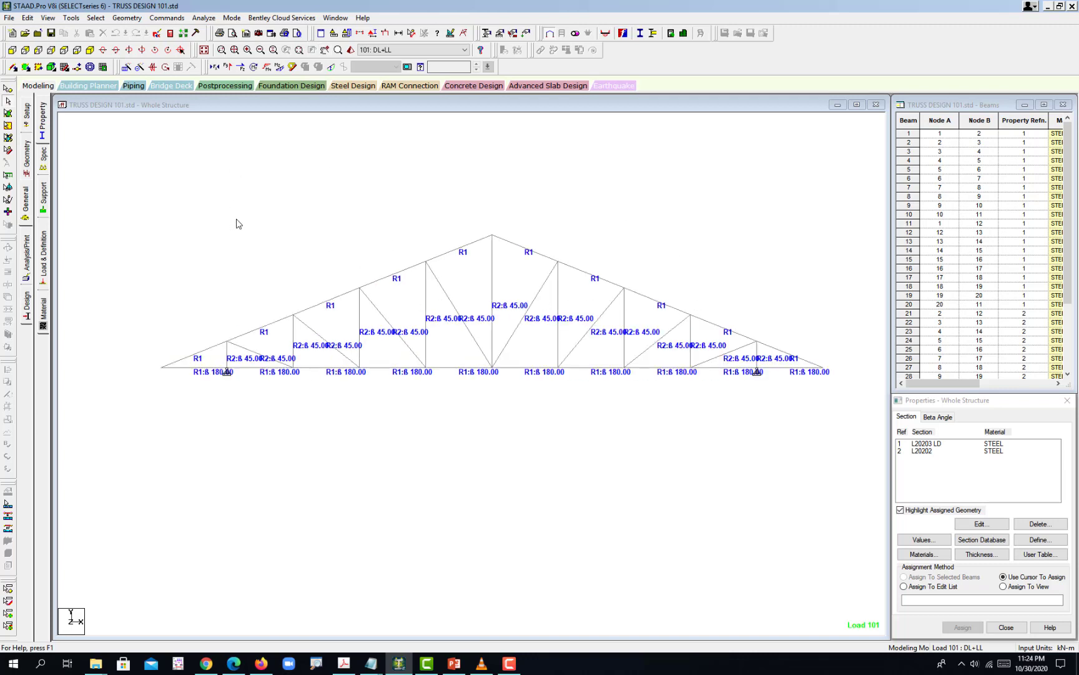
middle_drag(450, 292, 440, 297)
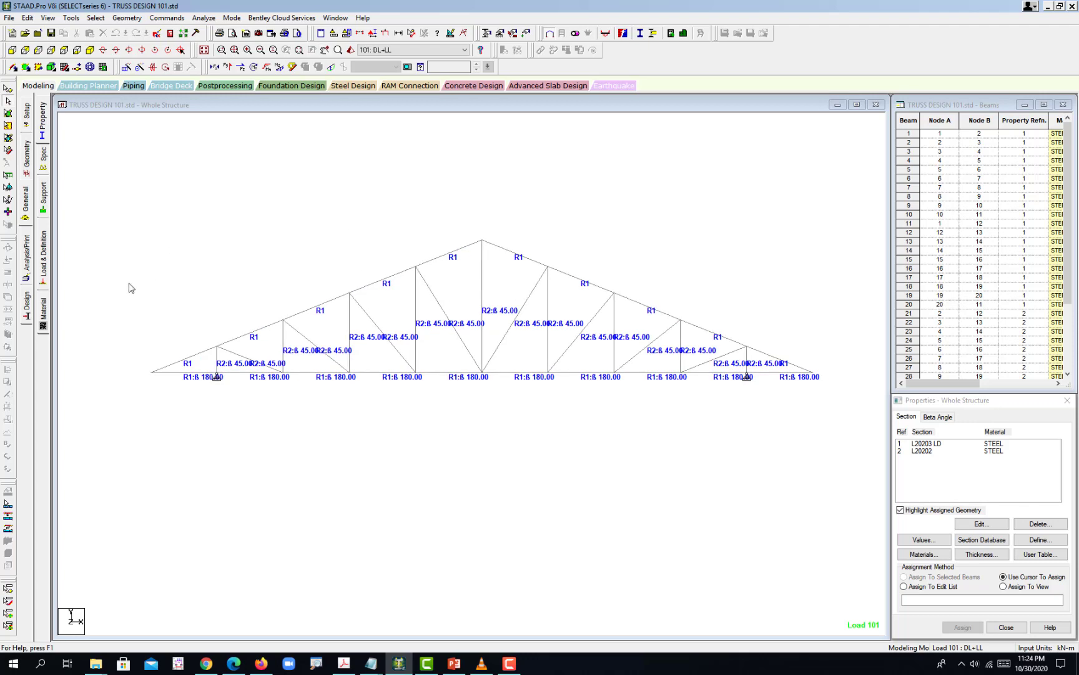
Step: Add a SELECT OPTIMIZED command to the AISC ASD steel design commands
click(25, 305)
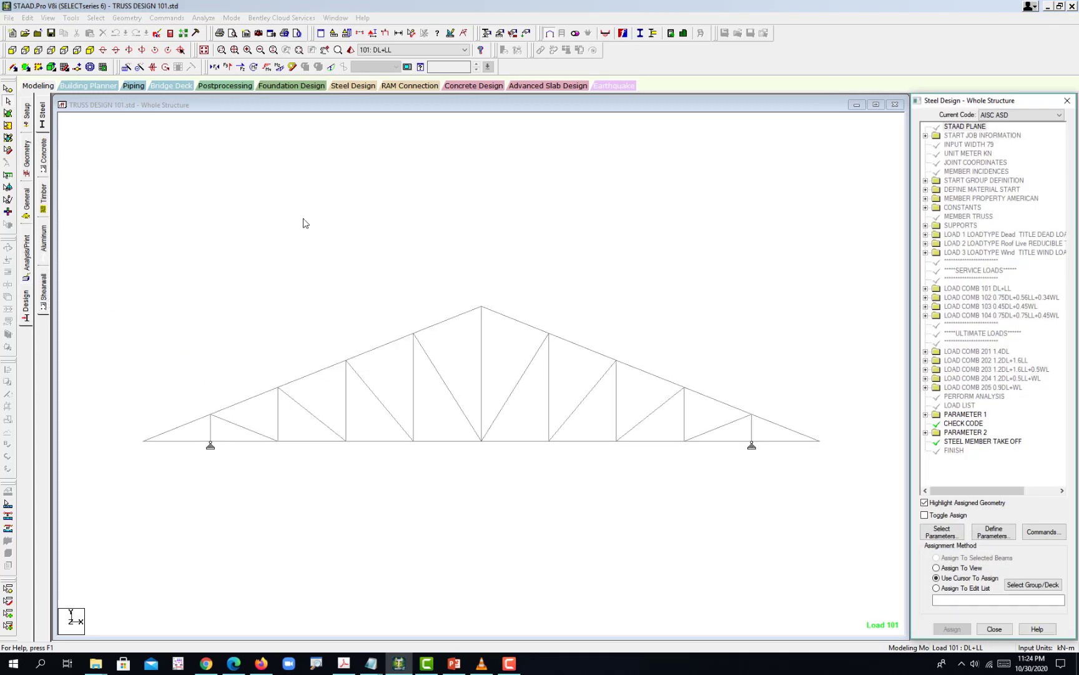
click(1043, 532)
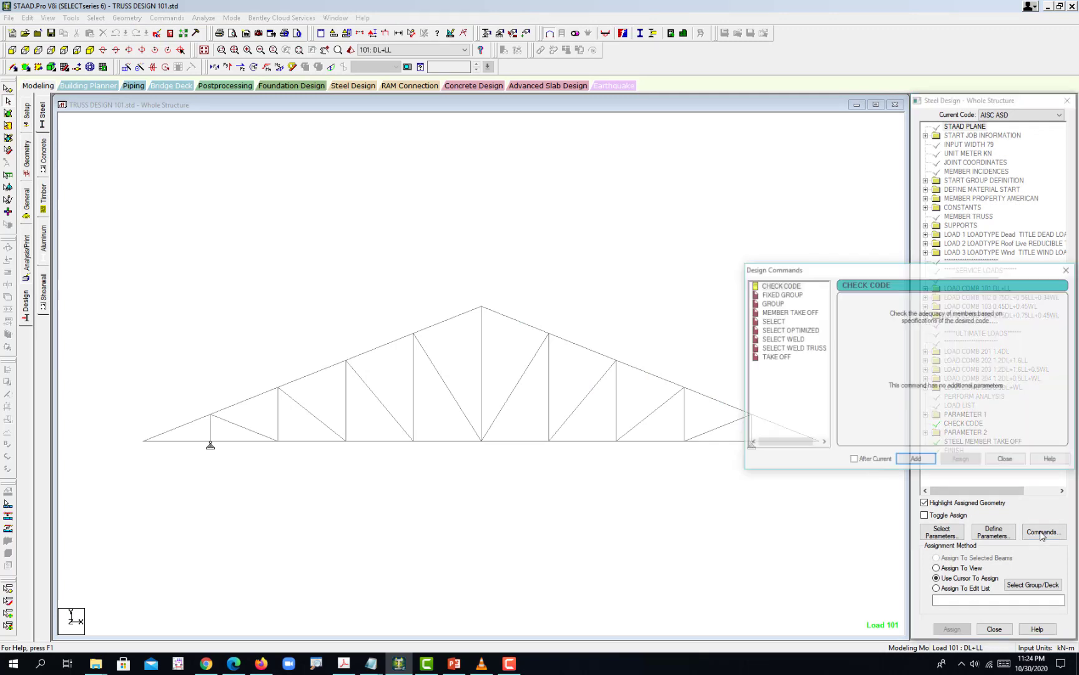
drag(933, 270, 669, 190)
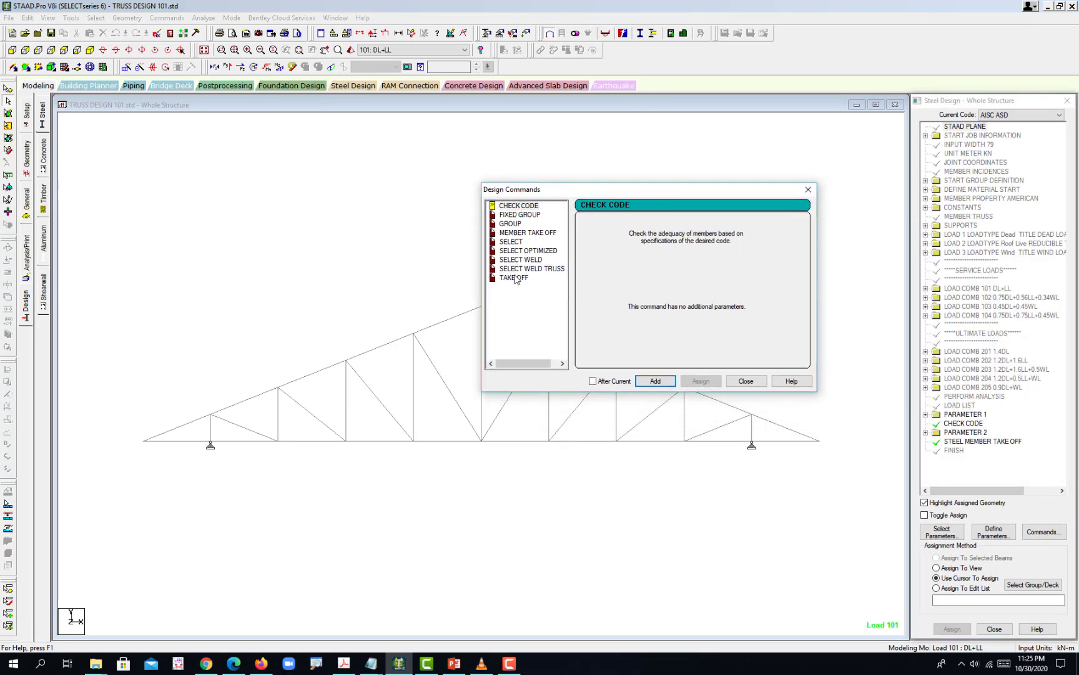
click(526, 252)
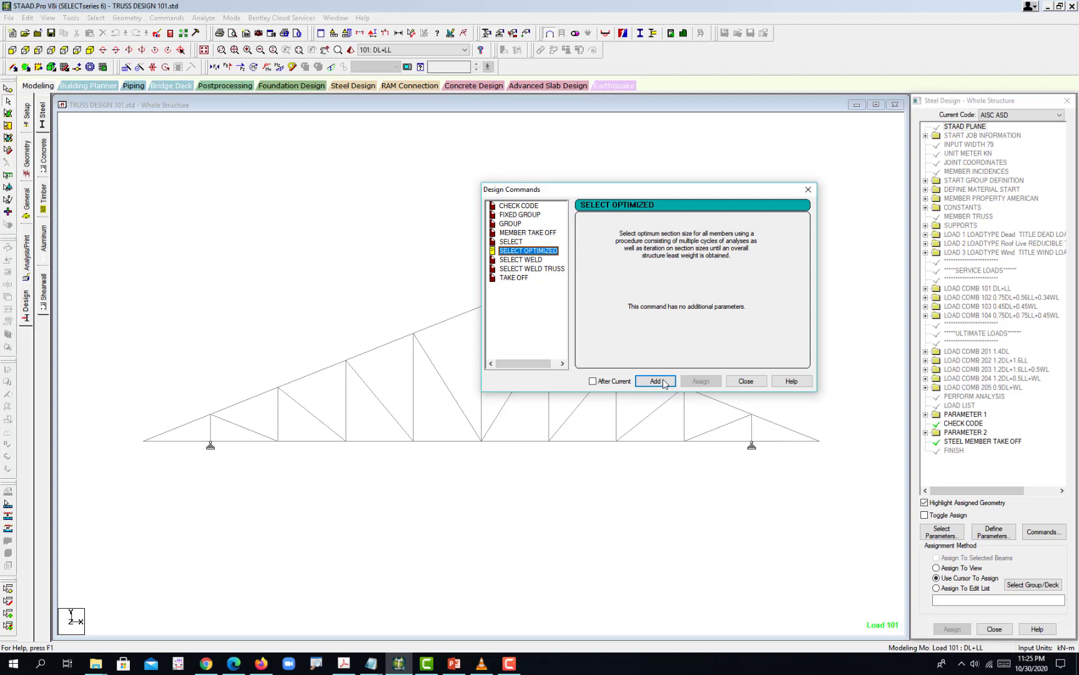
click(665, 389)
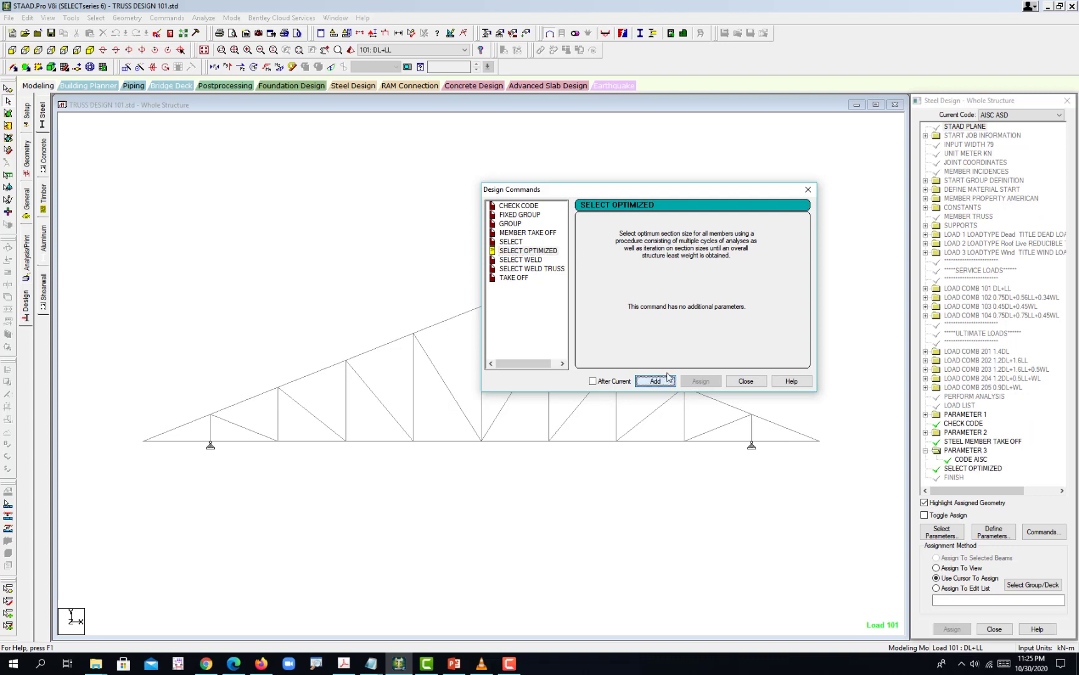
click(809, 189)
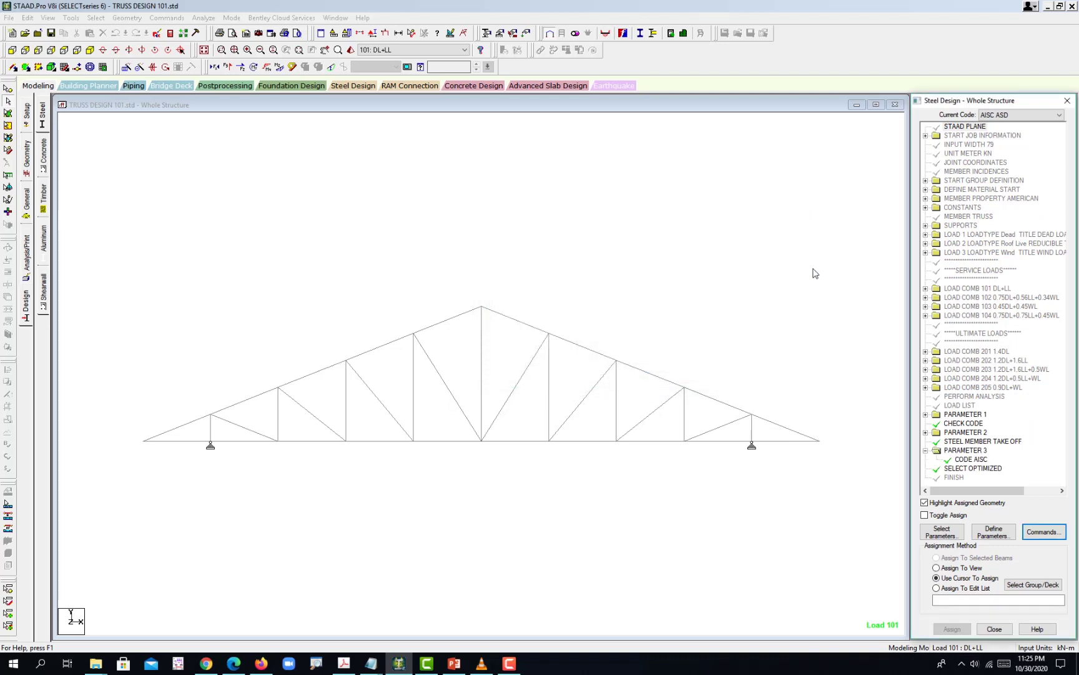
Step: Run the analysis with the member optimization, proceeding without a re-analysis instruction, and open the output file
click(208, 18)
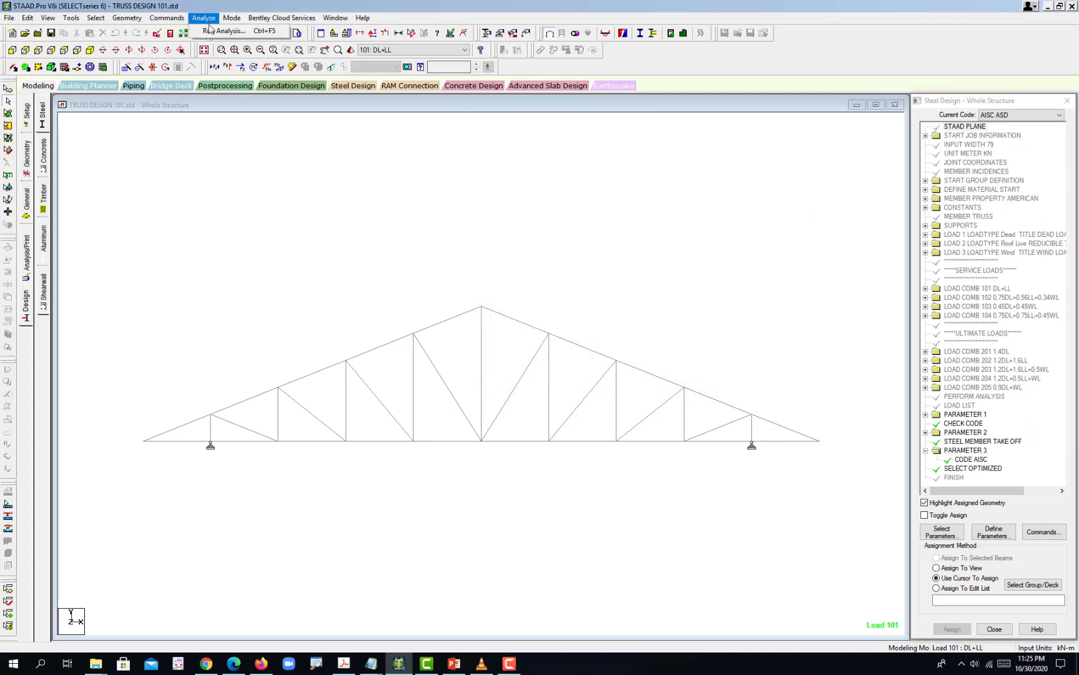
click(219, 29)
click(487, 359)
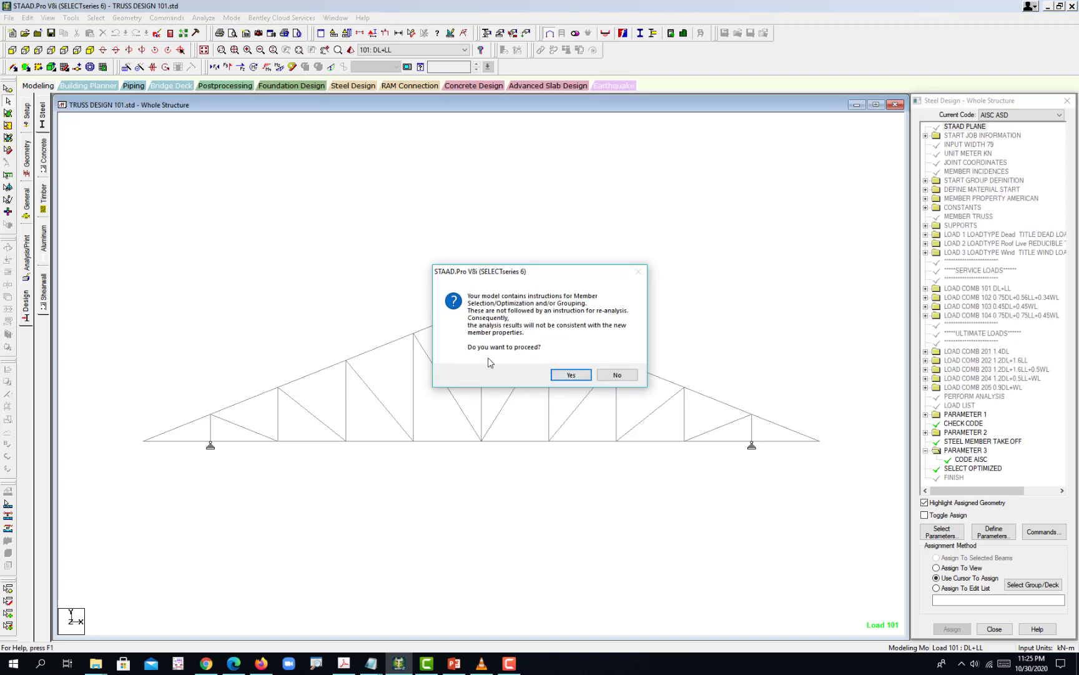
click(571, 375)
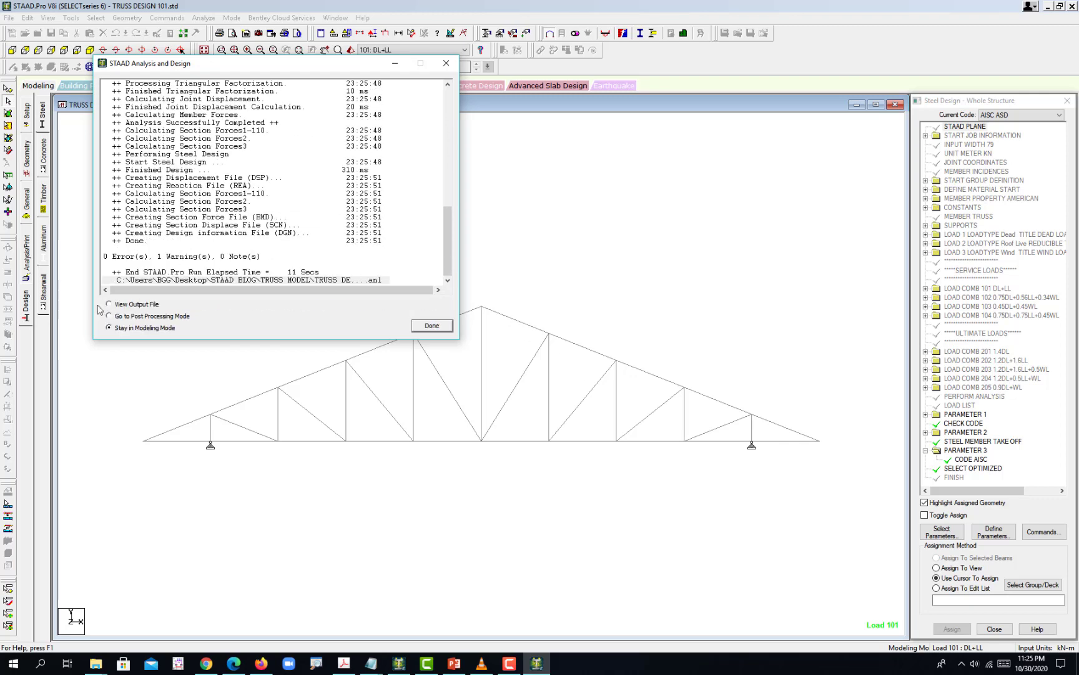
click(137, 304)
click(434, 334)
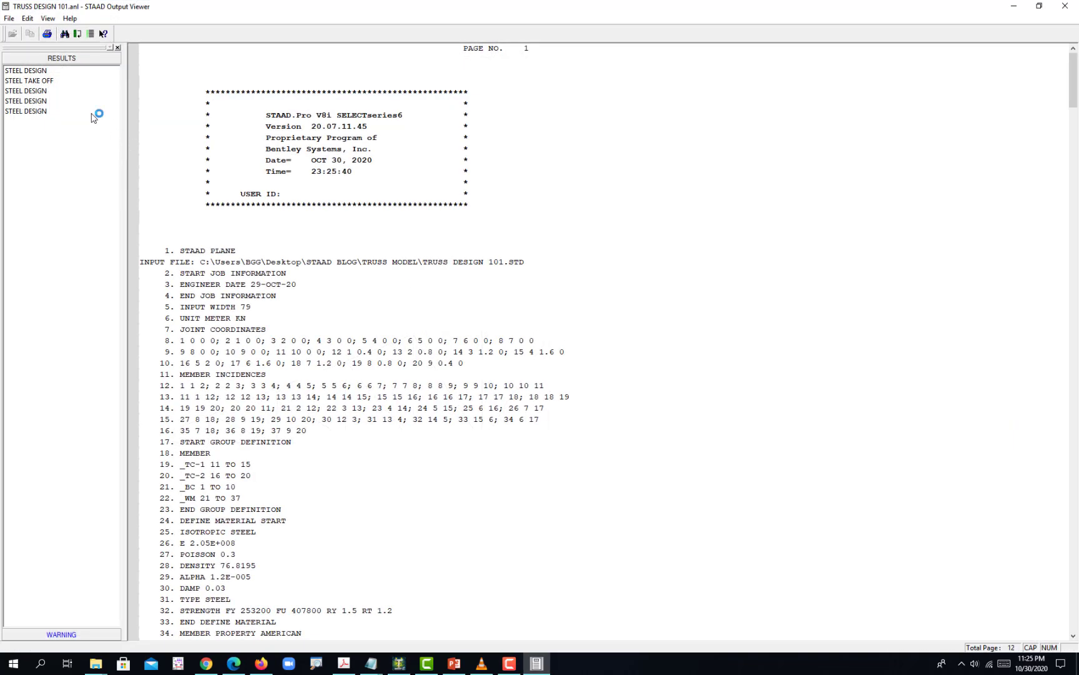
Step: Read the analysis warning in the output file, then close the file to return to the truss model
click(94, 635)
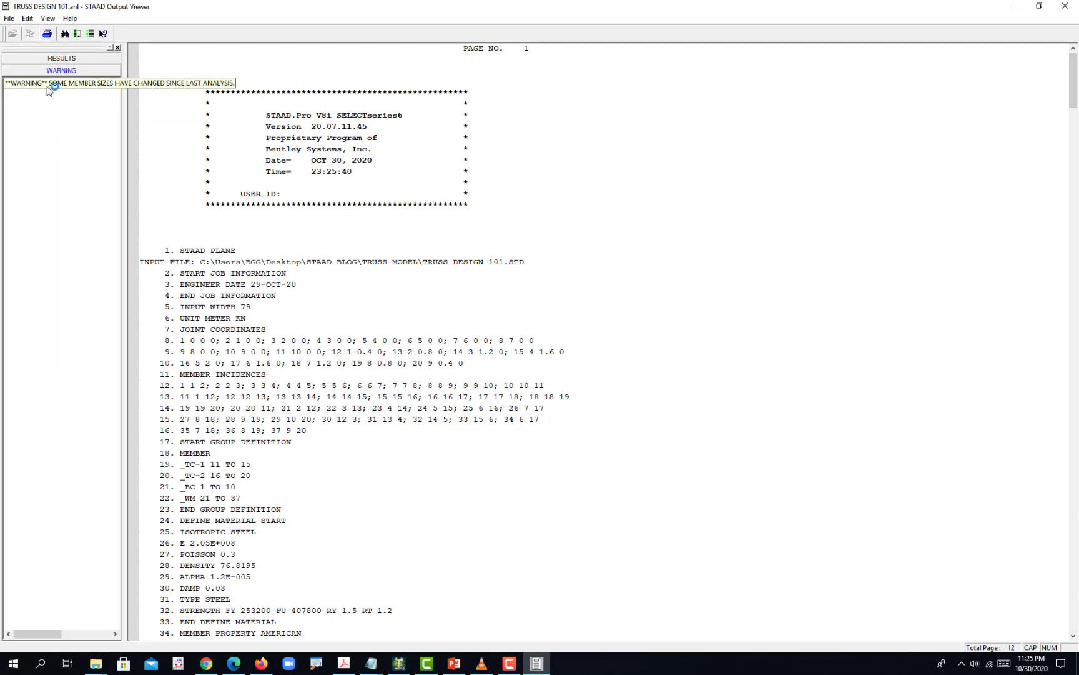
click(49, 83)
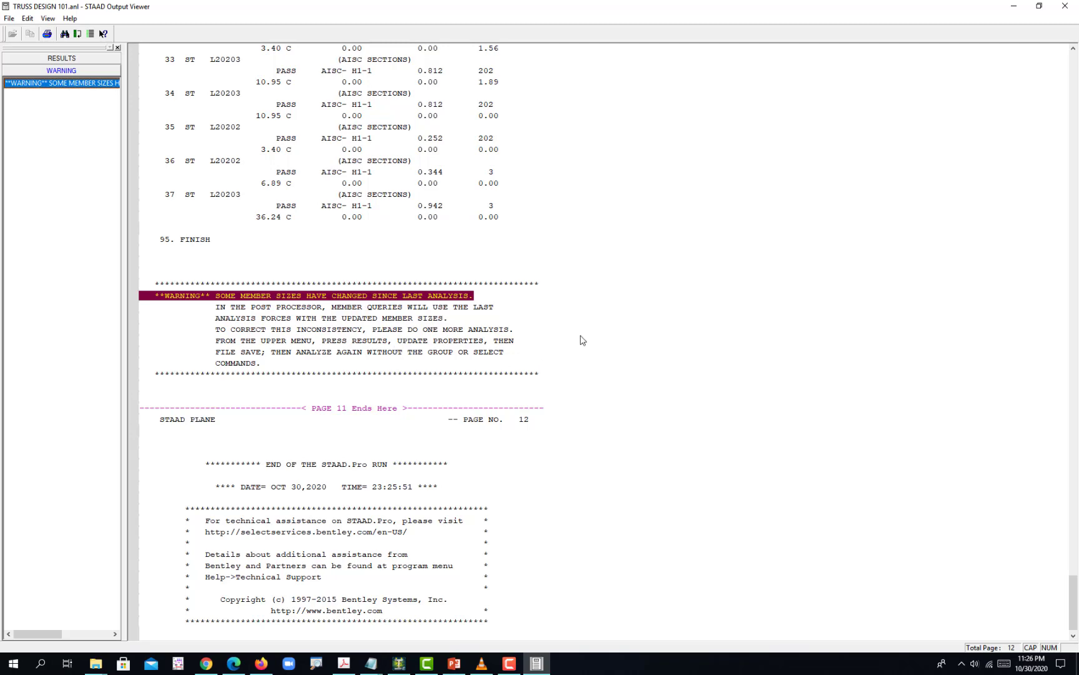
click(1065, 6)
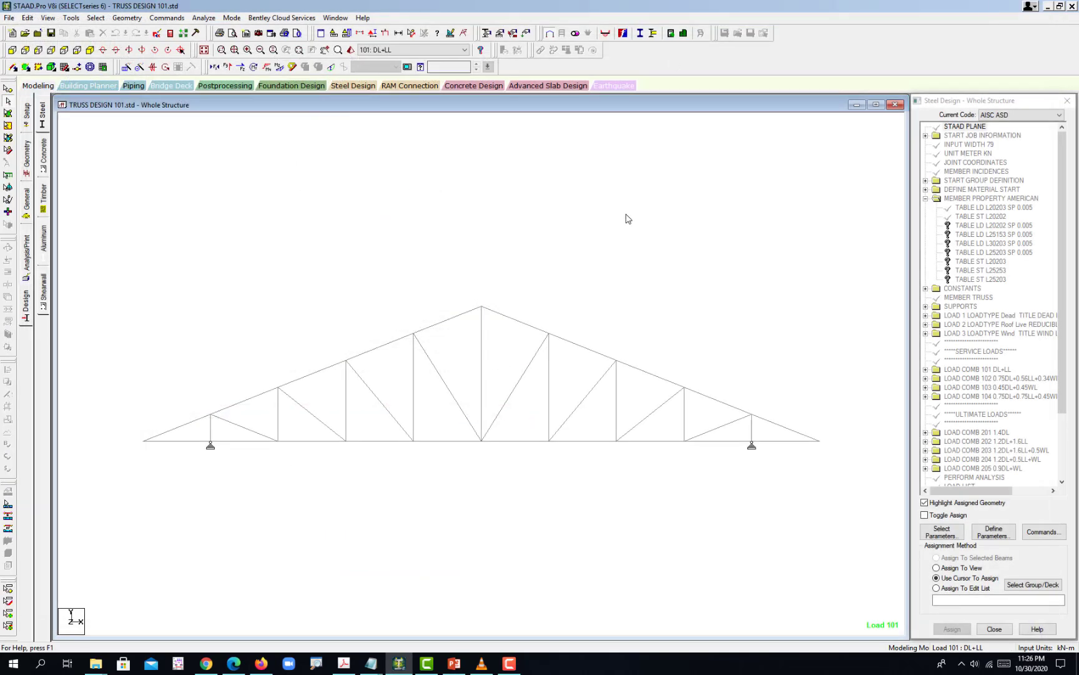
Step: Display the postprocessing unity check ratios for the optimized truss members
click(233, 87)
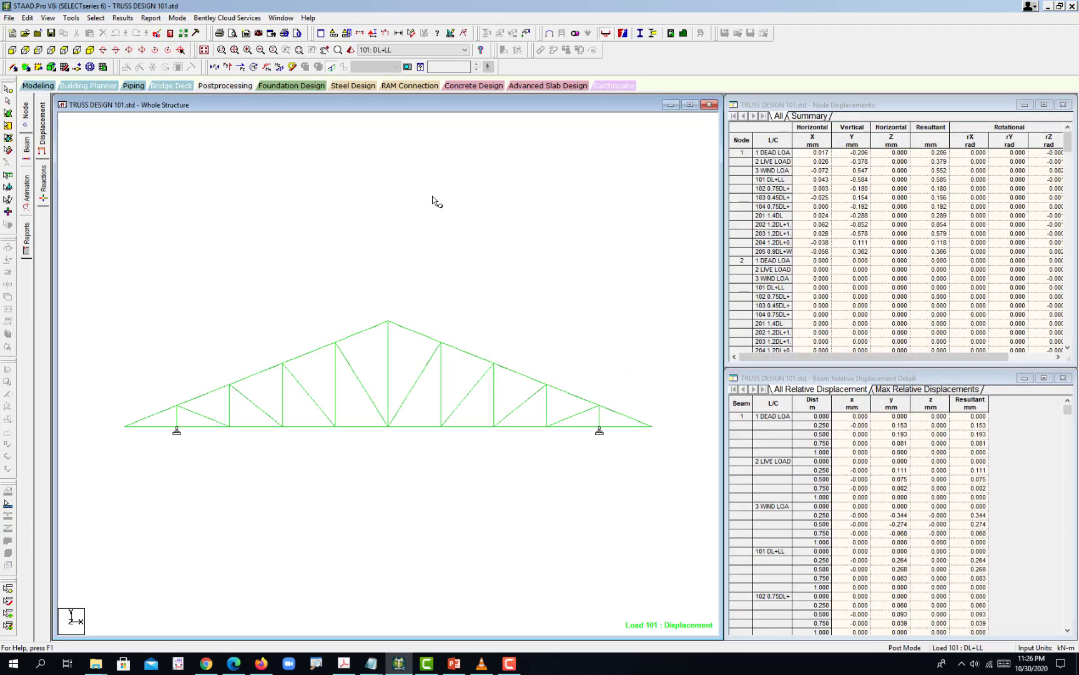
click(24, 150)
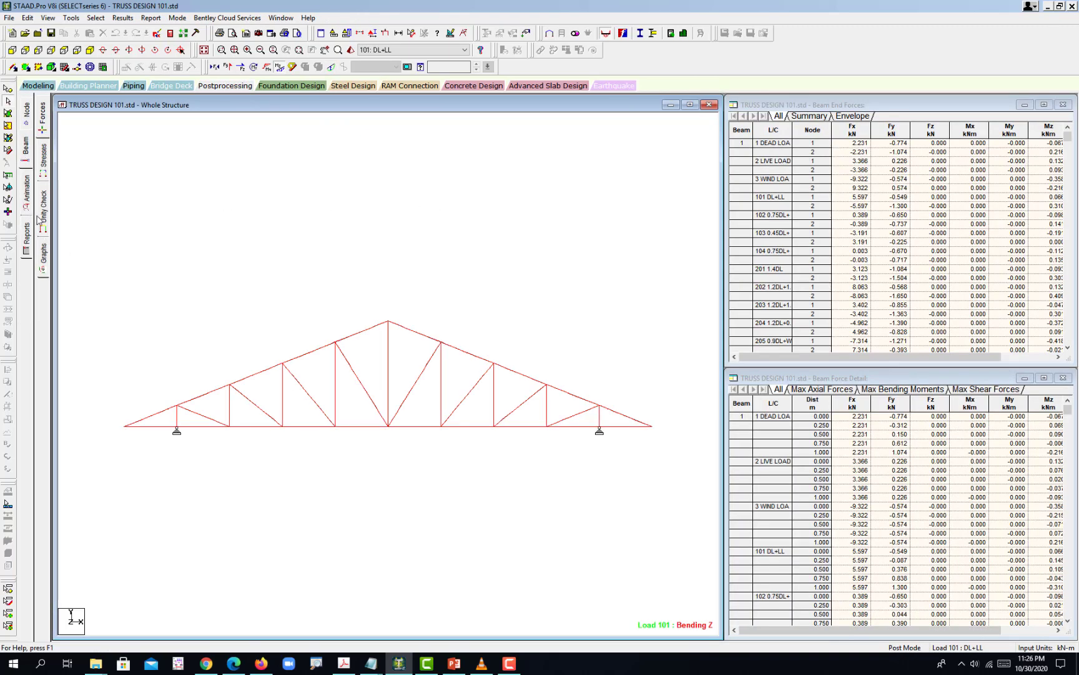
click(41, 216)
middle_drag(374, 387, 371, 340)
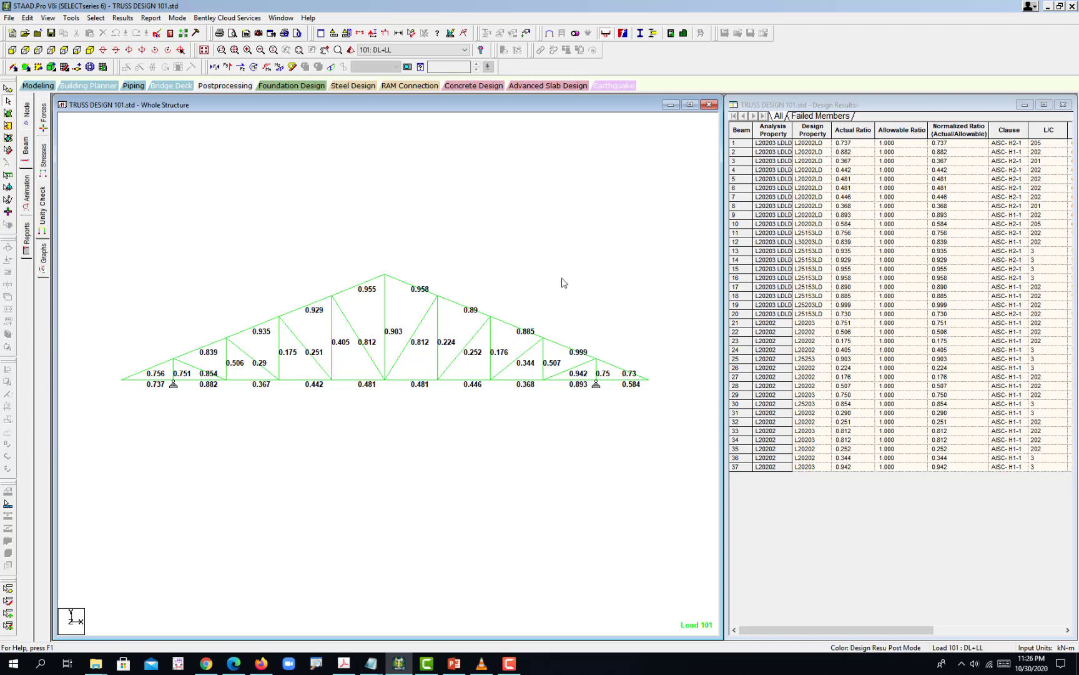
Step: Widen the Analysis Property column of the design results and compare analysis and design sections for beams 1, 2, 9, 10, 11 and 12
drag(792, 129, 818, 130)
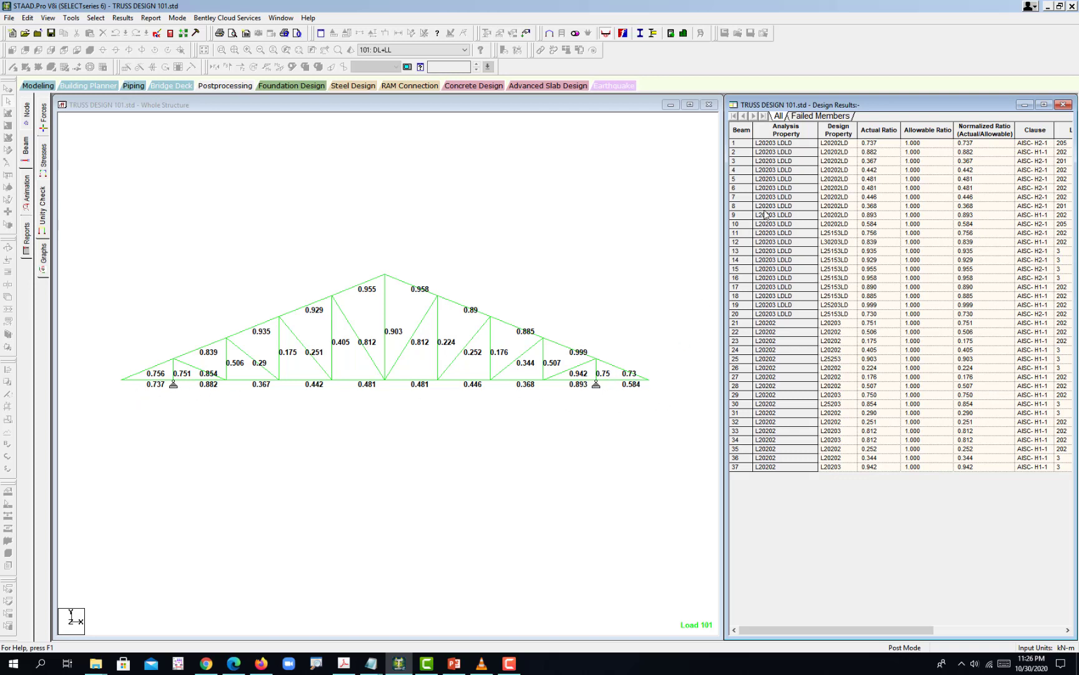
click(767, 145)
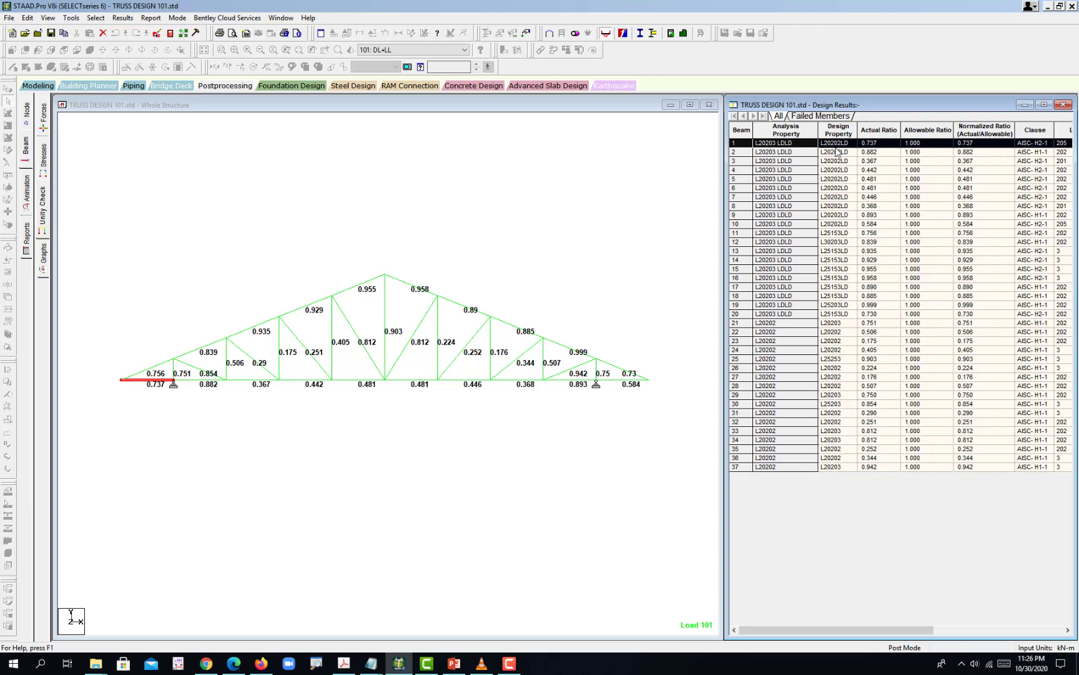
click(815, 153)
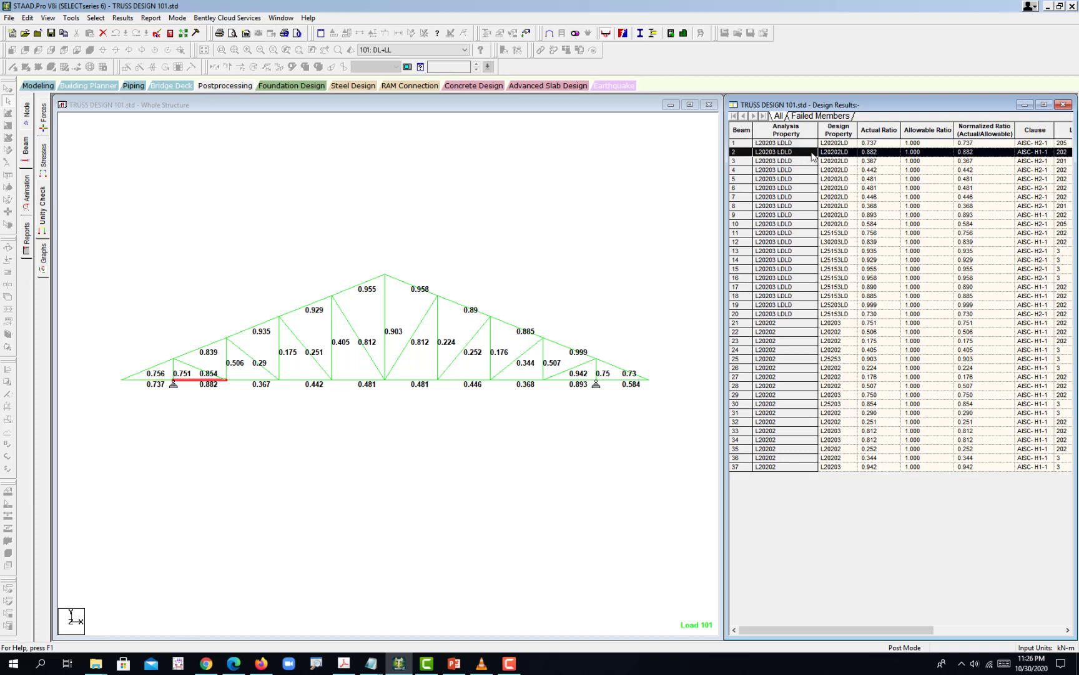
click(843, 169)
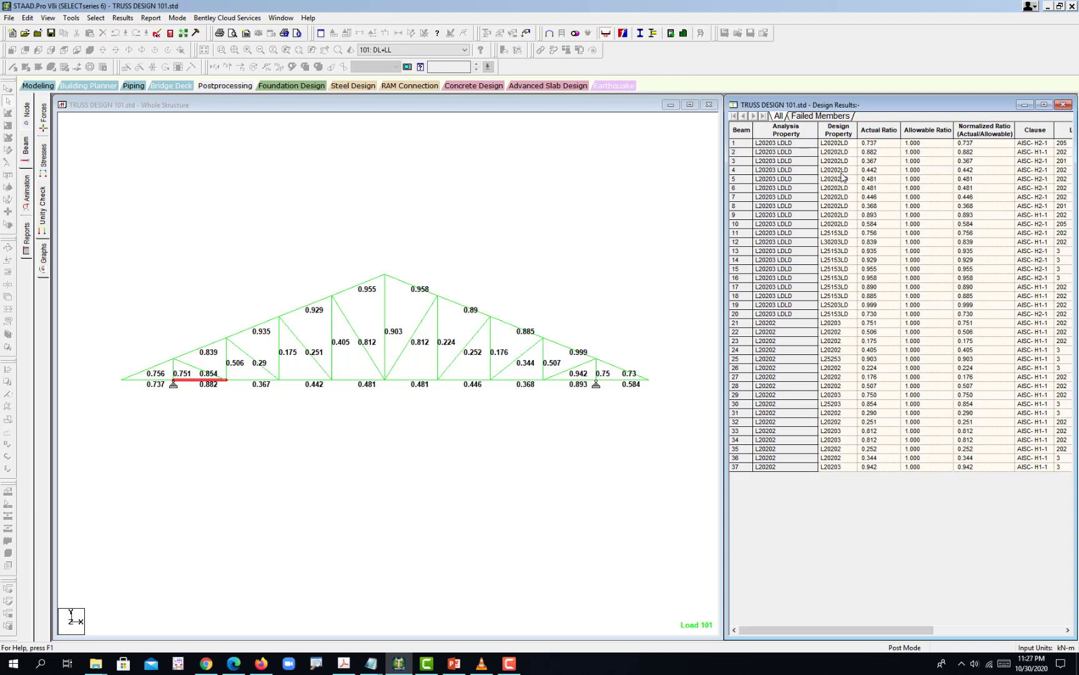
click(799, 216)
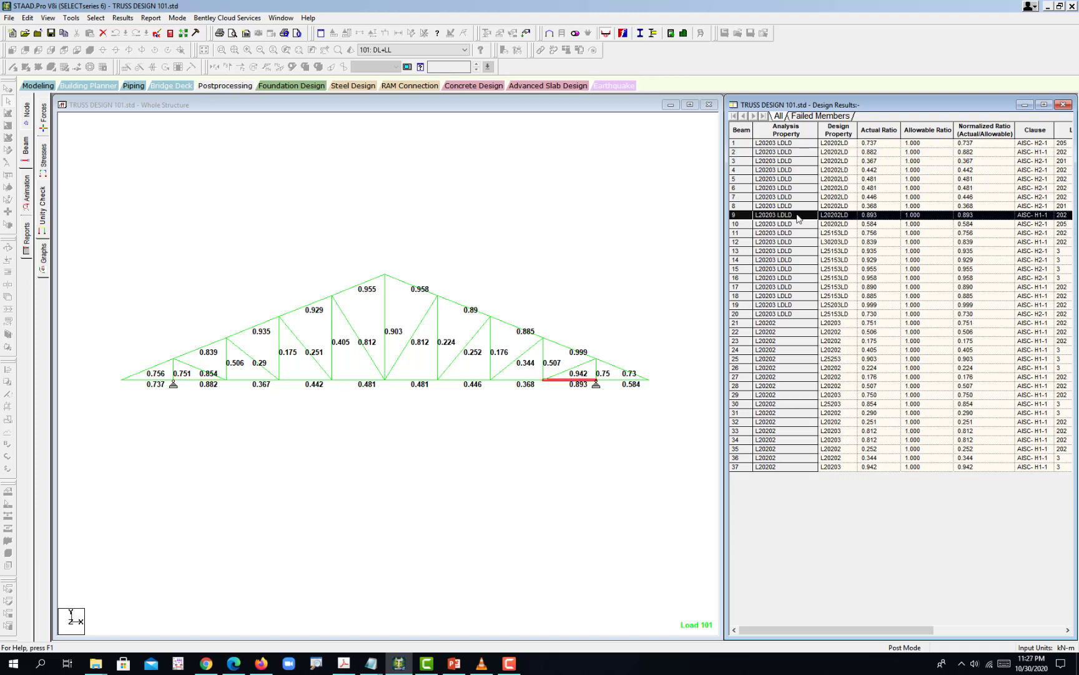
click(800, 227)
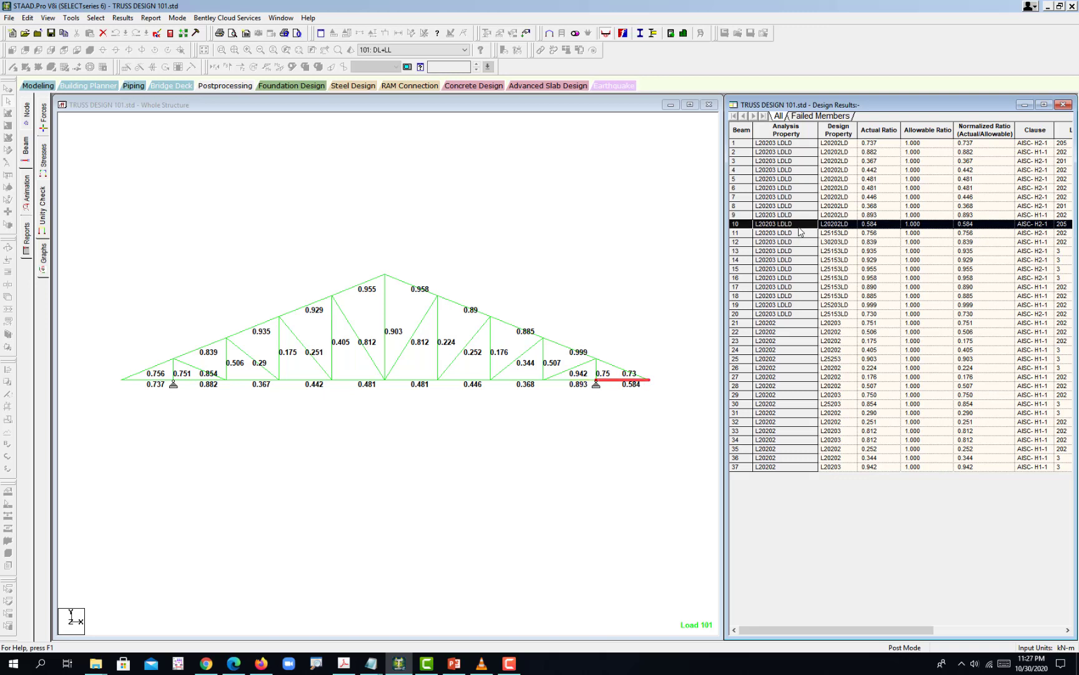
click(799, 234)
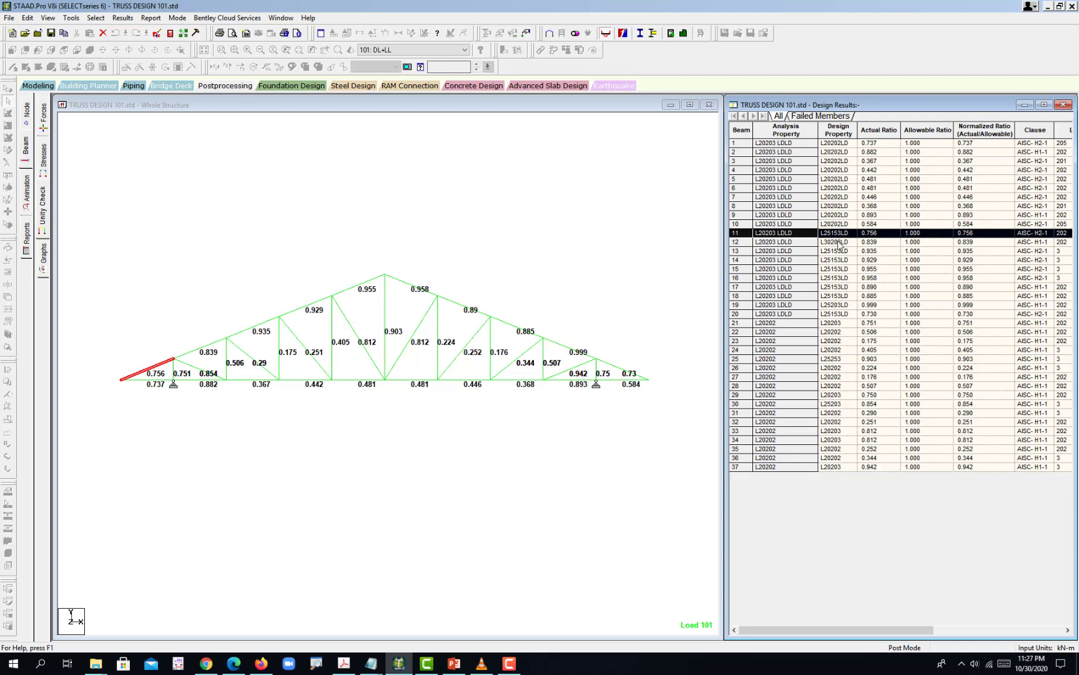
click(800, 243)
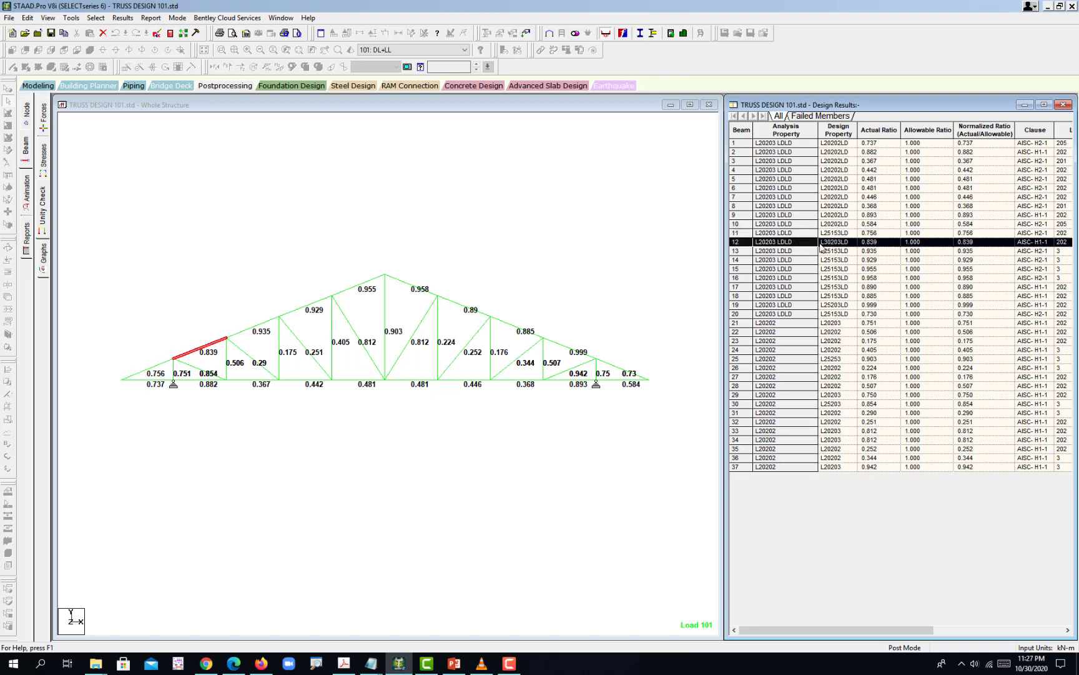